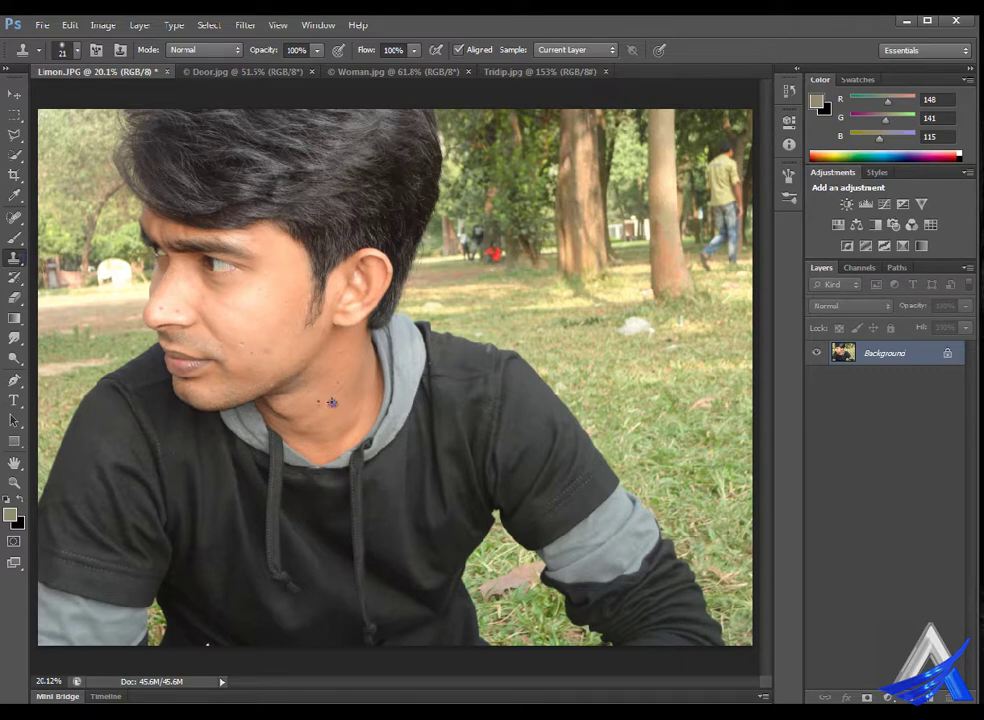
Clone sampled skin over the dark stroke on the man's cheek, then undo the cloning
click(214, 376)
alt+click(263, 322)
mouse_move(254, 325)
mouse_down()
mouse_move(238, 336)
mouse_move(253, 355)
mouse_move(253, 338)
mouse_move(288, 328)
mouse_move(277, 312)
mouse_move(285, 334)
mouse_move(314, 318)
mouse_move(220, 325)
mouse_move(237, 325)
mouse_up()
mouse_move(226, 320)
mouse_down()
mouse_move(246, 316)
mouse_move(241, 335)
mouse_up()
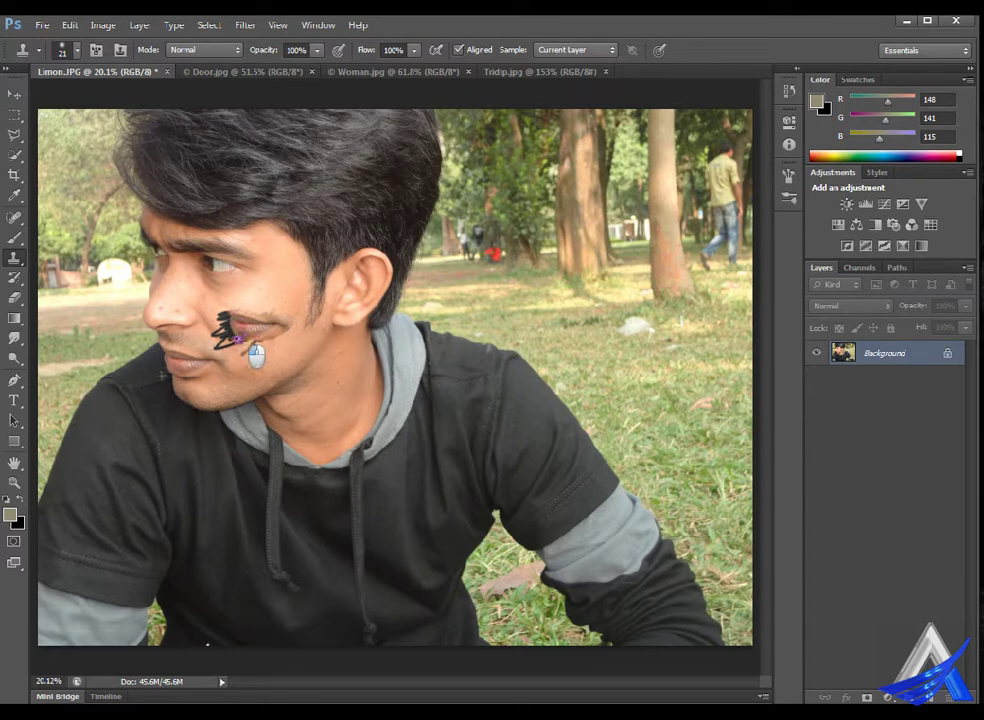
drag(241, 334, 248, 335)
click(41, 24)
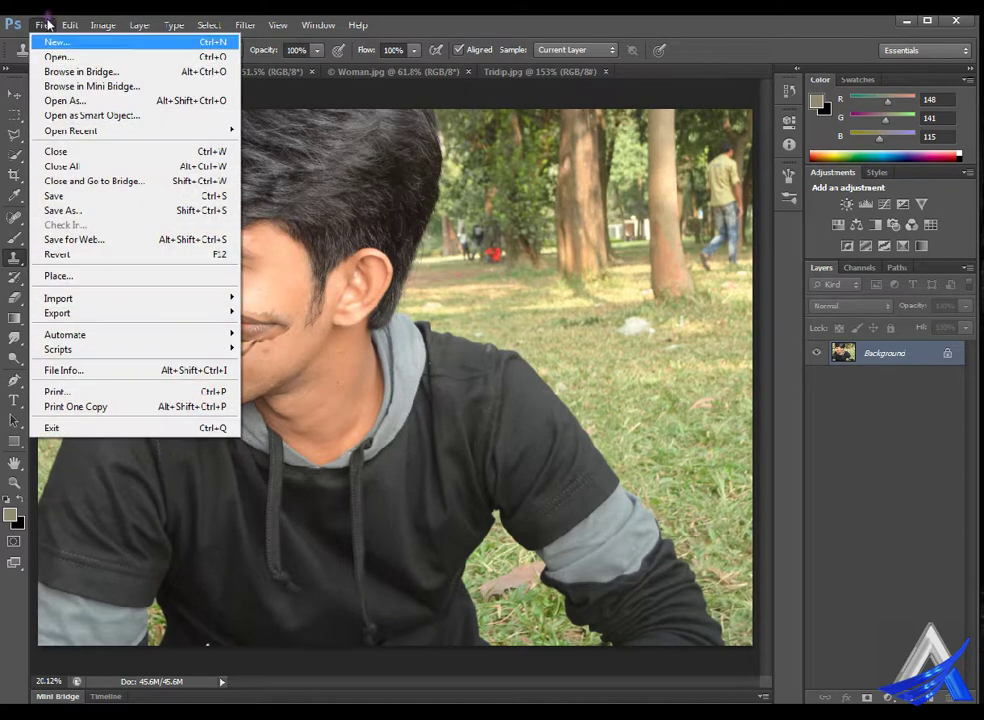
click(101, 71)
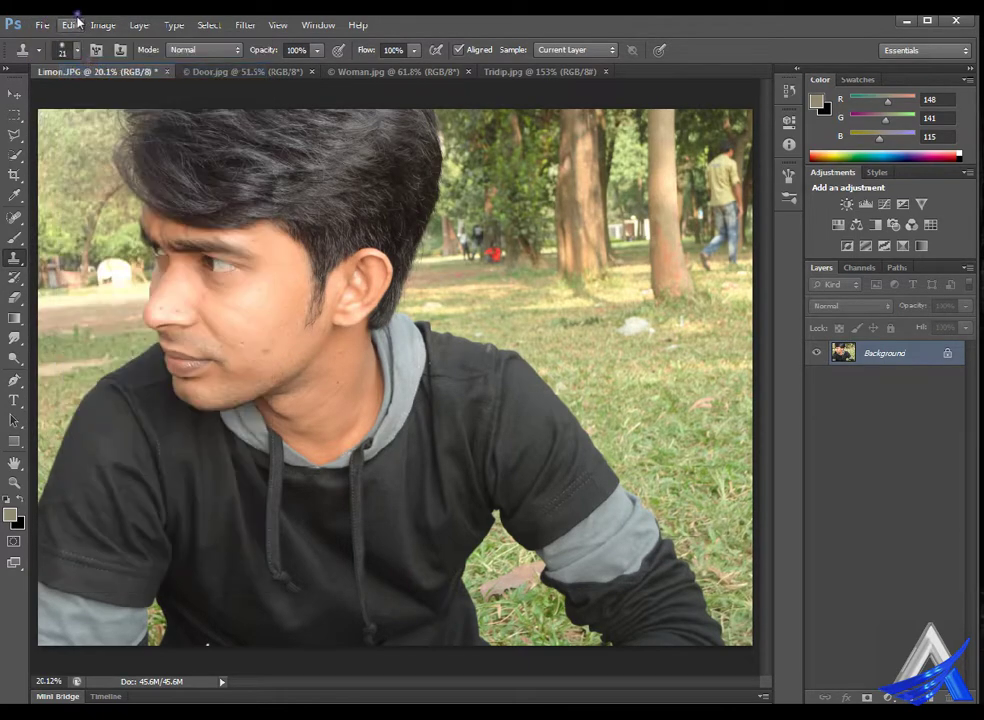
Zoom to 50% on the man's face, remove the dark cheek mole, and select the Spot Healing Brush
scroll(340, 317, up, 1)
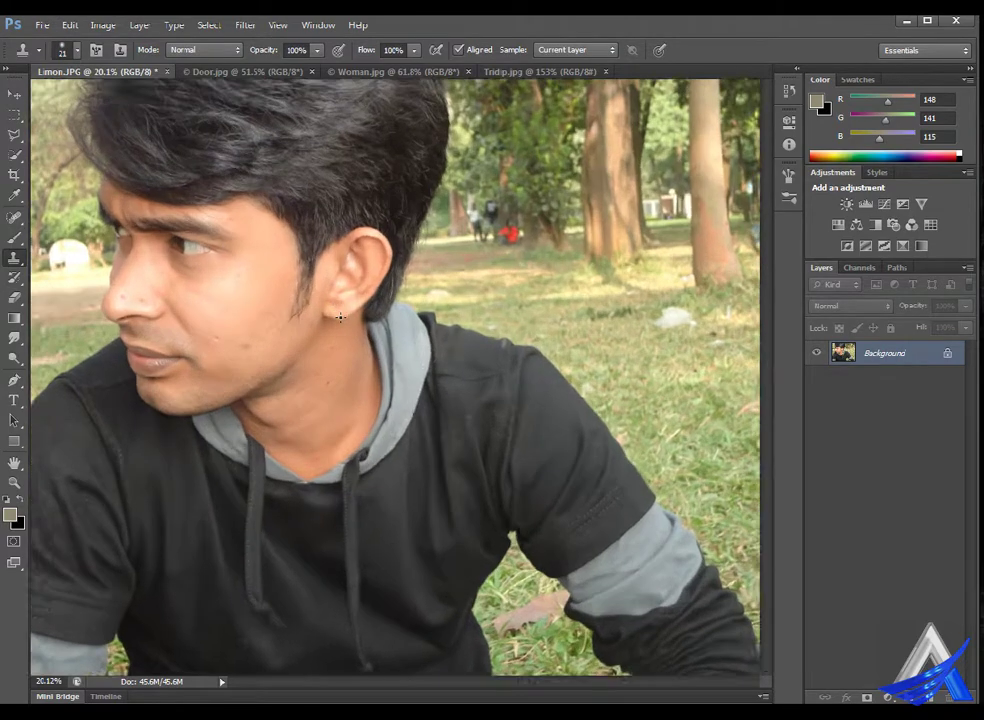
scroll(340, 317, up, 1)
scroll(340, 317, up, 1)
scroll(340, 317, up, 1)
scroll(340, 317, up, 1)
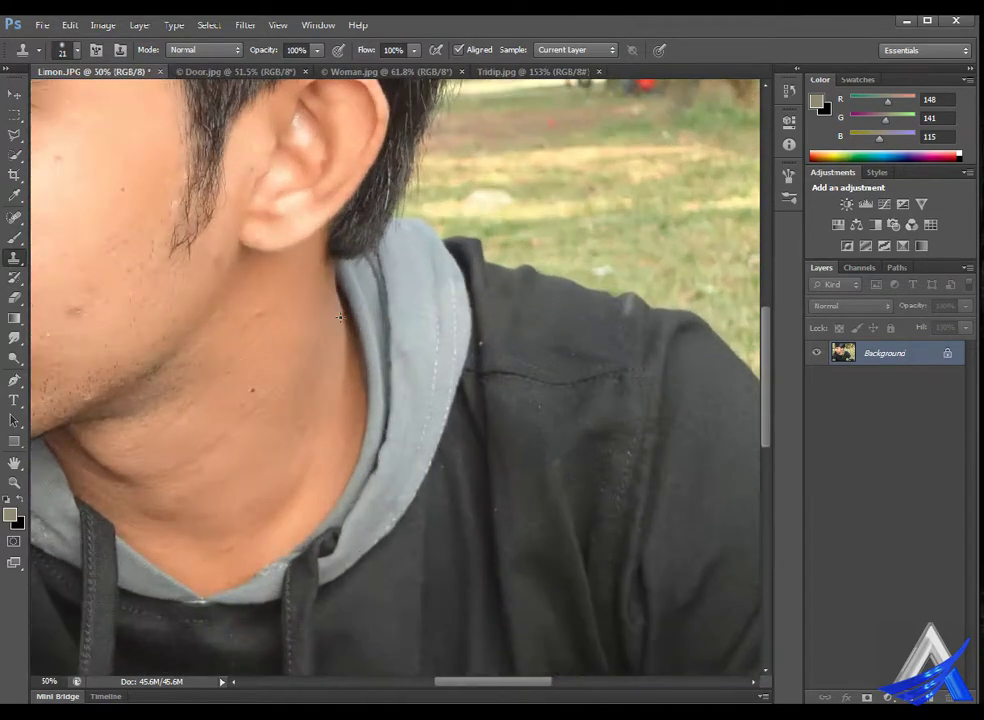
drag(185, 287, 648, 432)
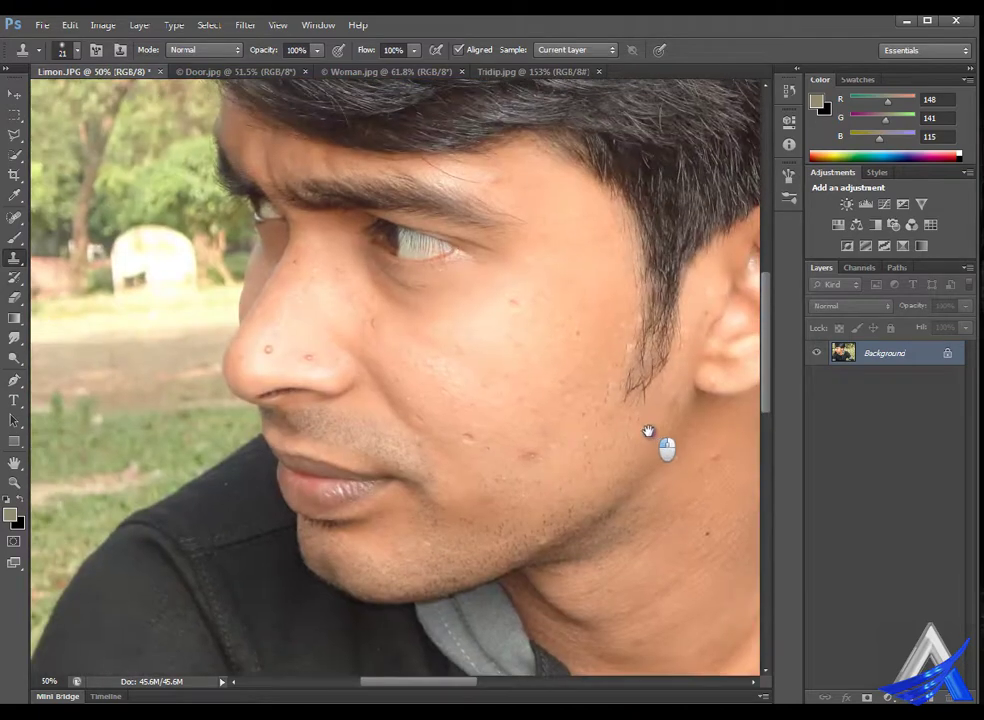
click(403, 421)
click(16, 217)
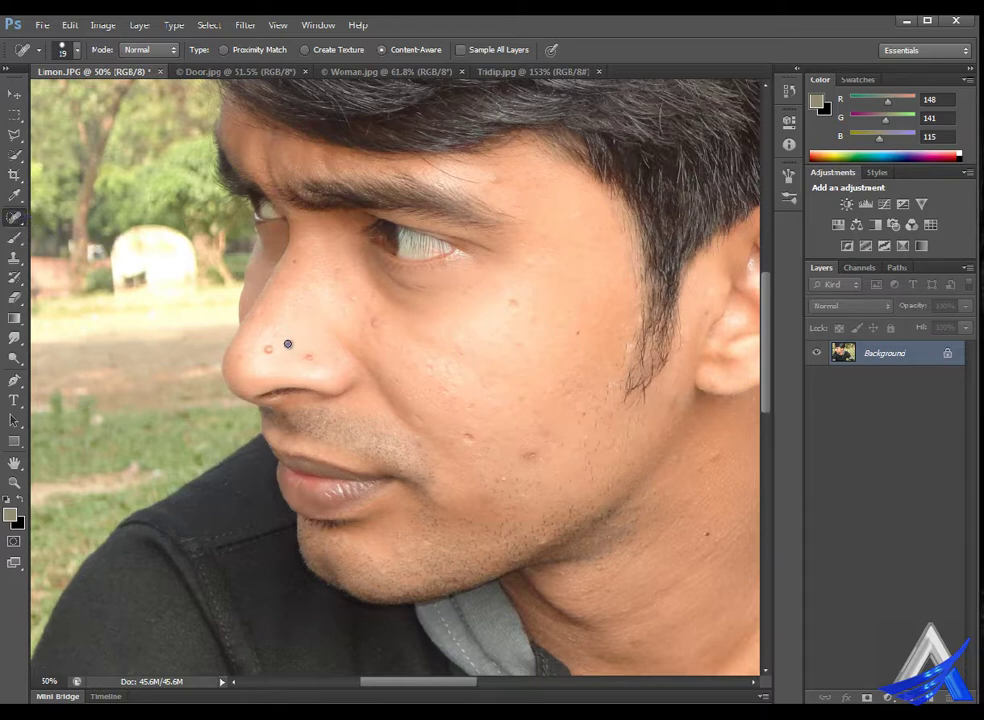
Set the Spot Healing Brush to 42 px and heal the blemishes on and beside the nose
click(78, 49)
drag(38, 89, 53, 92)
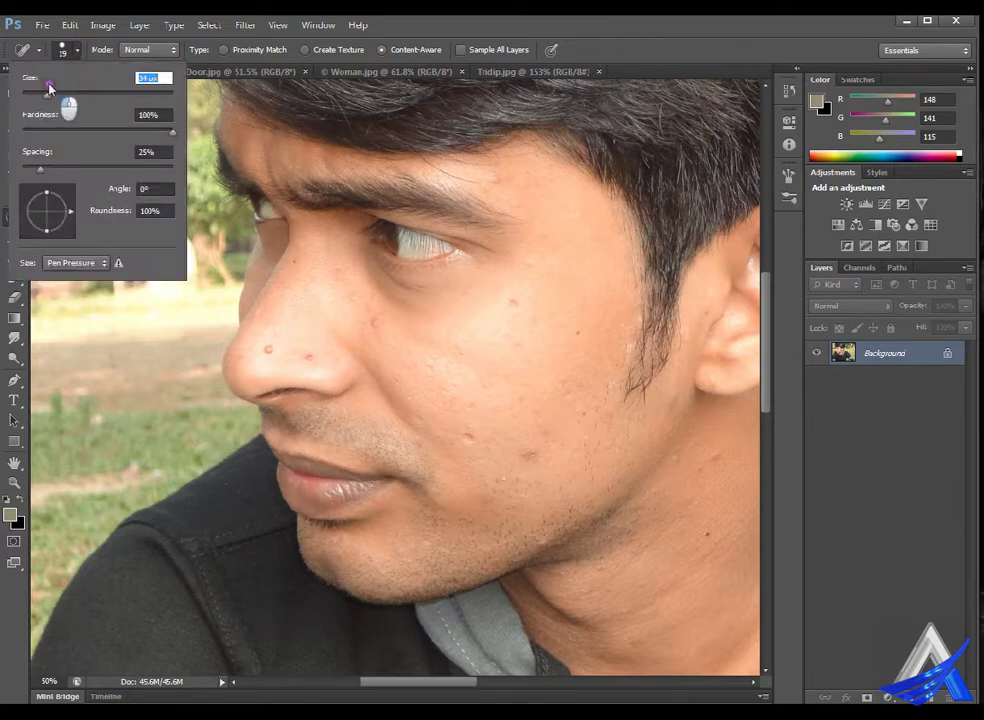
click(295, 314)
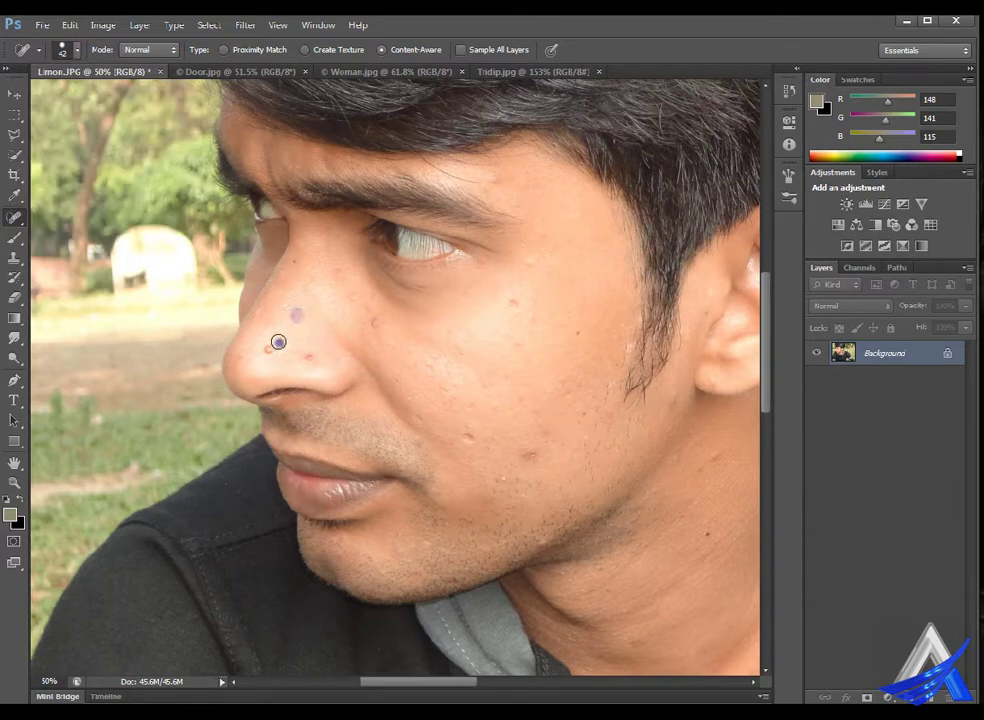
drag(266, 339, 278, 341)
drag(291, 353, 287, 353)
click(294, 352)
click(296, 349)
drag(323, 369, 326, 356)
Heal the dark spots on the cheeks, below the eye, on the neck and on the ear
click(529, 455)
click(389, 321)
click(358, 291)
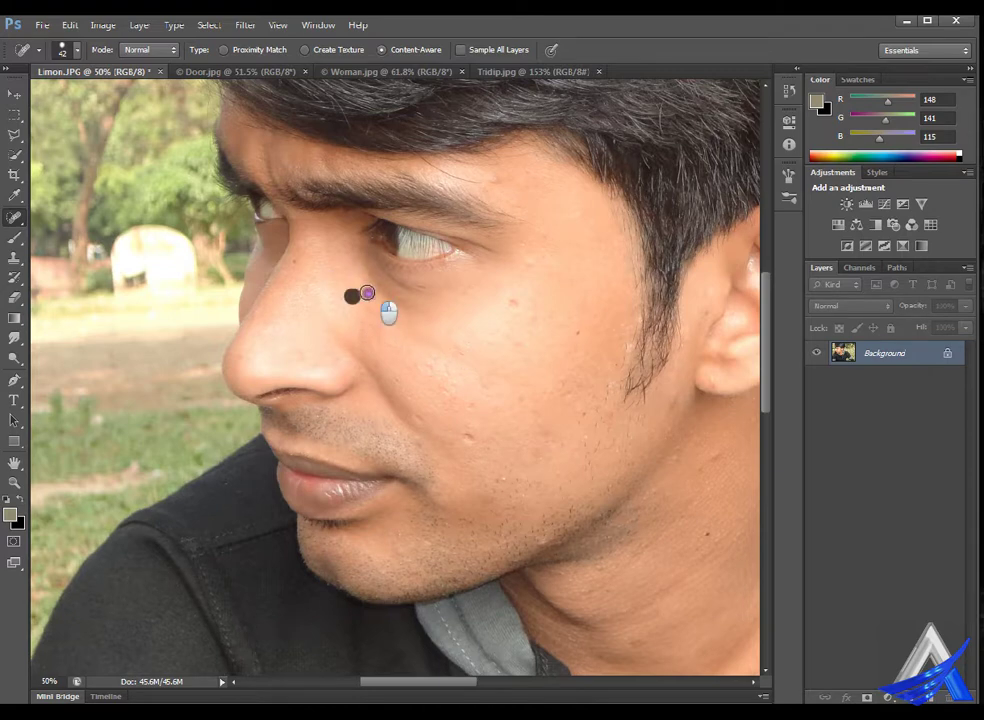
click(513, 302)
click(577, 333)
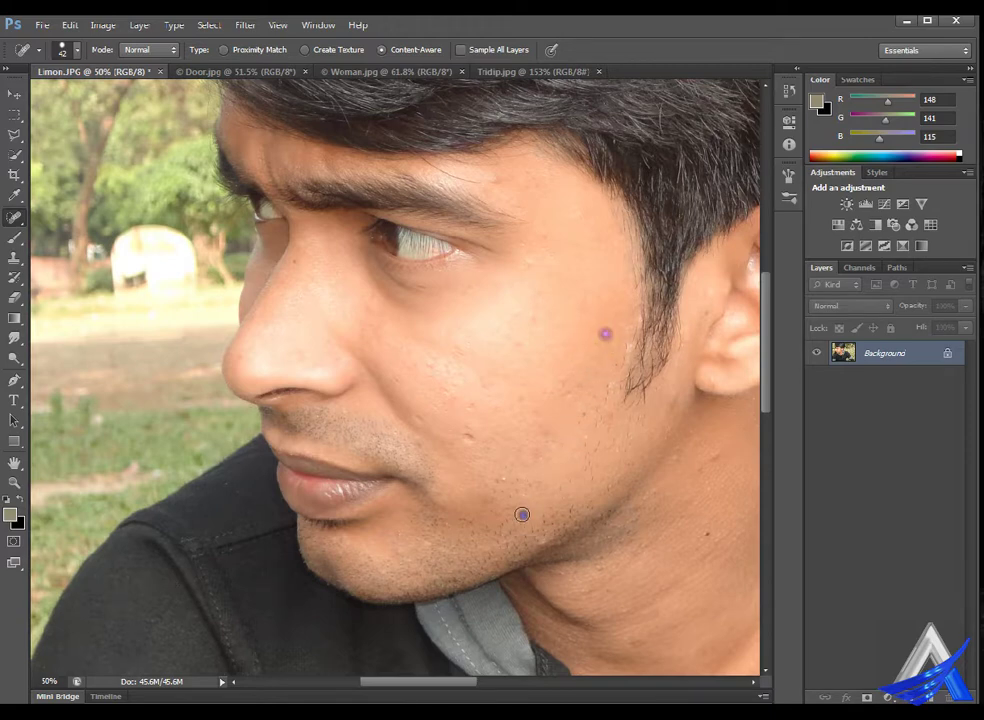
click(665, 658)
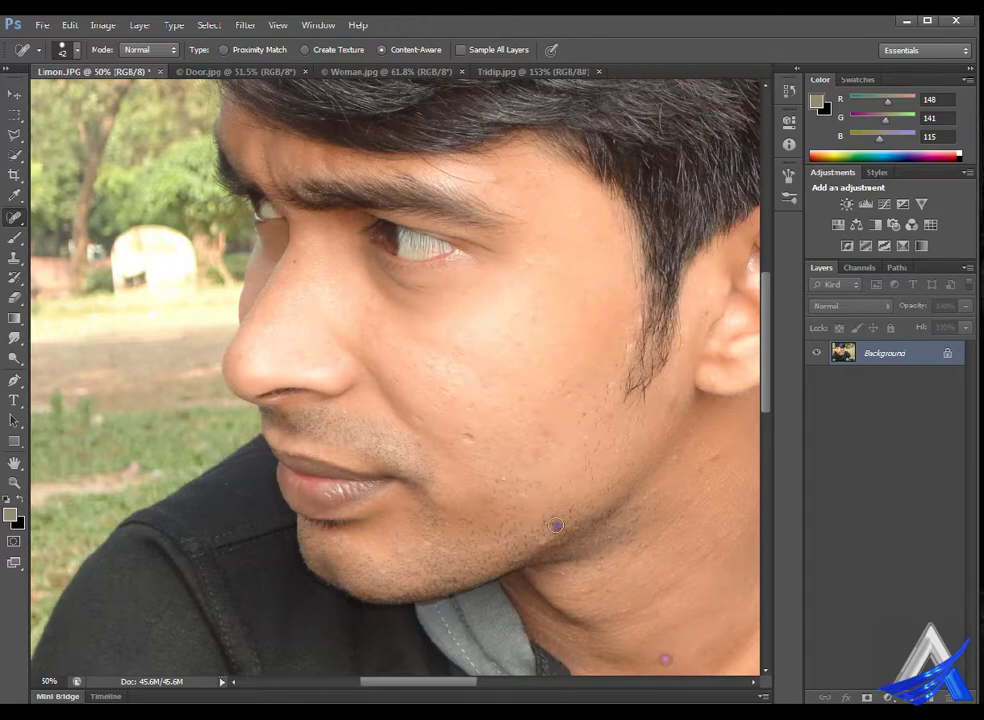
click(486, 436)
click(494, 441)
click(700, 465)
click(736, 312)
Heal the remaining spots on and just below the nose, plus one on the cheek
click(310, 349)
click(357, 447)
click(287, 325)
click(374, 440)
click(352, 429)
drag(567, 421, 570, 425)
Fit the photo on screen and revert to the Limon.JPG history snapshot, discarding the healing
key(ctrl+0)
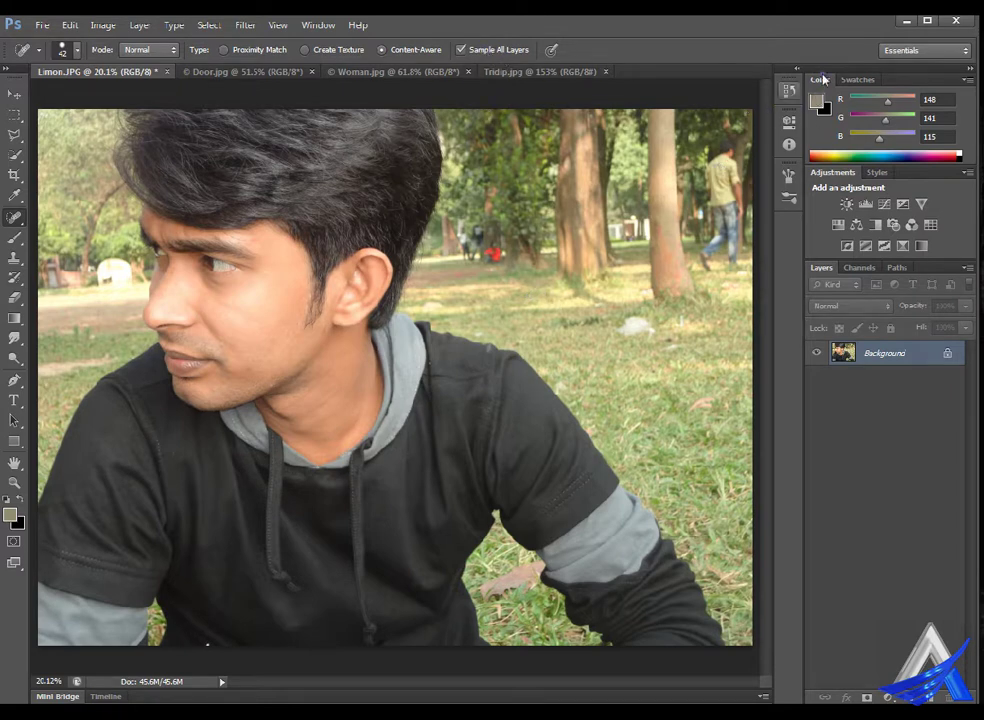
click(789, 90)
scroll(700, 180, up, 5)
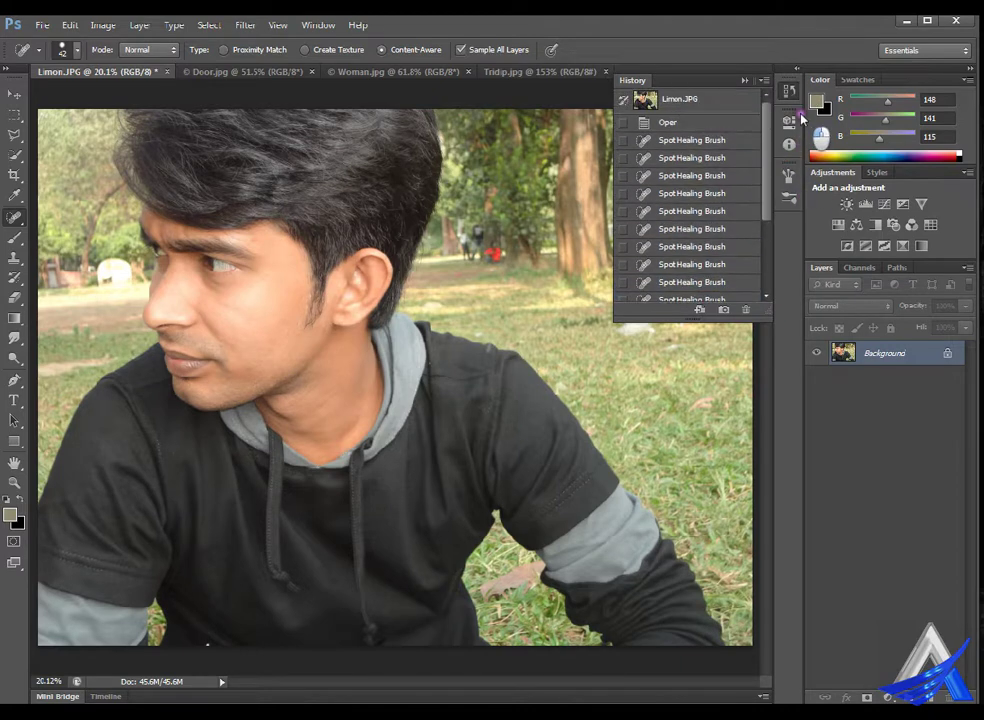
double_click(713, 94)
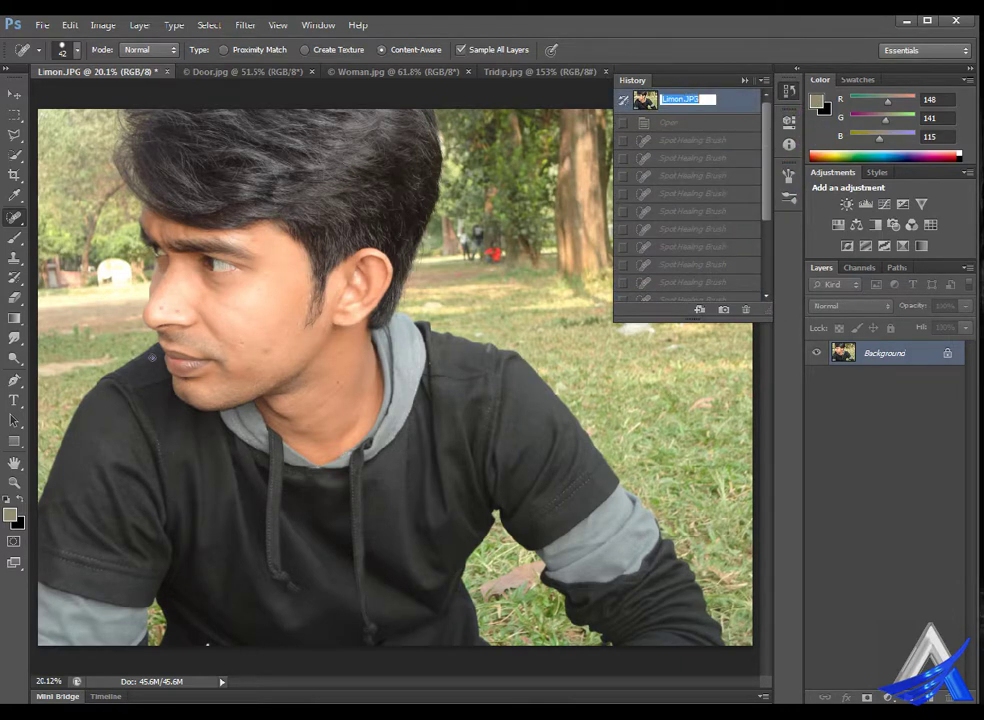
click(725, 445)
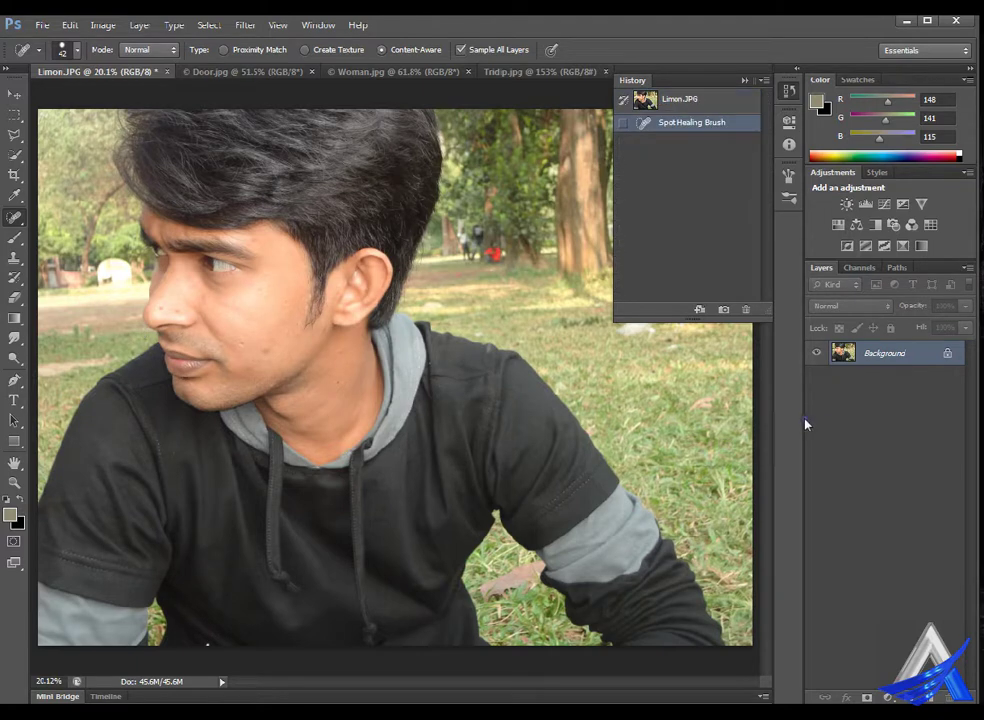
click(778, 72)
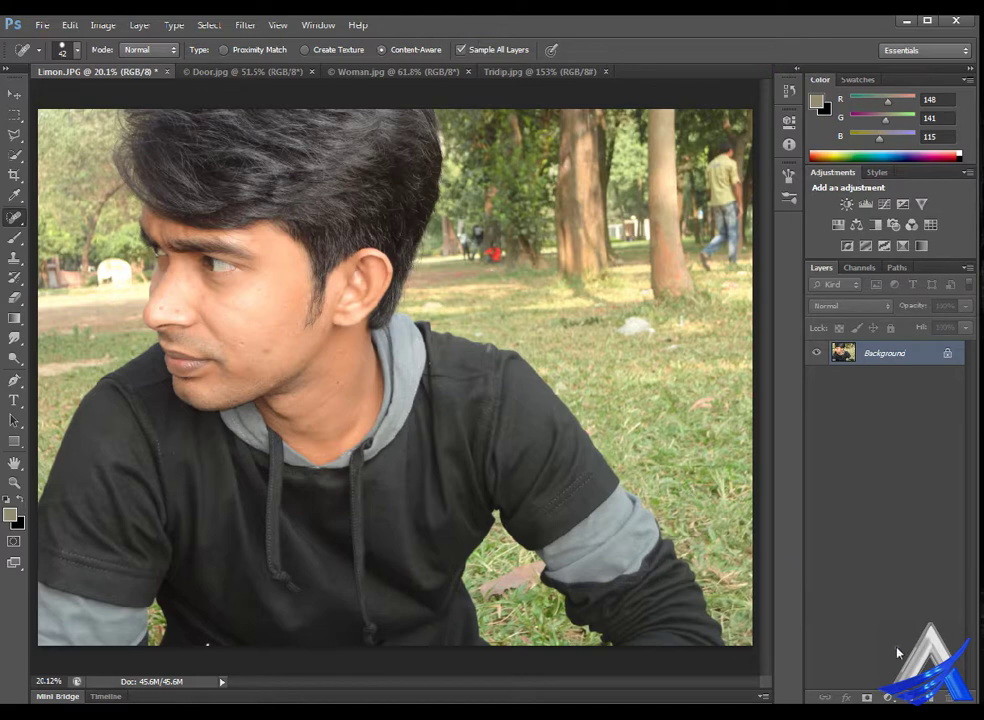
Add a new empty layer, zoom in on the face, and heal the nose and eye spots
key(ctrl+shift+alt+n)
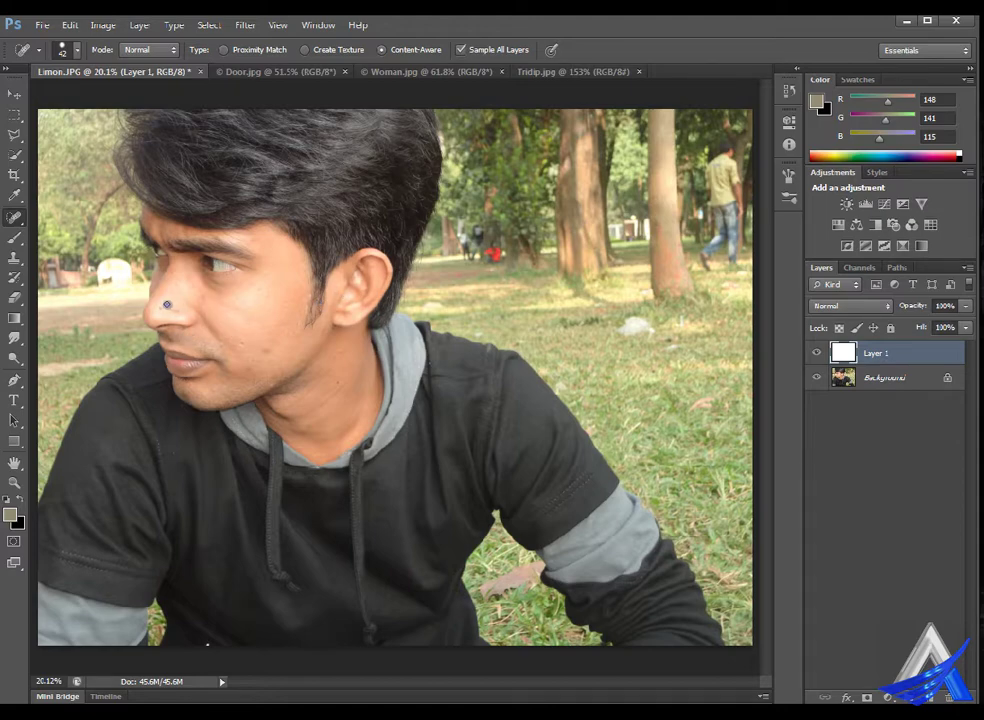
key(ctrl+plus)
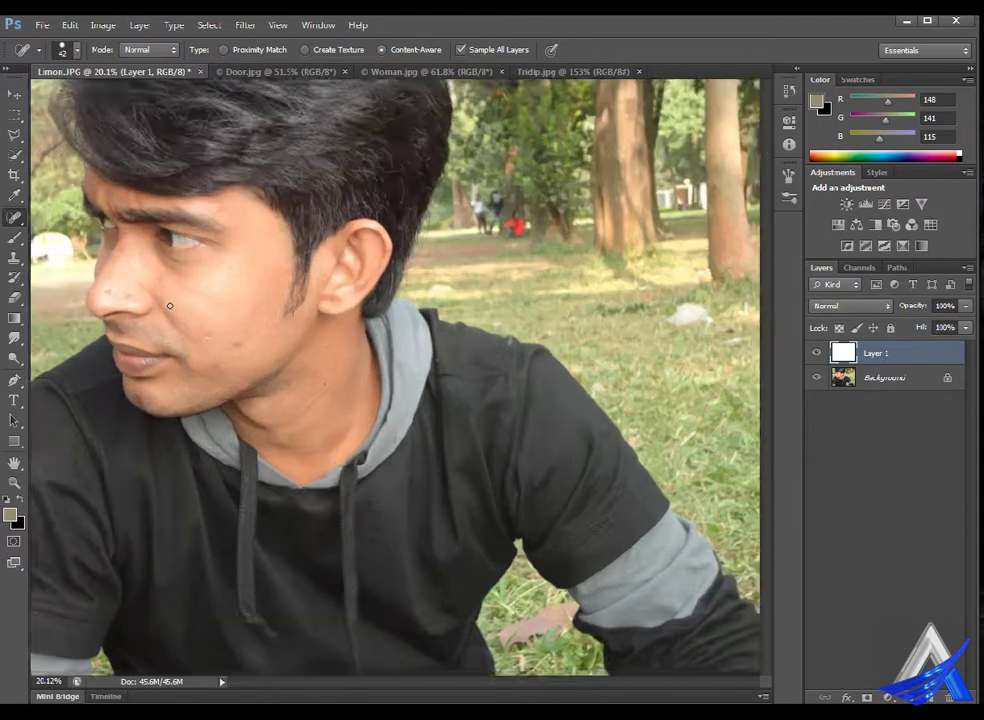
key(ctrl+plus)
key(ctrl+plus)
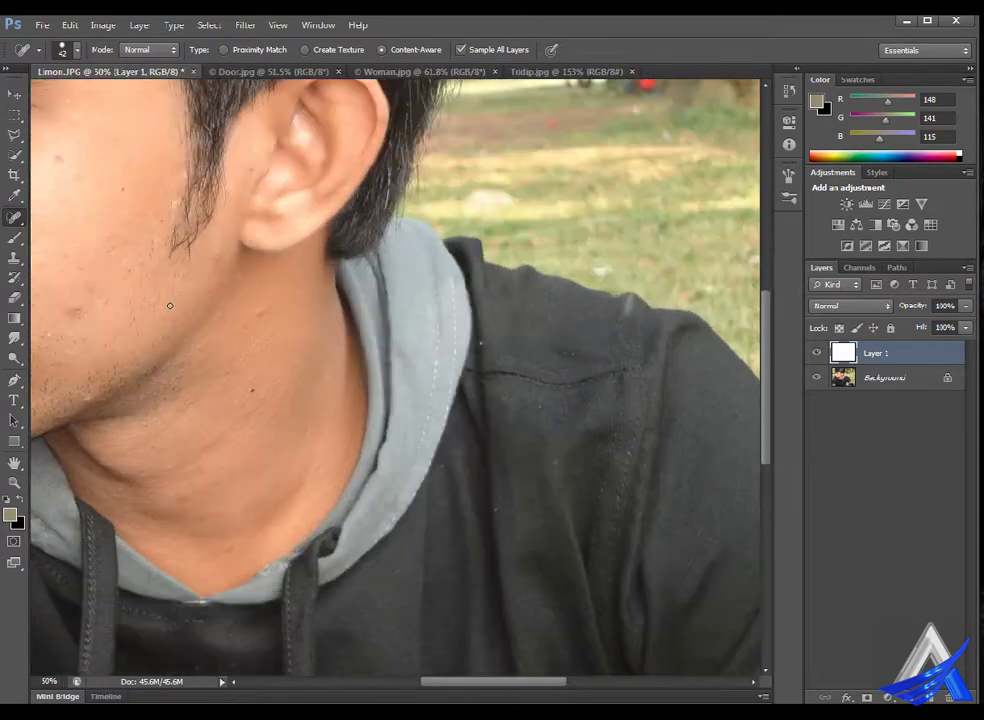
mouse_move(93, 295)
mouse_down()
mouse_move(238, 330)
mouse_move(512, 452)
mouse_up()
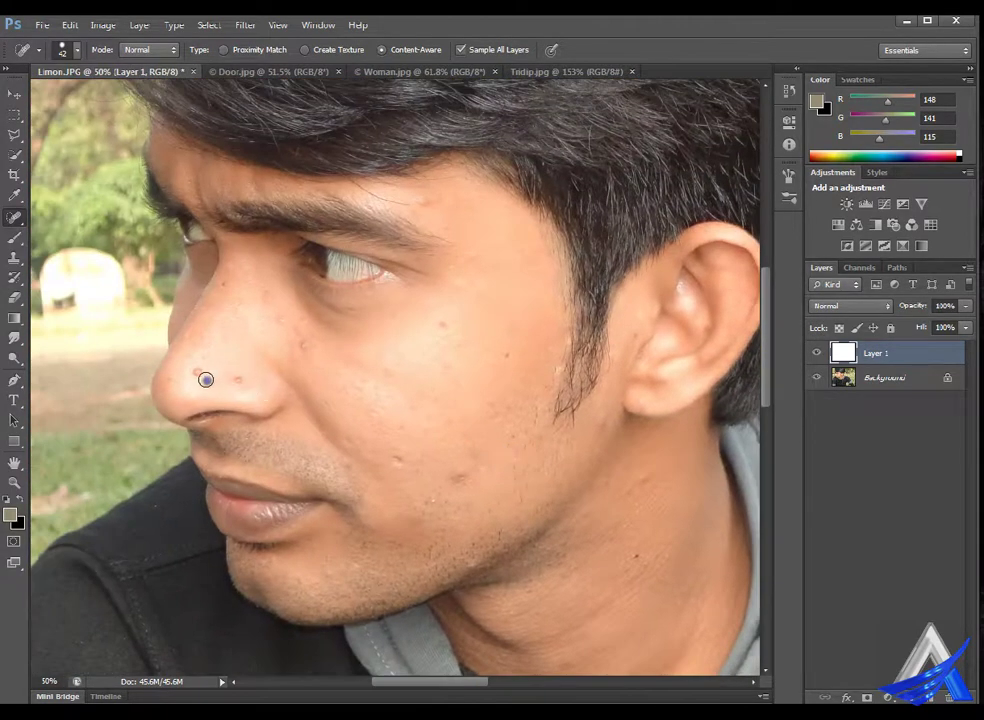
click(239, 376)
click(300, 321)
click(452, 327)
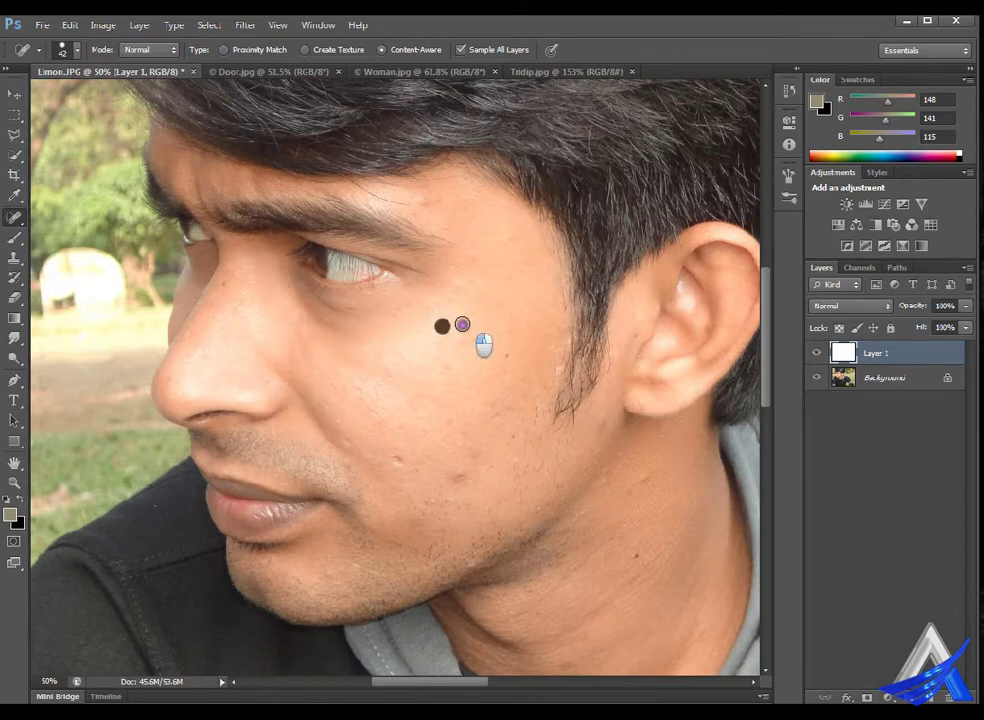
Heal the remaining cheek, sideburn and neck spots on the new layer
click(416, 463)
click(473, 489)
click(514, 407)
click(602, 423)
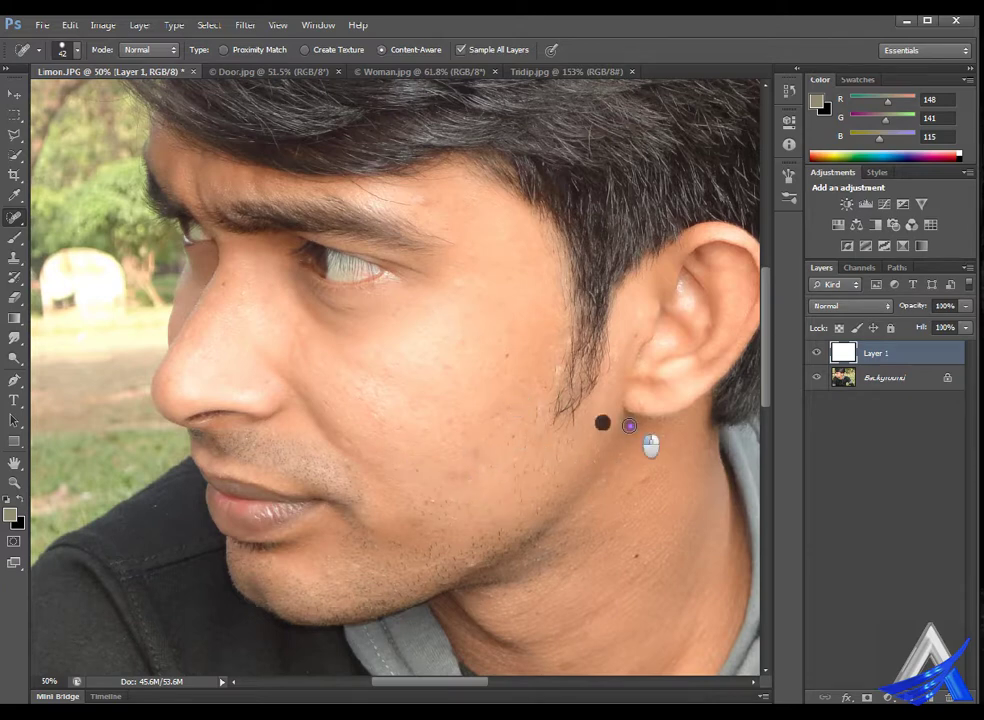
click(674, 484)
click(665, 568)
click(565, 664)
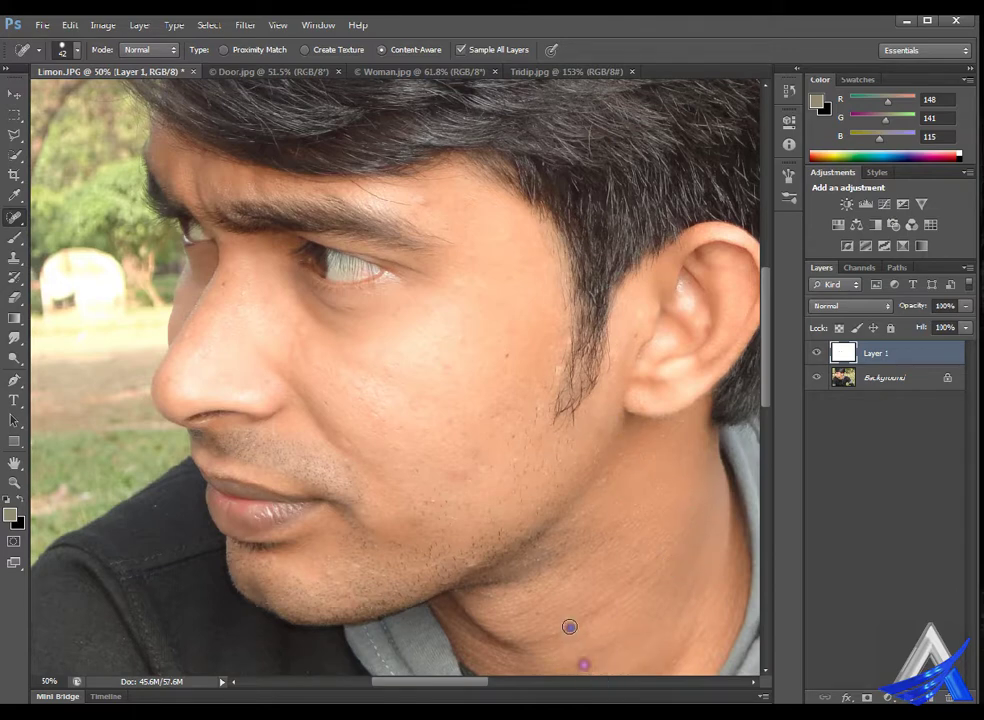
click(563, 622)
click(506, 353)
Toggle the healing layer's visibility to compare, heal a jaw spot, and leave Layer 1 visible
key(ctrl+comma)
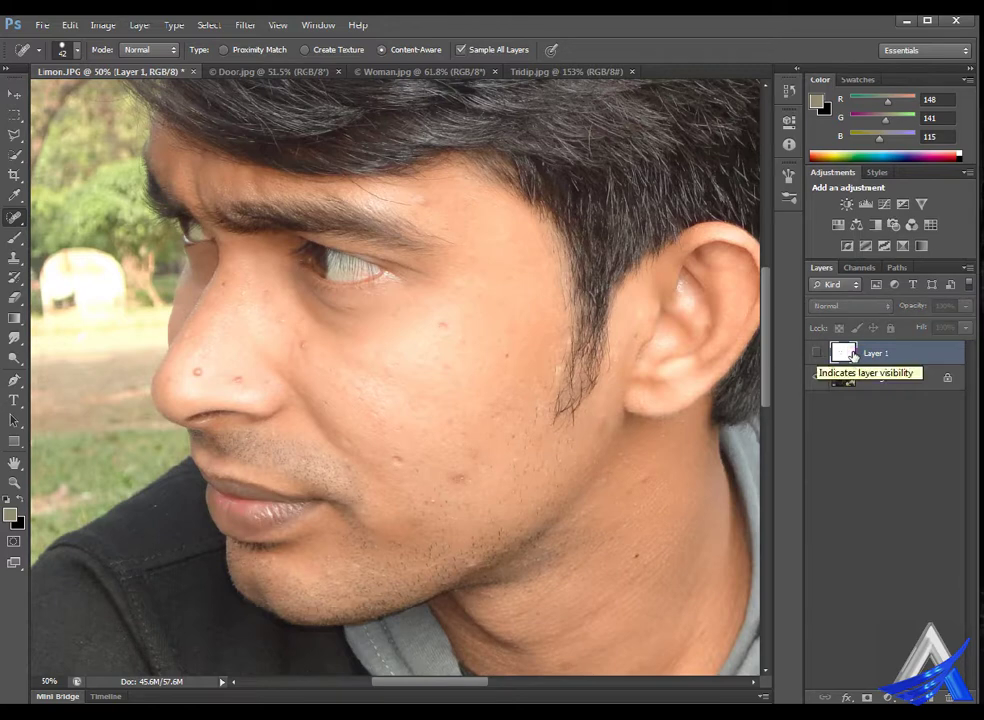
key(ctrl+comma)
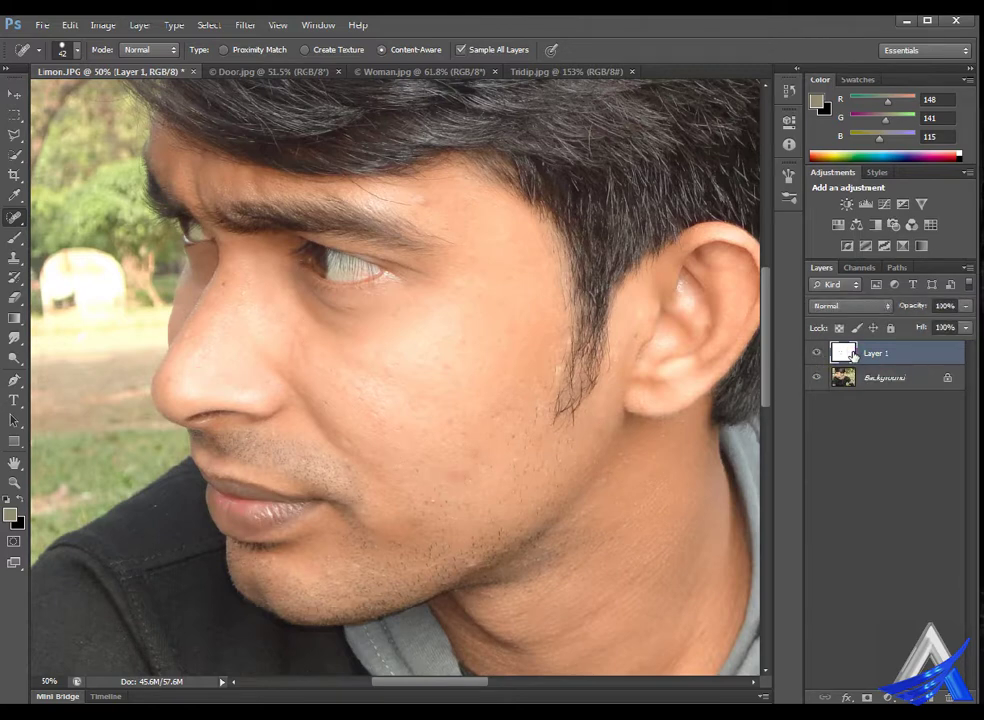
key(ctrl+comma)
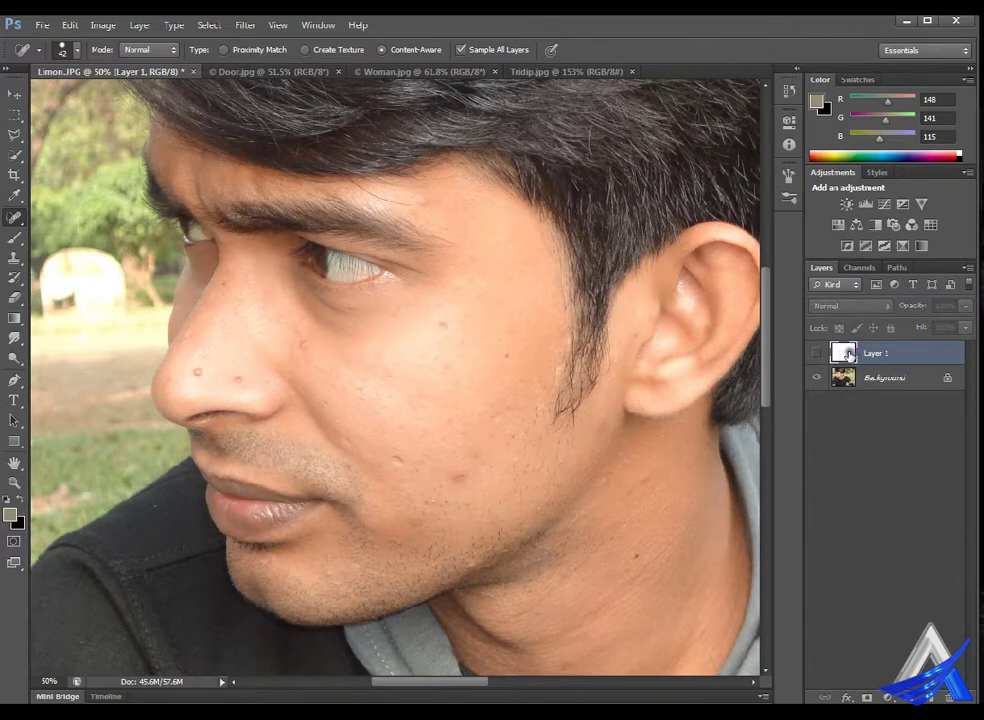
key(ctrl+comma)
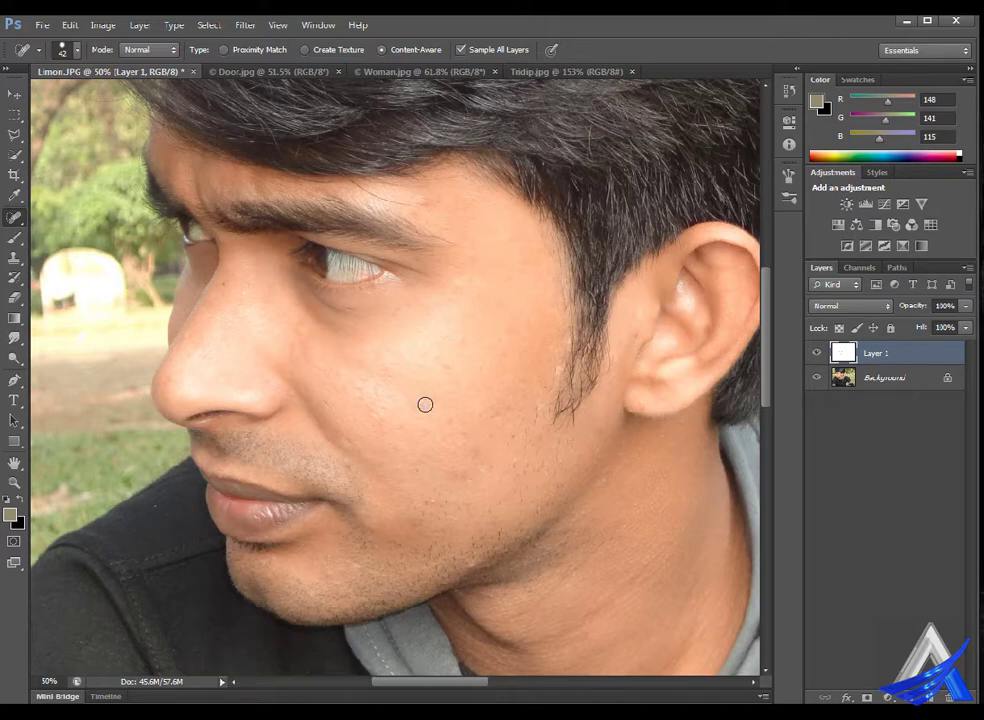
click(550, 430)
key(ctrl+comma)
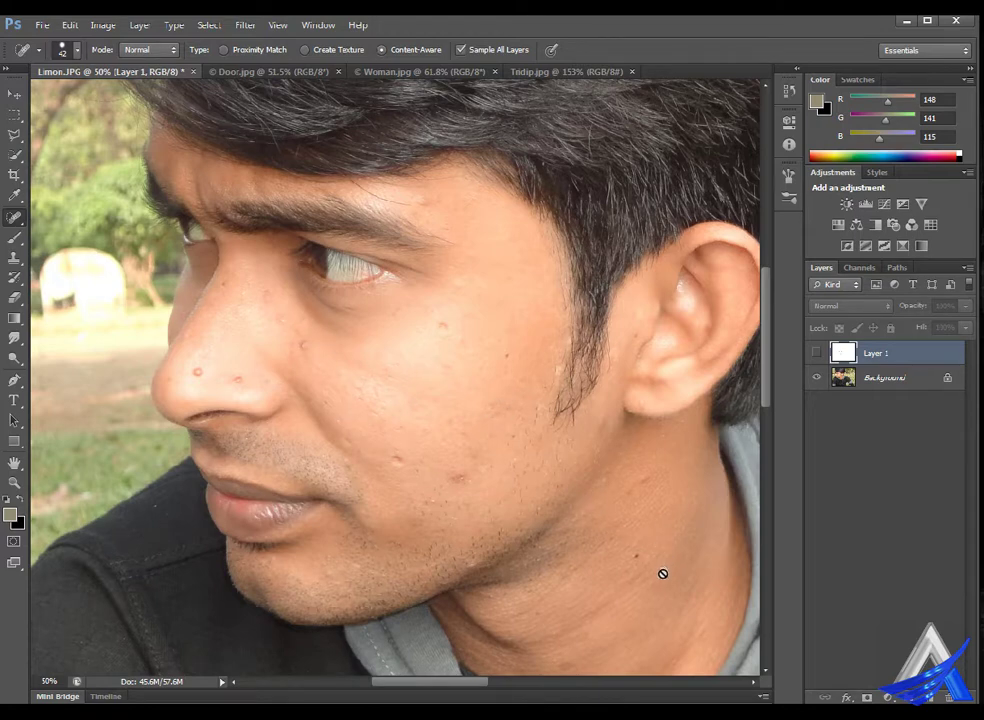
click(816, 353)
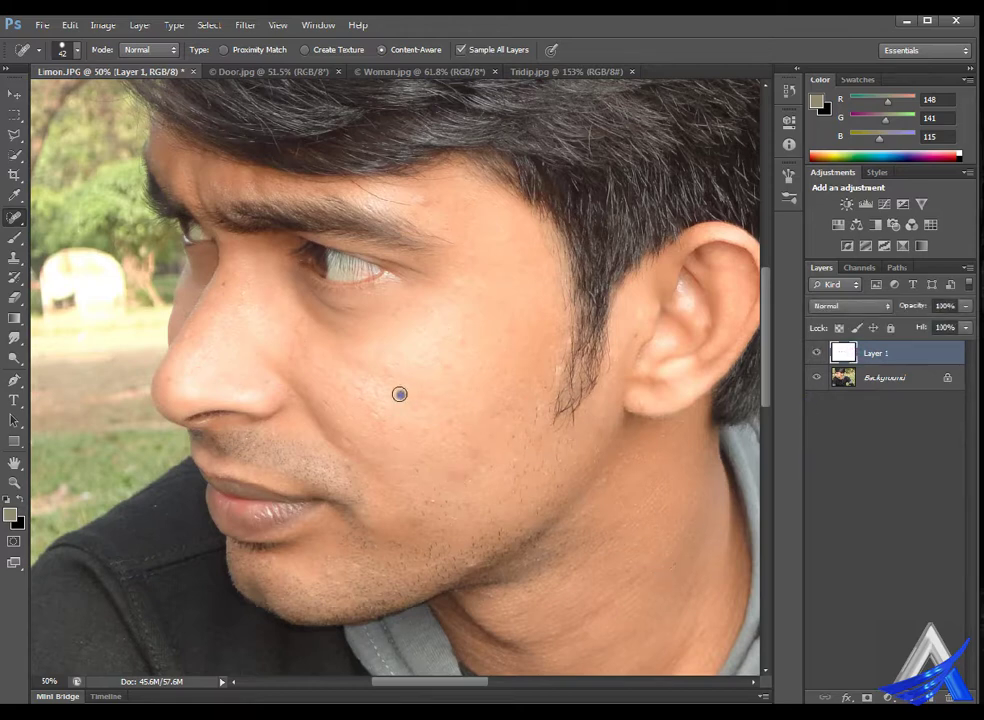
Erase Layer 1's healing over the neck so the original spot shows through
click(17, 297)
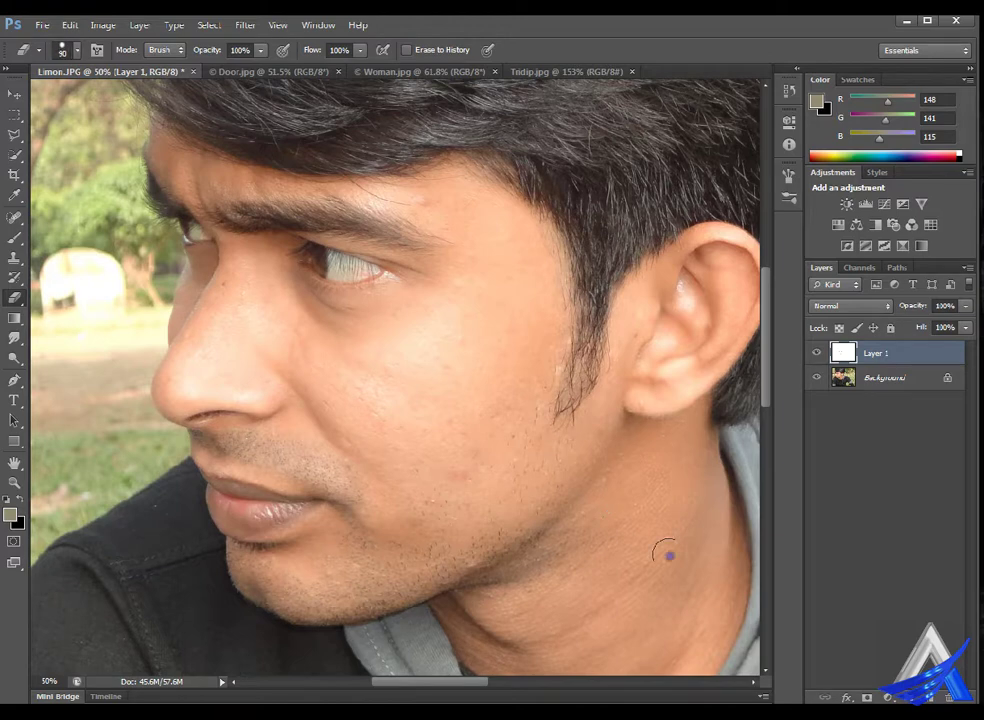
click(816, 352)
click(638, 553)
Switch to the Patch Tool and attempt a patch near the ear, dismissing the empty-selection error
key(j)
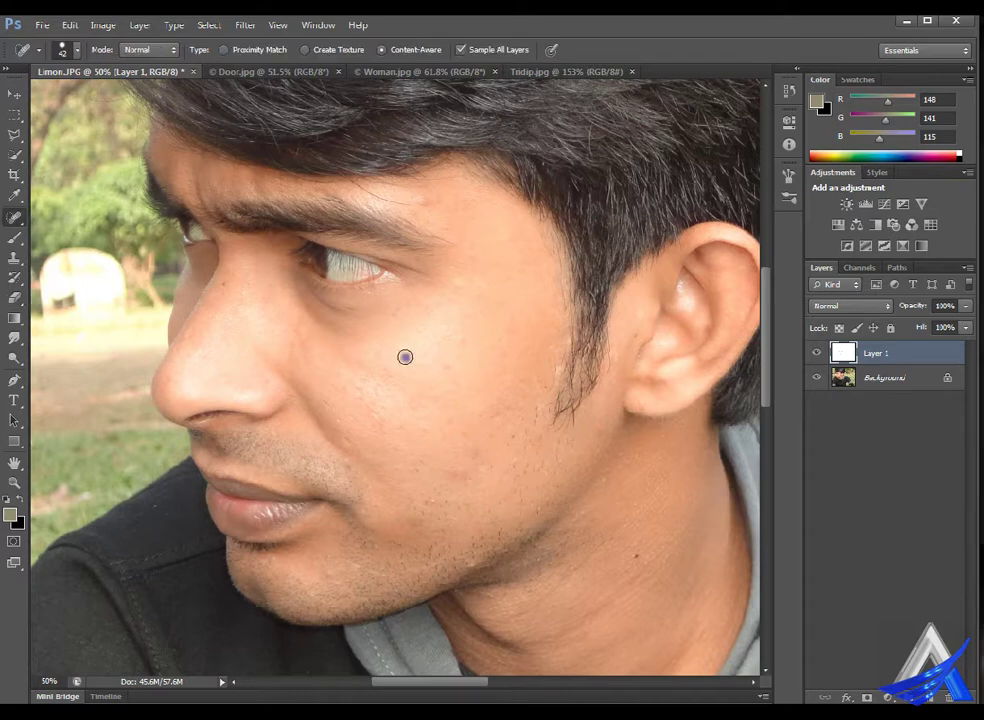
right_click(12, 219)
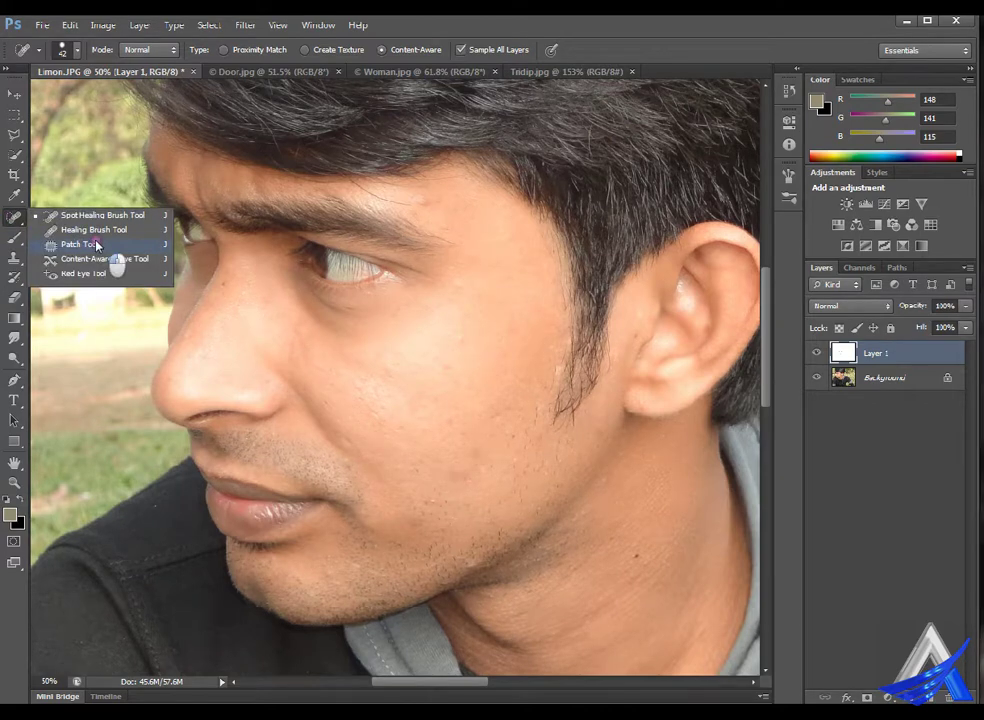
click(96, 245)
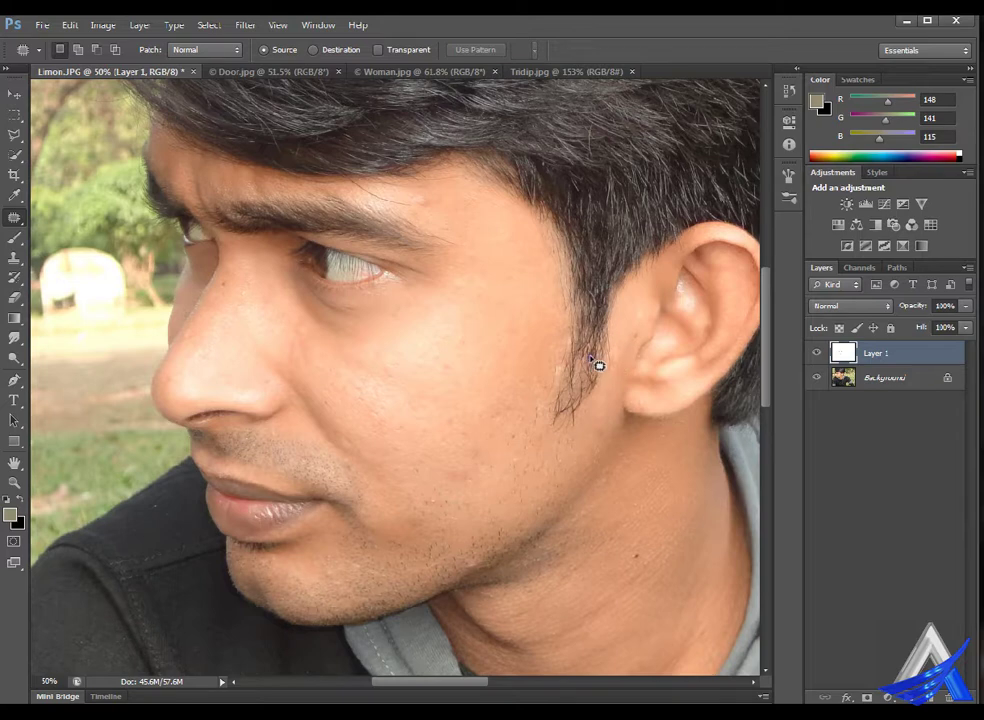
mouse_move(604, 357)
mouse_down()
mouse_move(641, 346)
mouse_move(632, 395)
mouse_move(615, 430)
mouse_move(564, 443)
mouse_move(592, 358)
mouse_move(600, 372)
mouse_up()
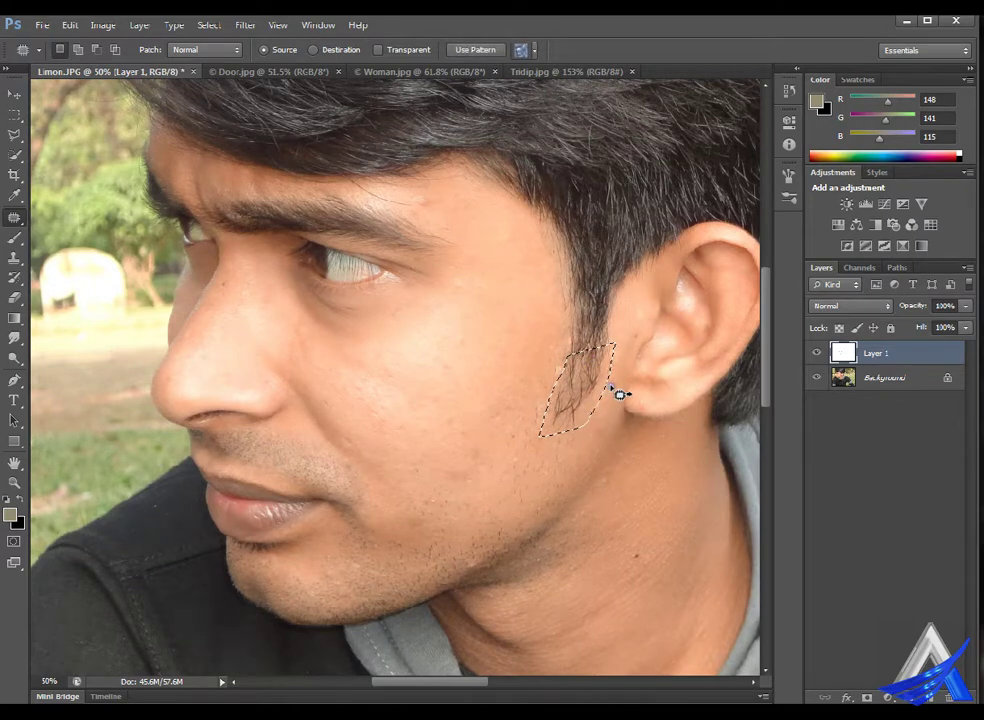
click(606, 392)
click(520, 288)
On the Background layer, patch the cheek's sideburn hairs with clean skin below, then deselect
mouse_move(528, 445)
mouse_down()
mouse_move(505, 511)
mouse_move(486, 520)
mouse_up()
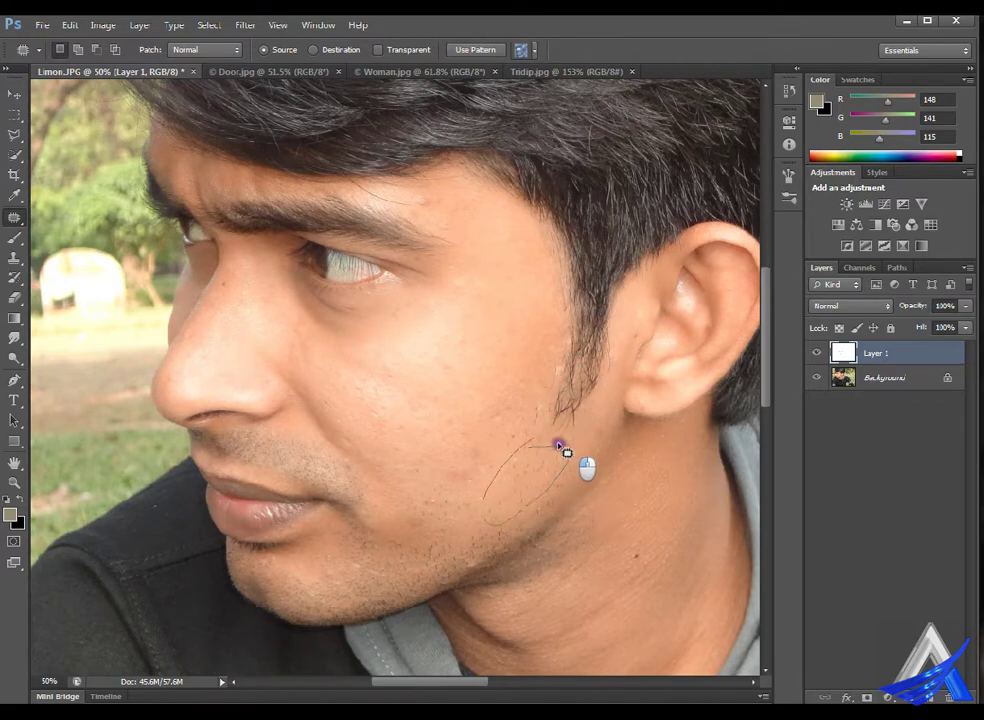
drag(605, 345, 540, 436)
click(930, 382)
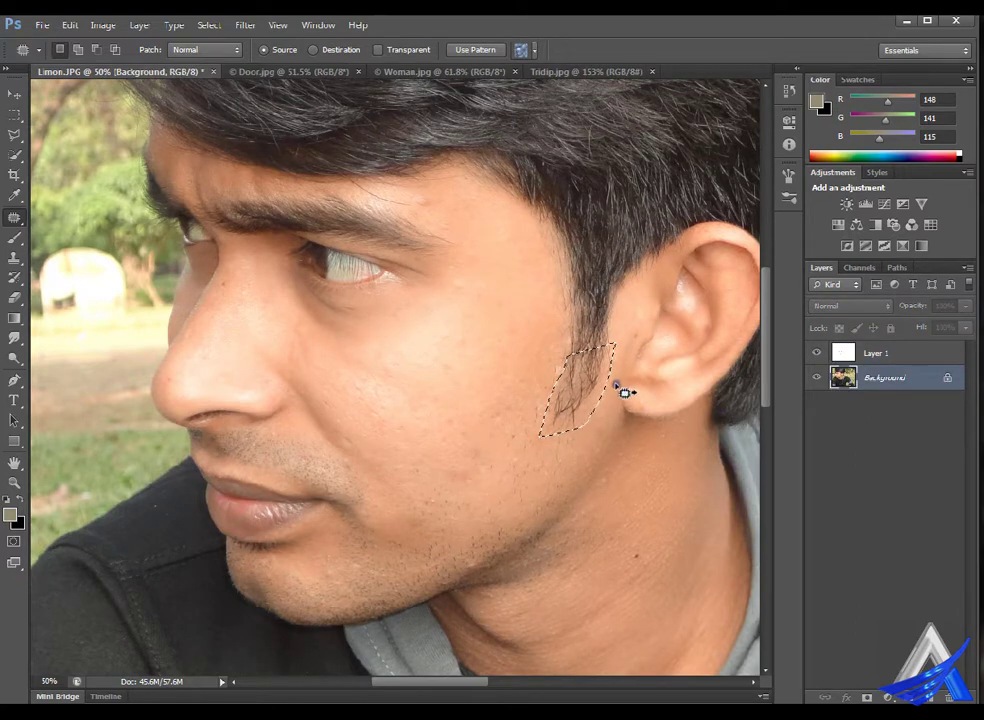
drag(616, 385, 574, 482)
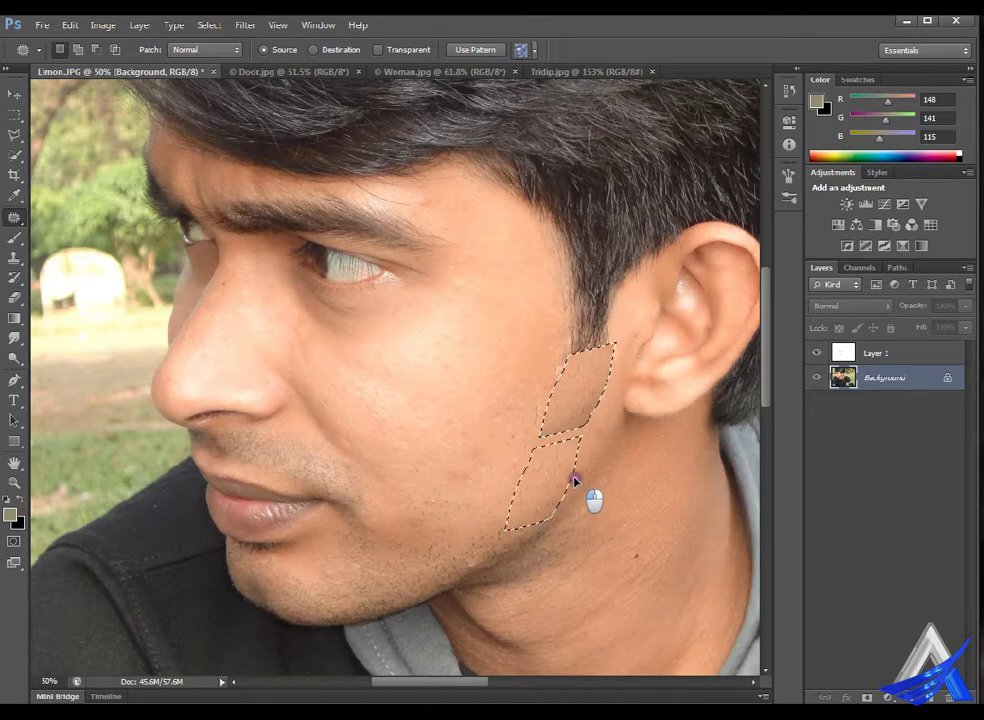
drag(573, 483, 577, 474)
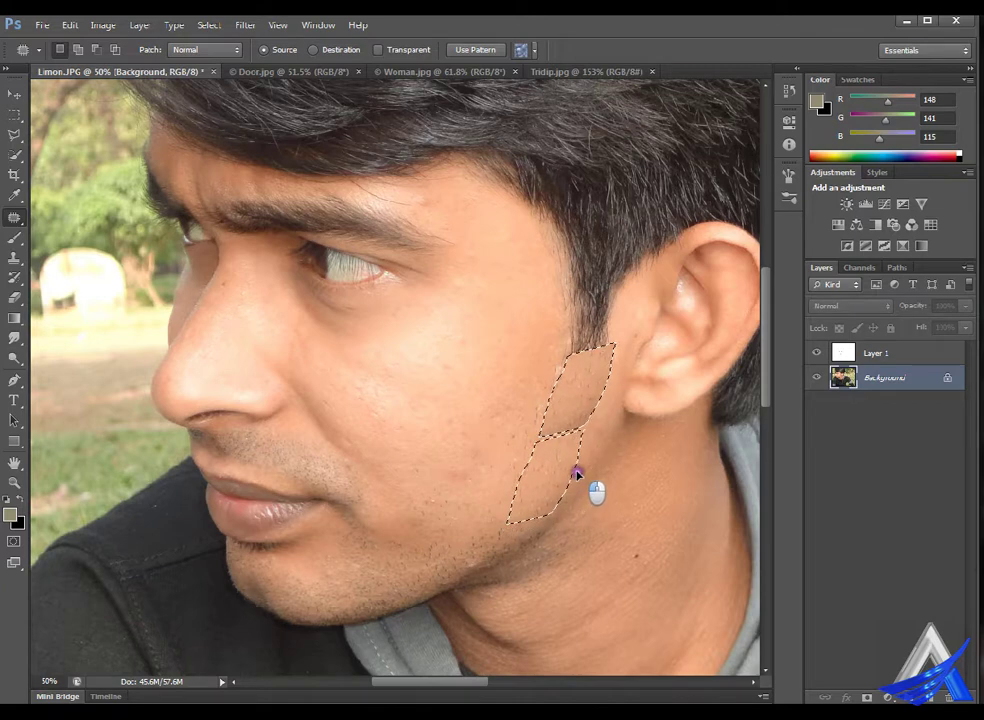
drag(577, 474, 577, 475)
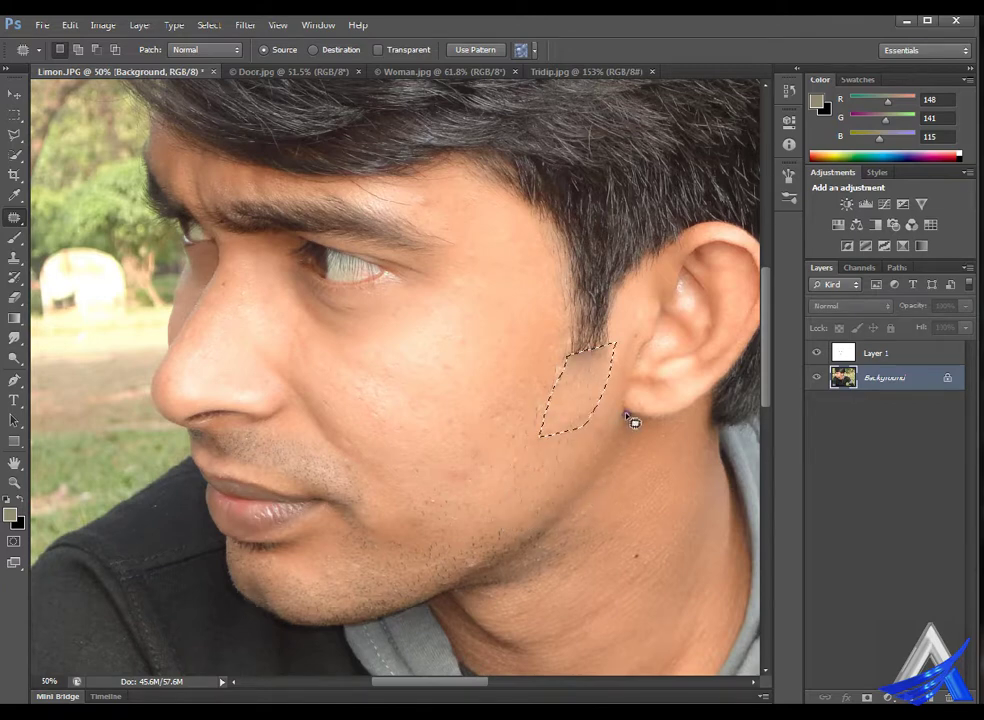
key(ctrl+d)
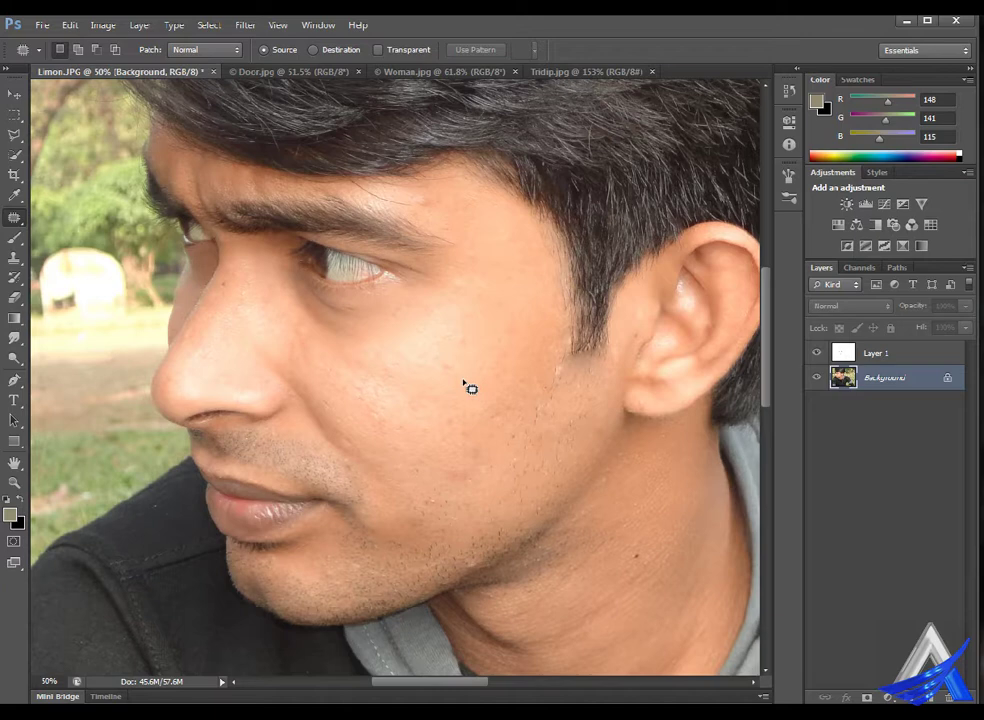
Lasso a freehand selection around the cheek skin just below the ear
click(14, 133)
click(60, 132)
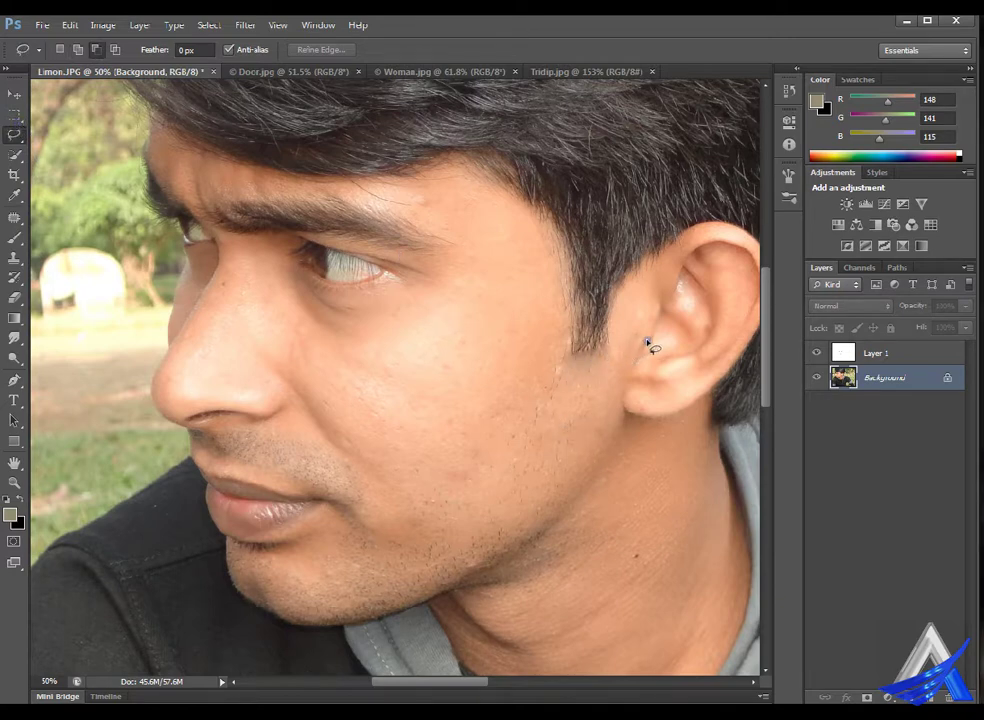
mouse_move(617, 341)
mouse_down()
mouse_move(548, 445)
mouse_move(610, 425)
mouse_up()
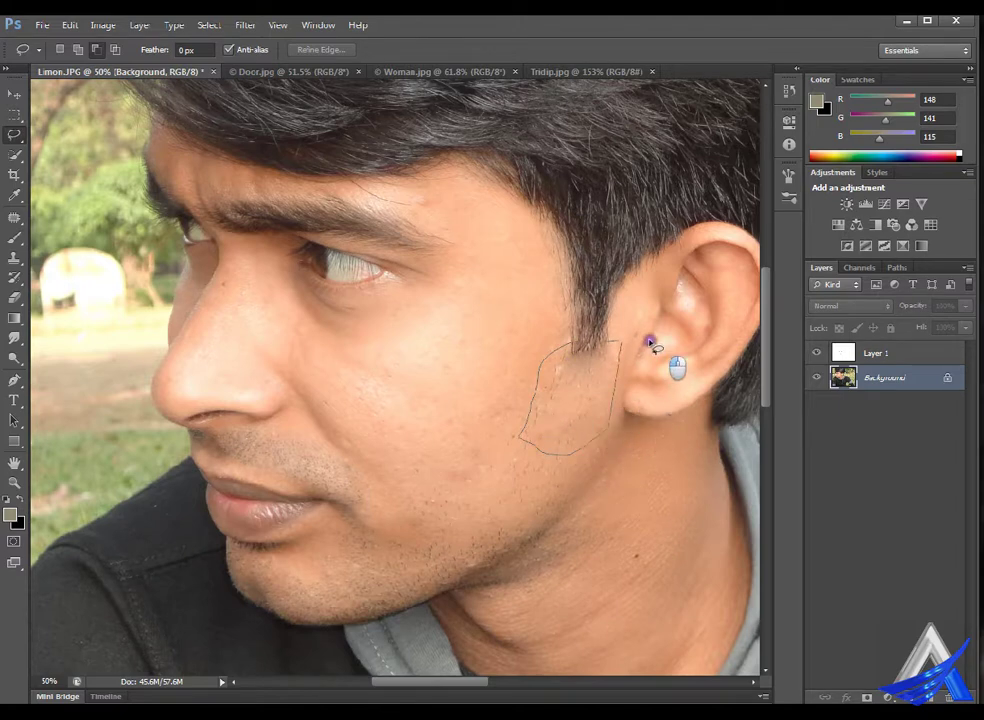
drag(650, 344, 621, 369)
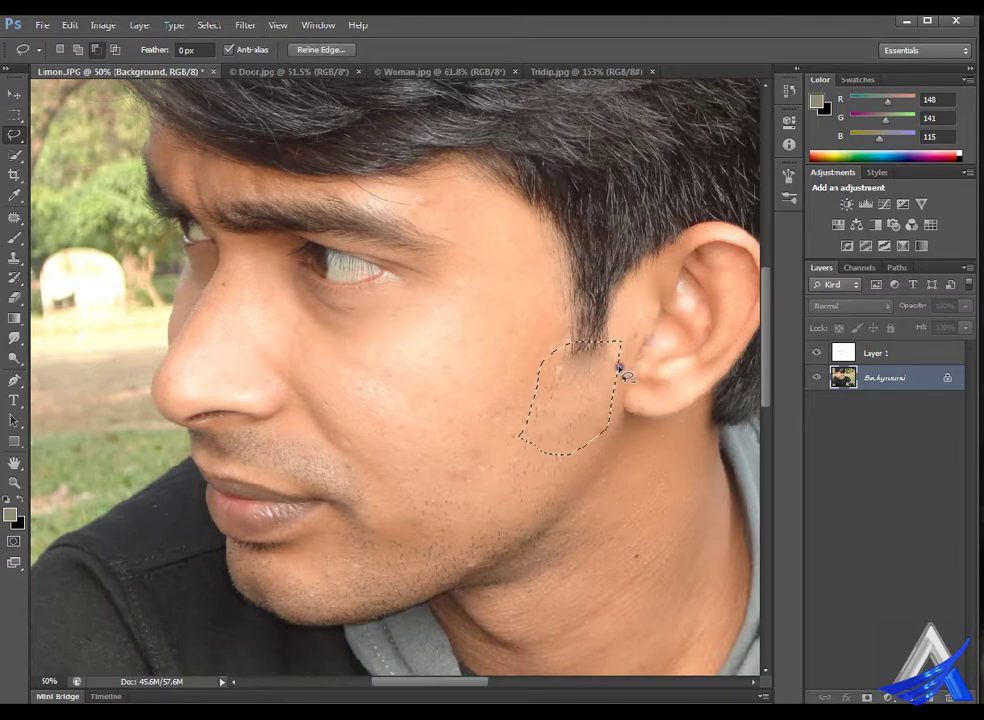
click(70, 24)
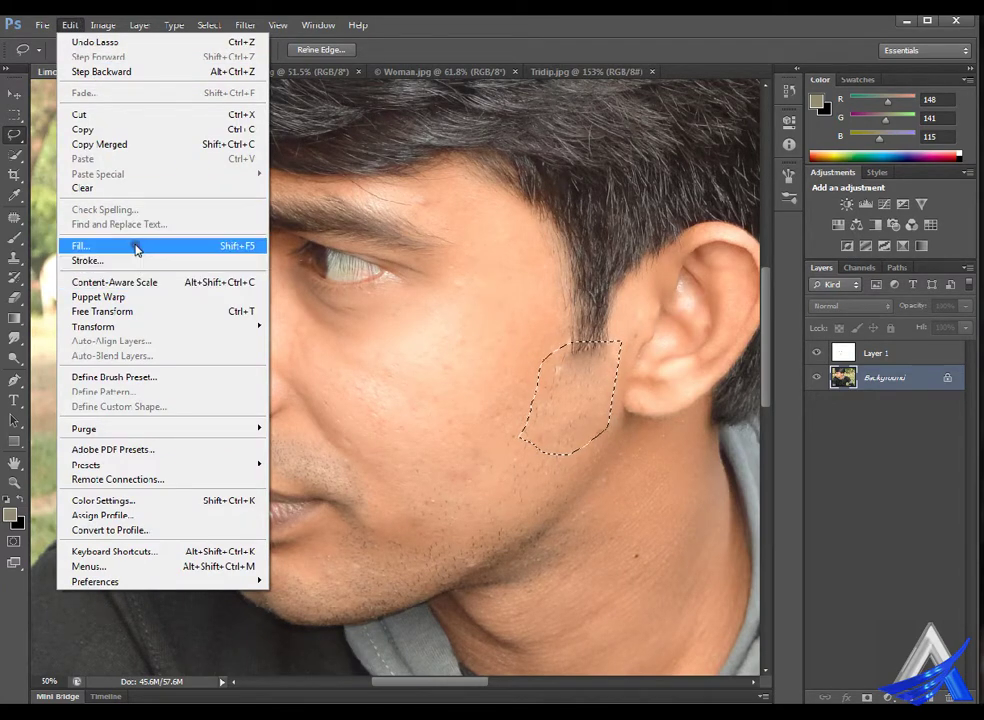
Fill the cheek selection with the History state instead of Black
click(137, 249)
click(490, 248)
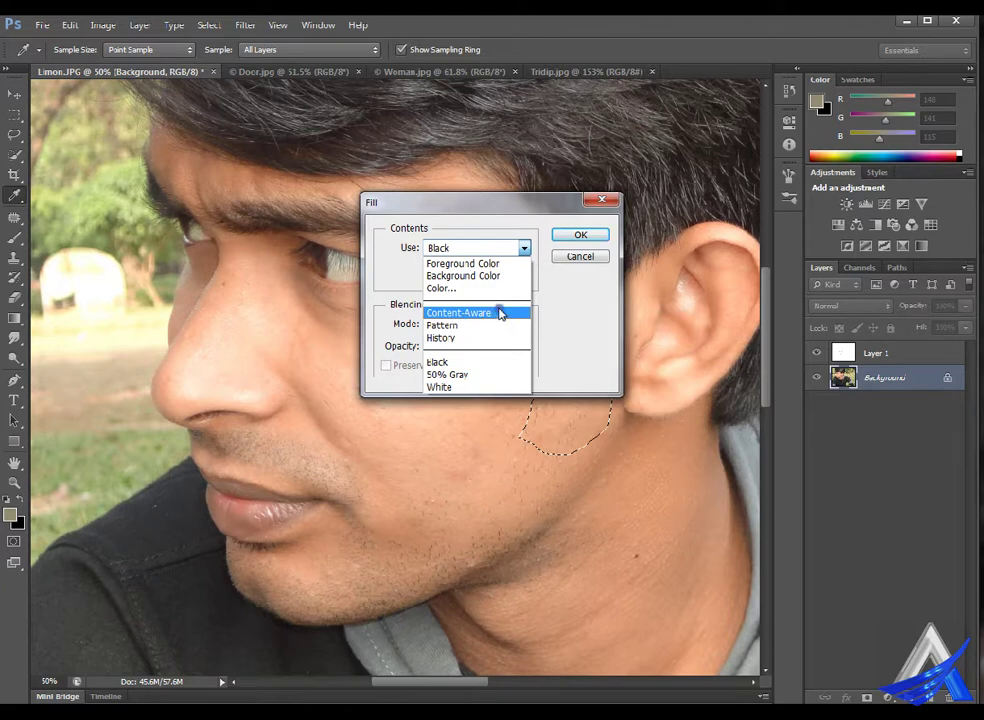
click(580, 308)
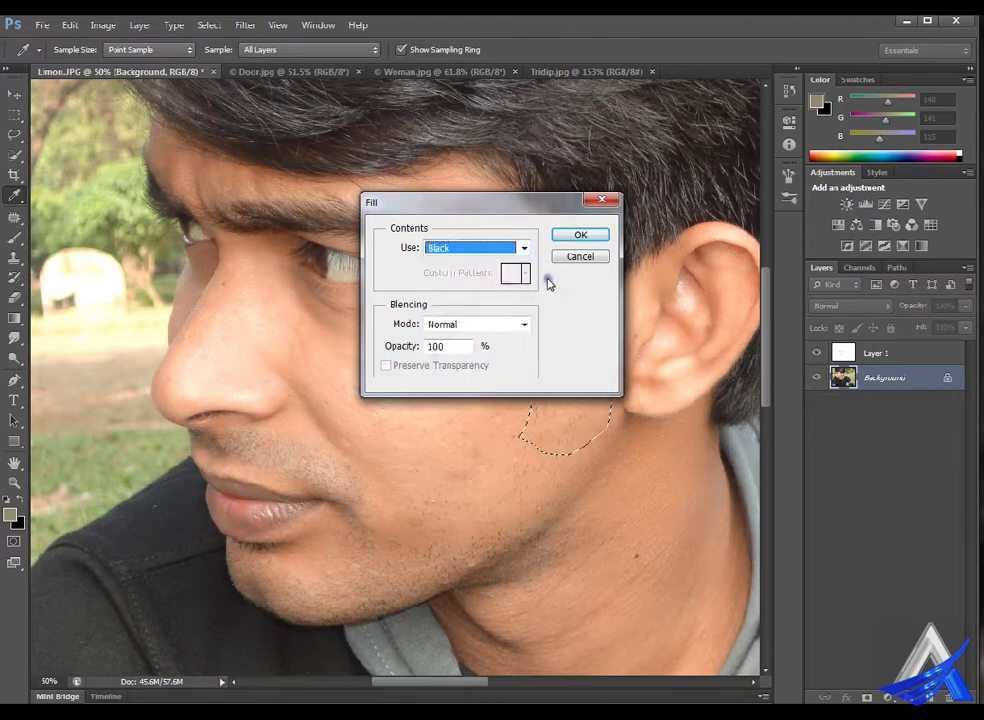
click(526, 324)
click(530, 326)
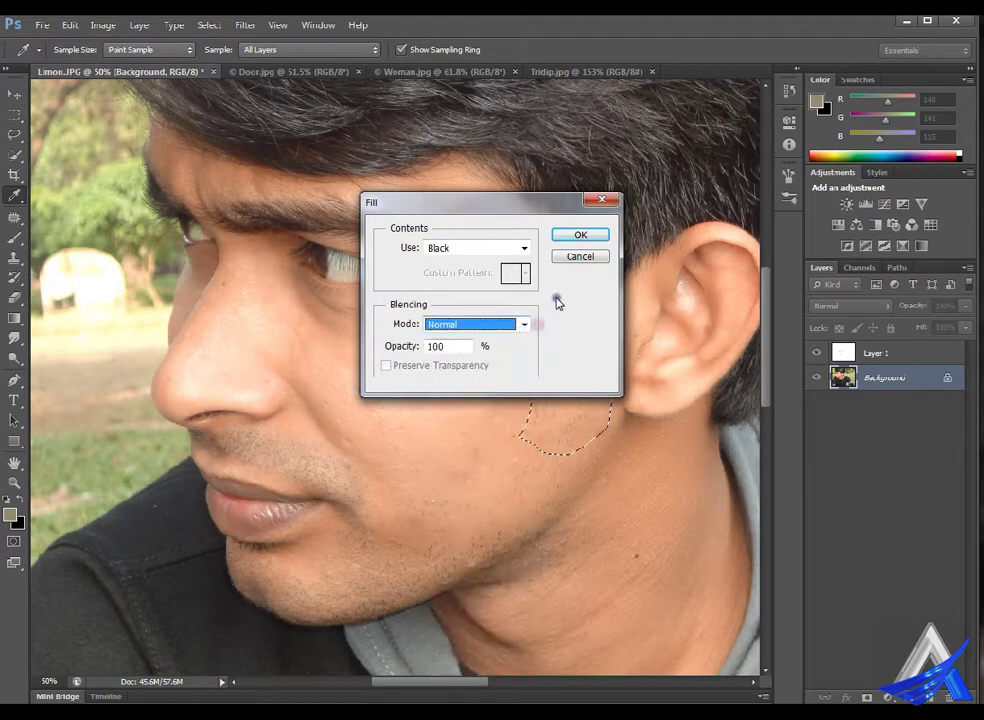
click(500, 250)
click(500, 252)
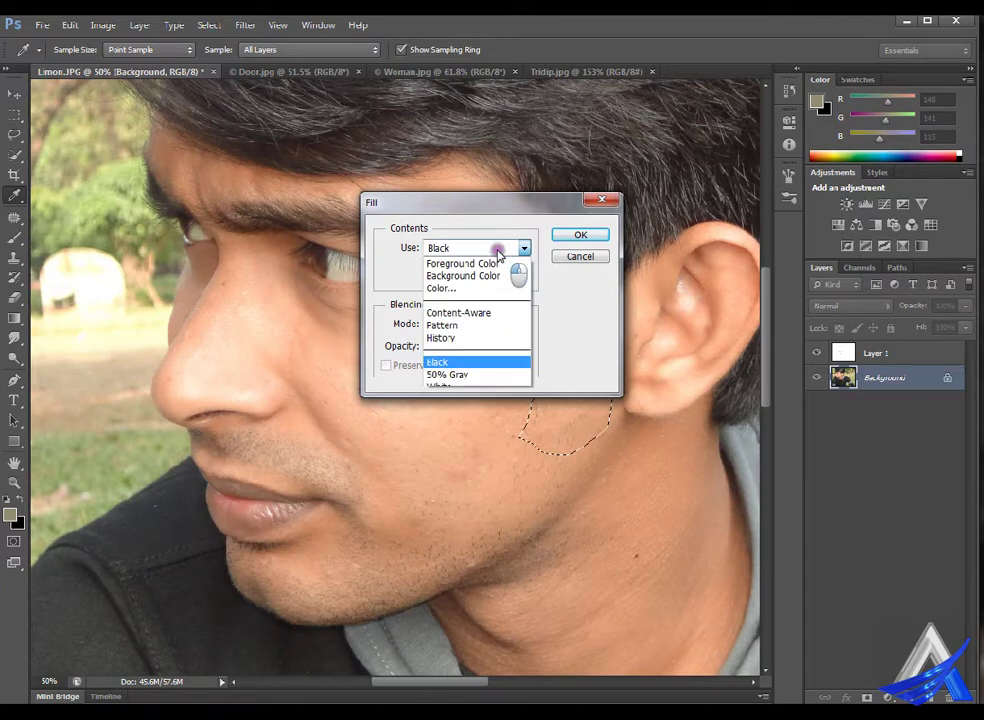
click(500, 340)
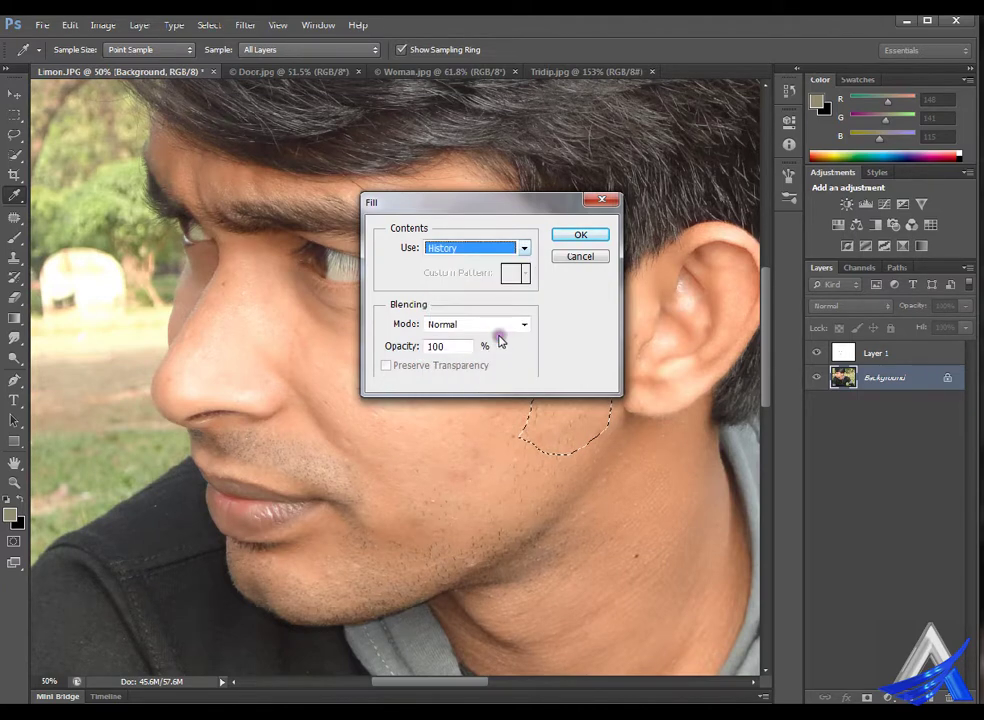
click(583, 235)
key(l)
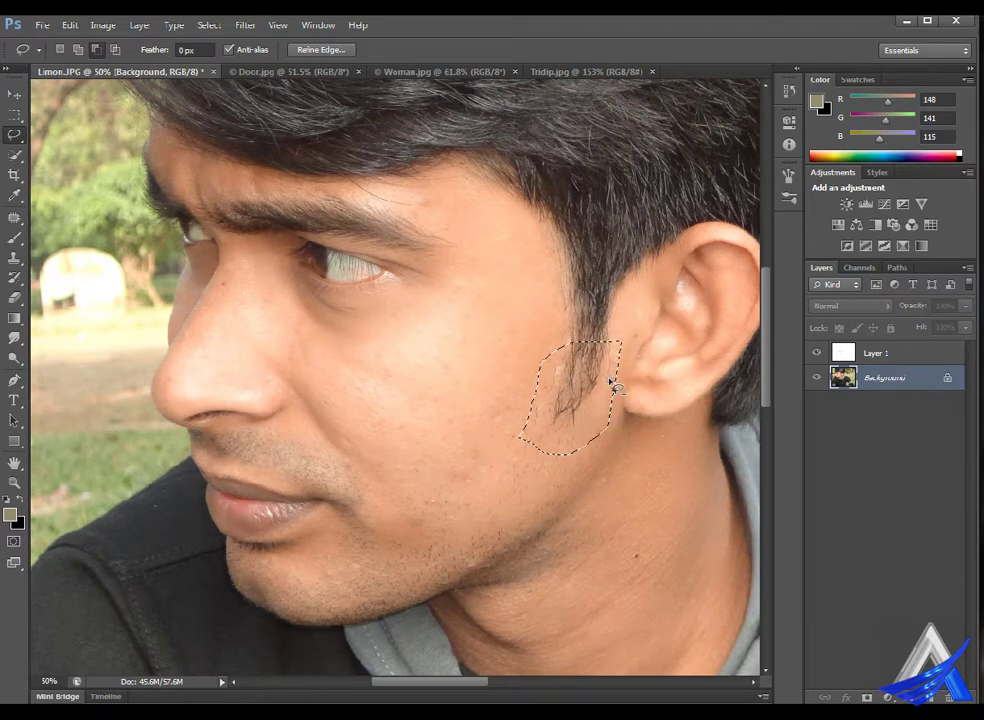
Review the History panel, switch to the Move tool, and close the panel
click(789, 90)
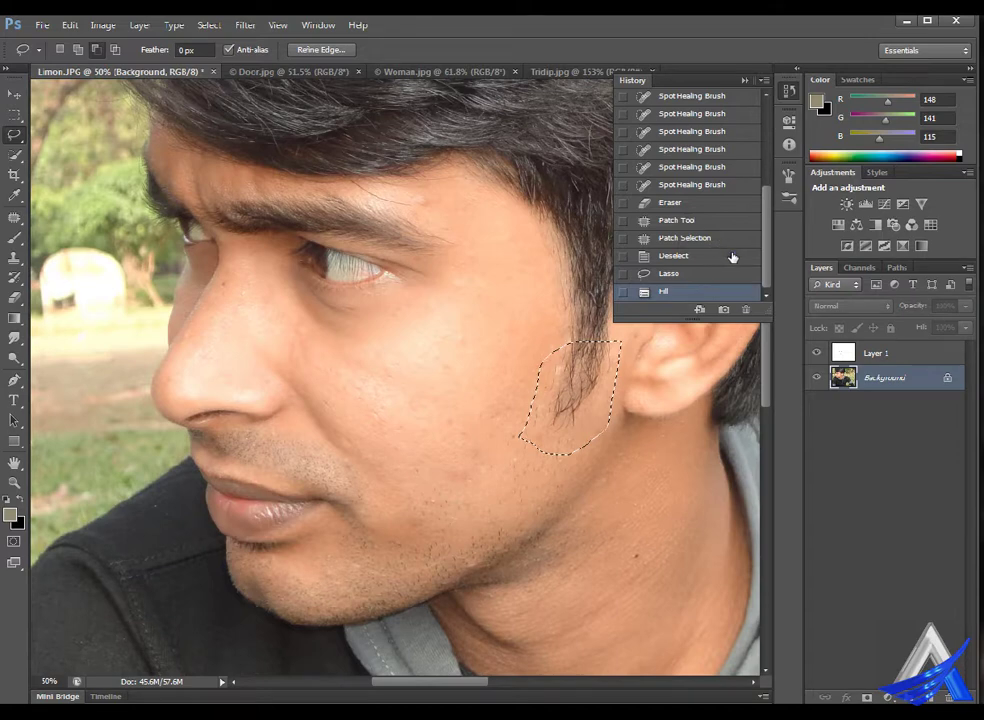
scroll(617, 171, up, 5)
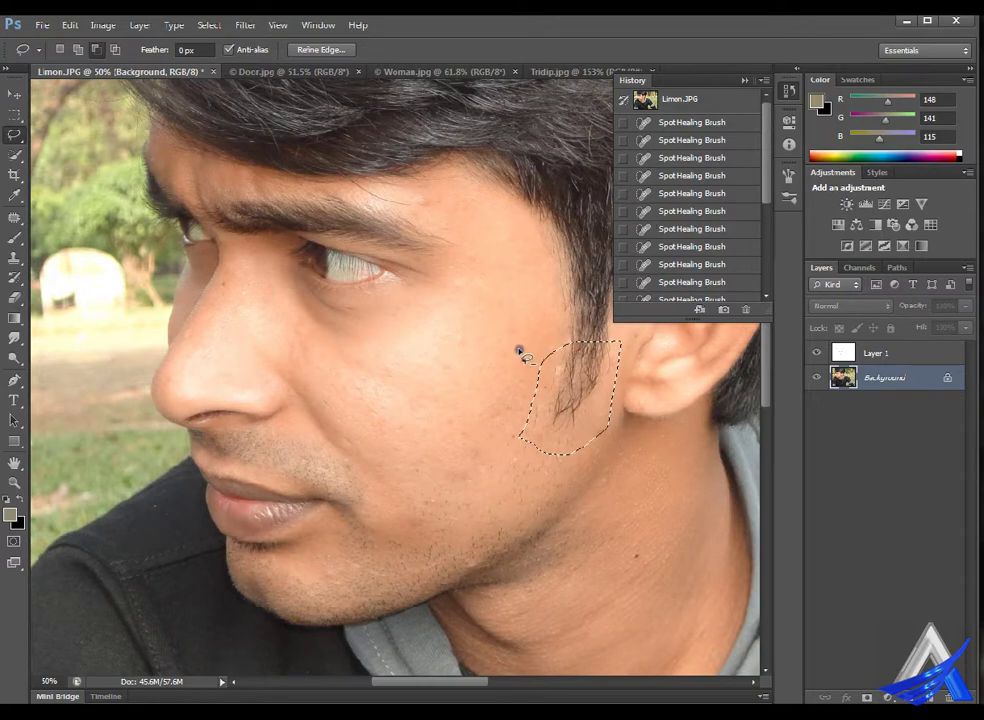
click(14, 93)
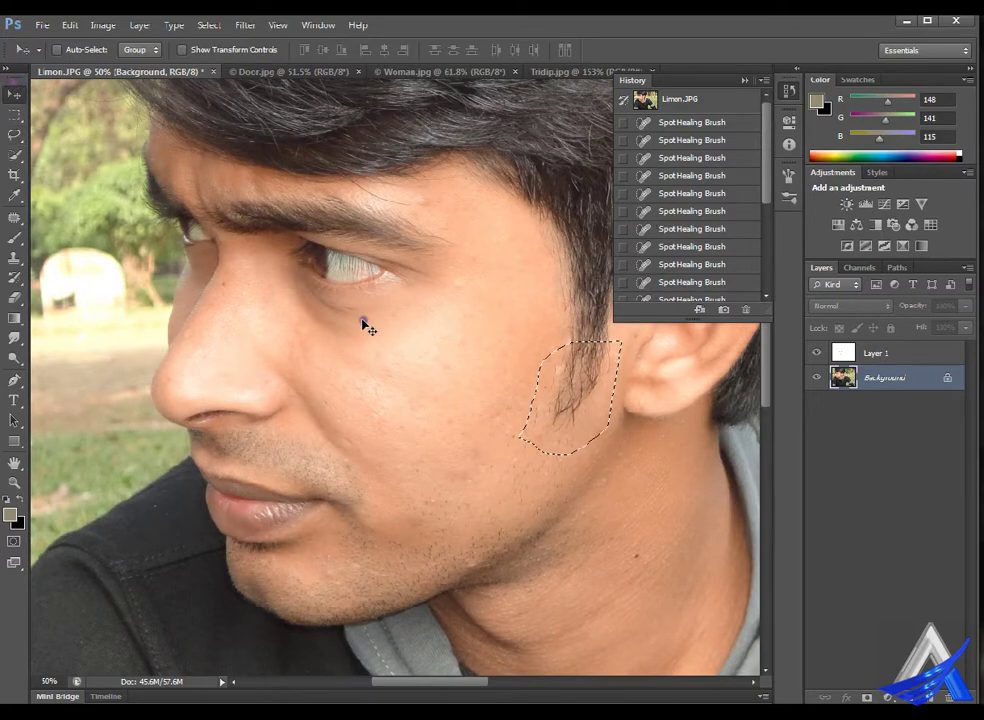
click(789, 90)
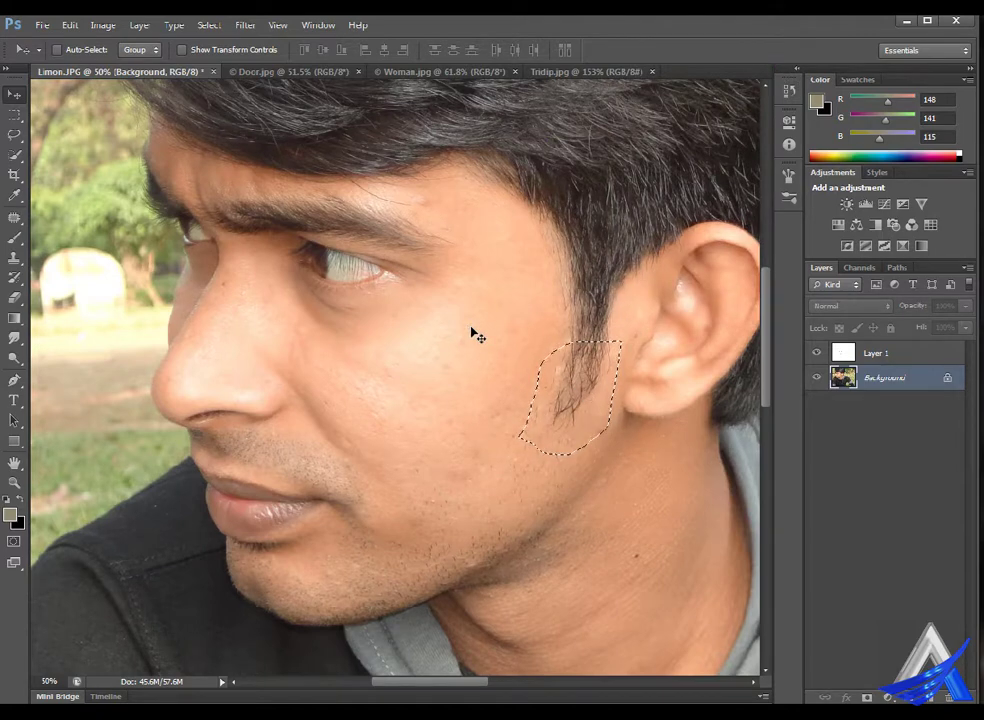
Switch to the Healing Brush, sample clean cheek skin, and heal spots on the upper cheek
click(17, 219)
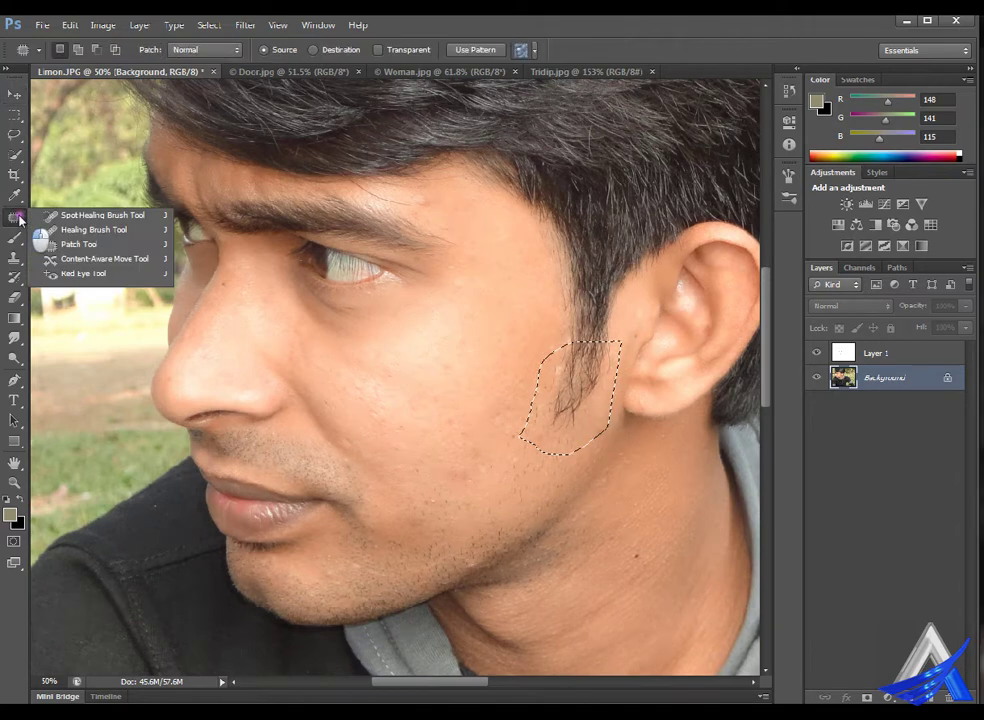
click(96, 230)
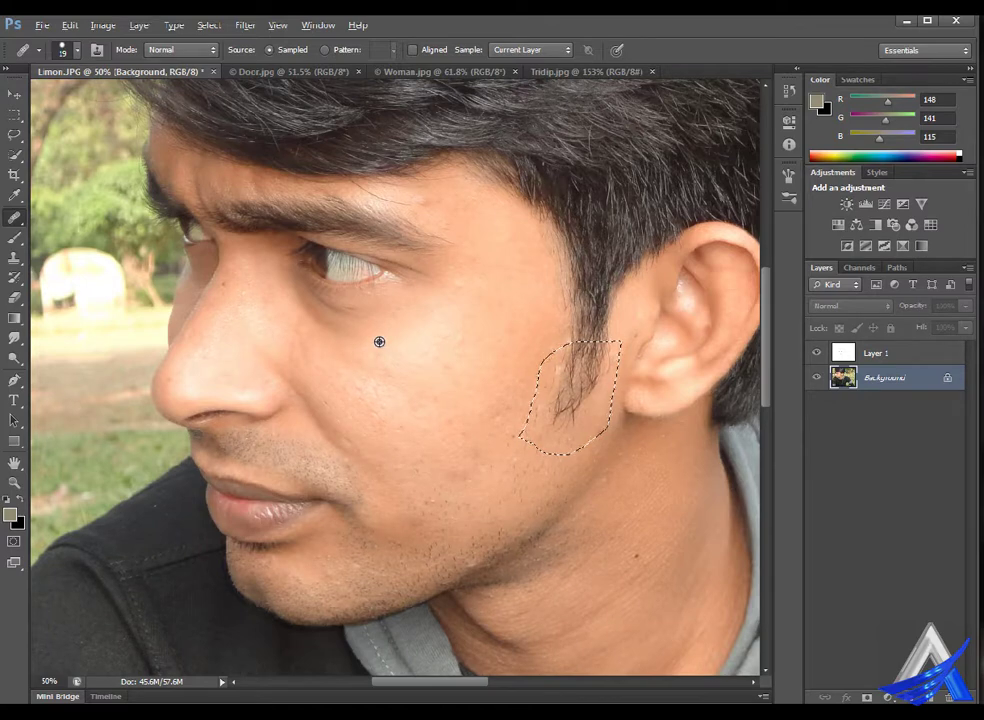
alt+click(379, 342)
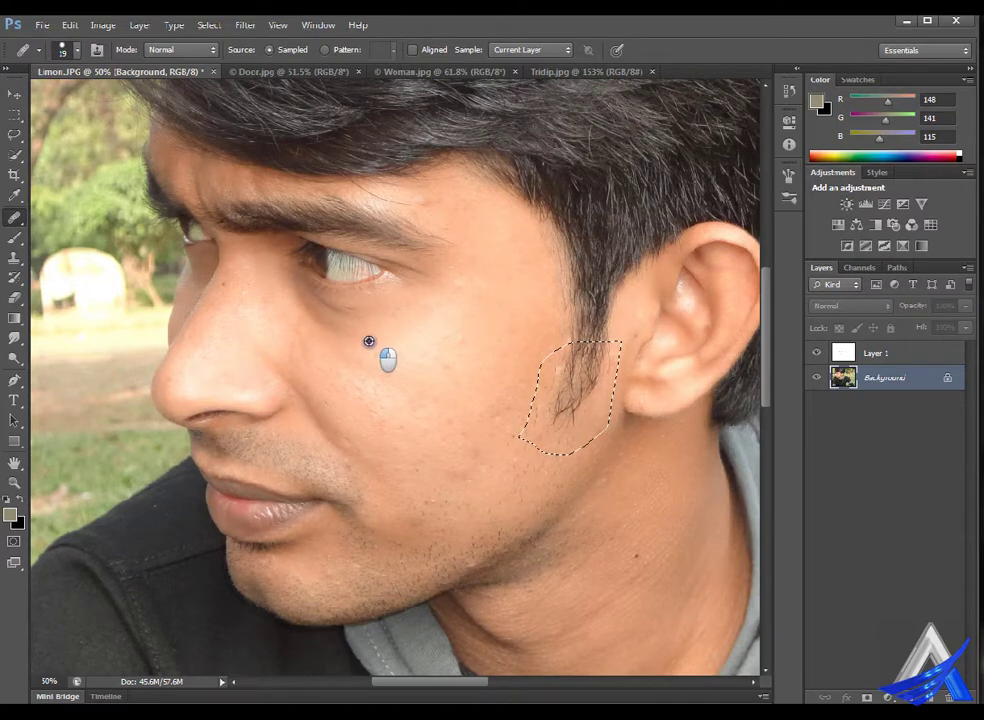
click(330, 315)
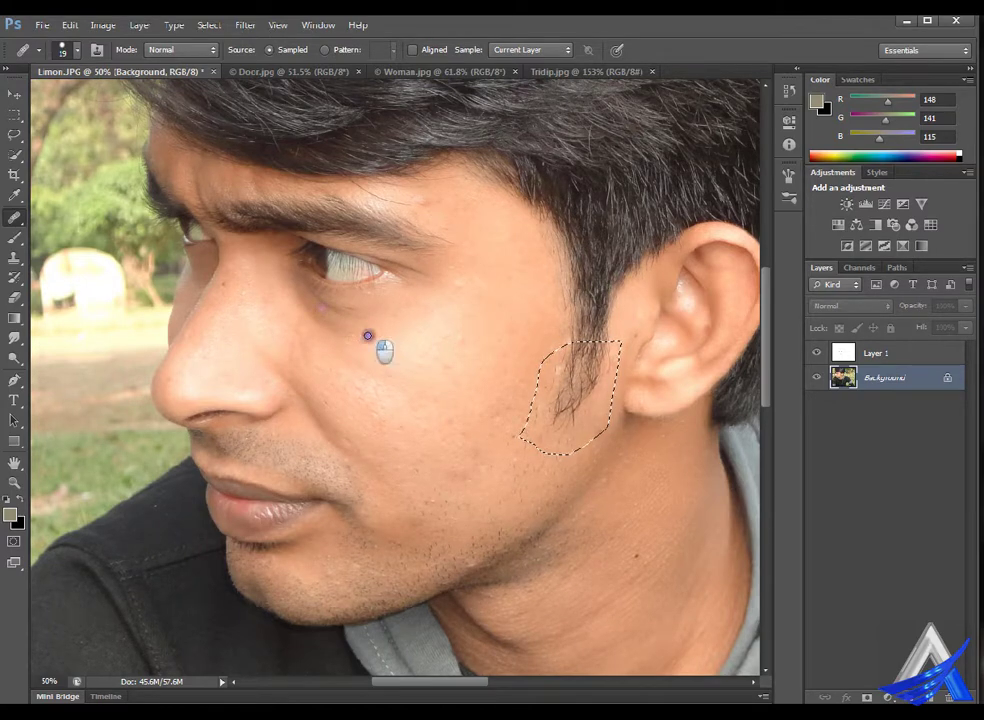
click(322, 307)
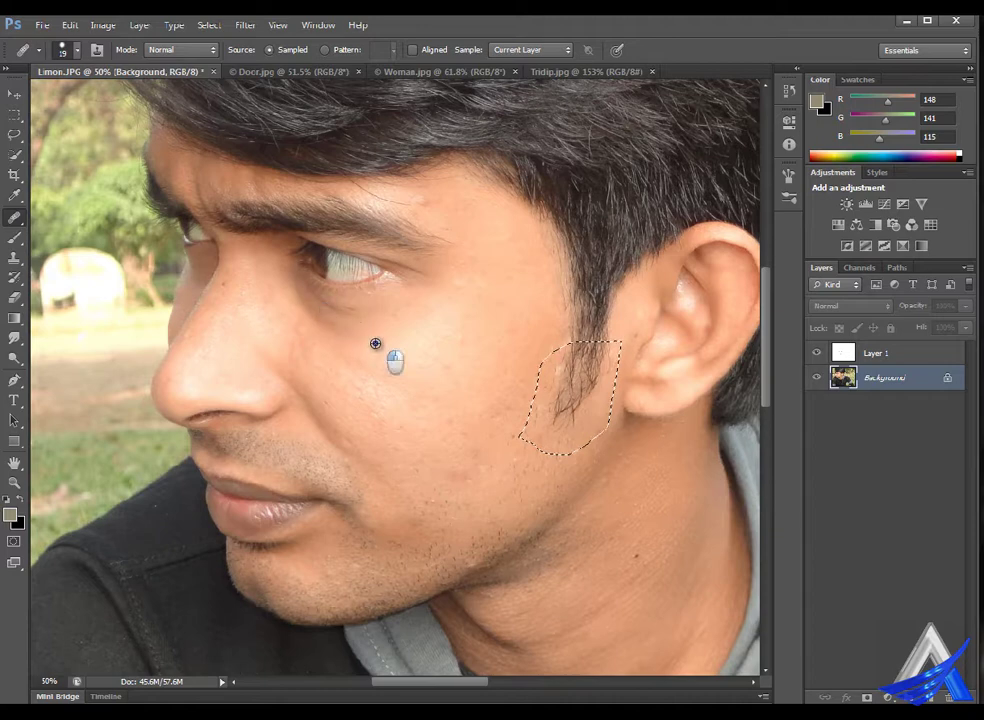
alt+click(362, 327)
click(341, 320)
click(362, 314)
click(361, 305)
click(345, 309)
Heal the remaining small spots under the man's eye, then make Layer 1 active
click(412, 355)
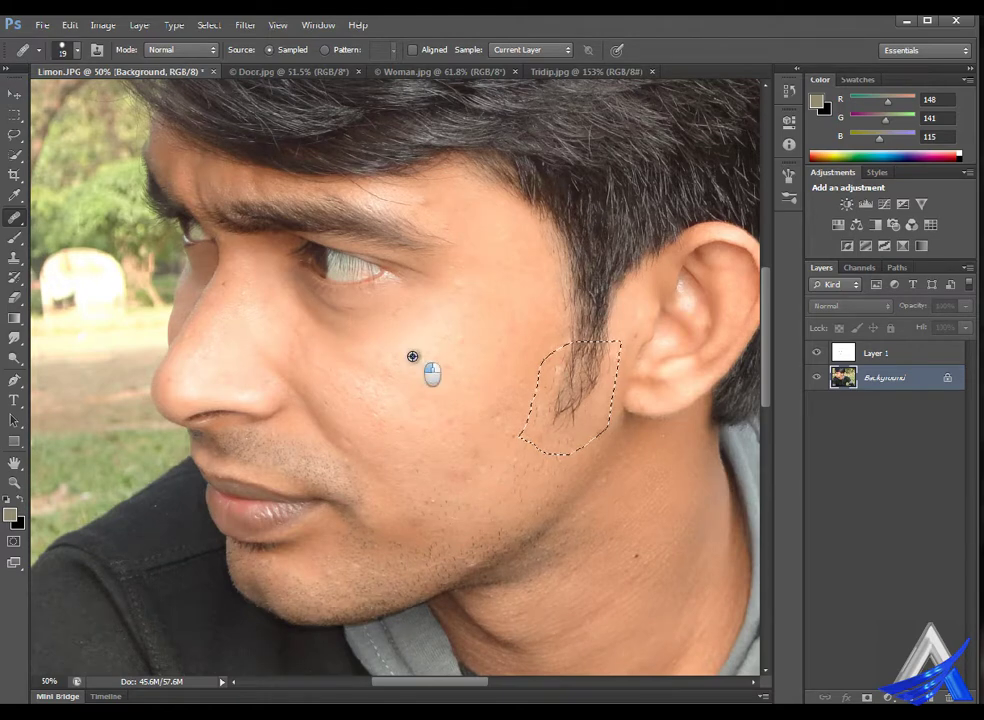
click(350, 325)
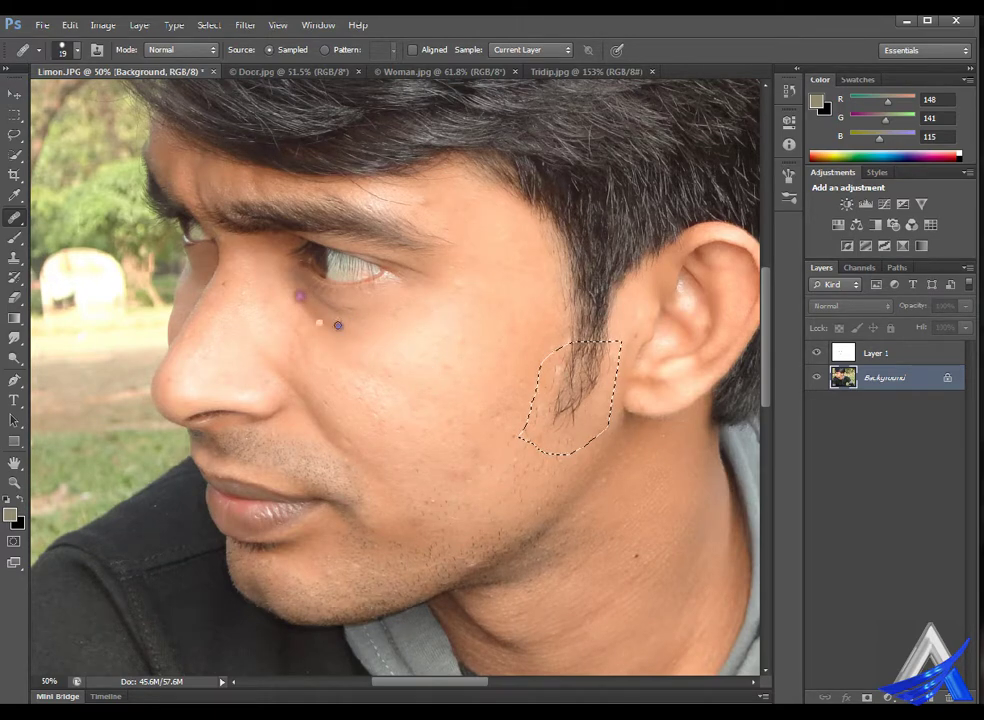
click(315, 306)
click(351, 321)
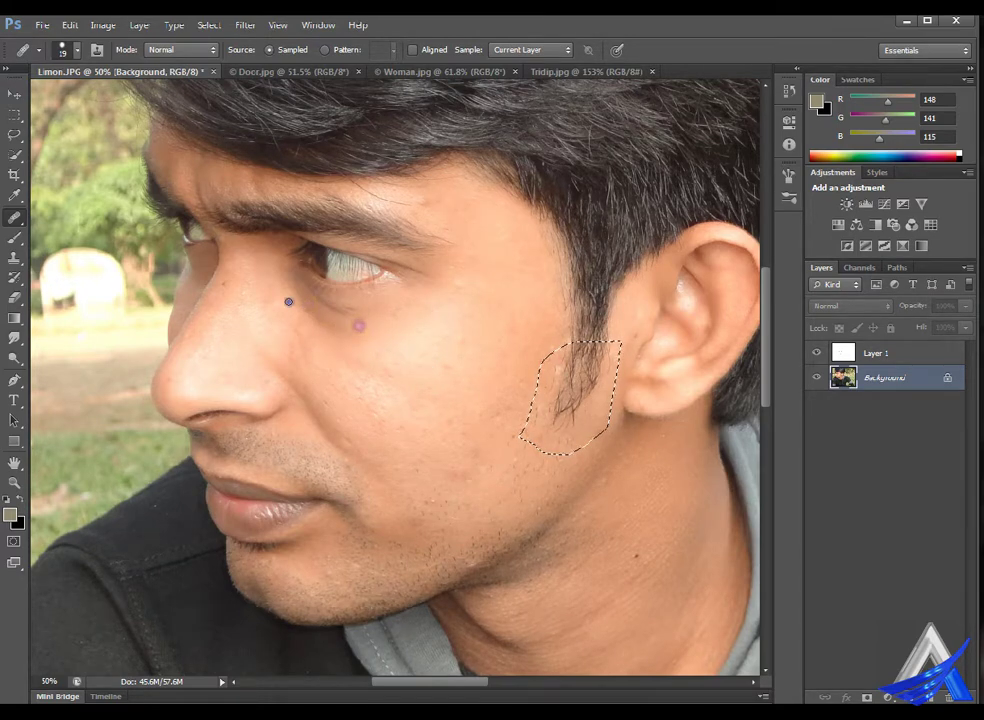
click(345, 320)
click(314, 297)
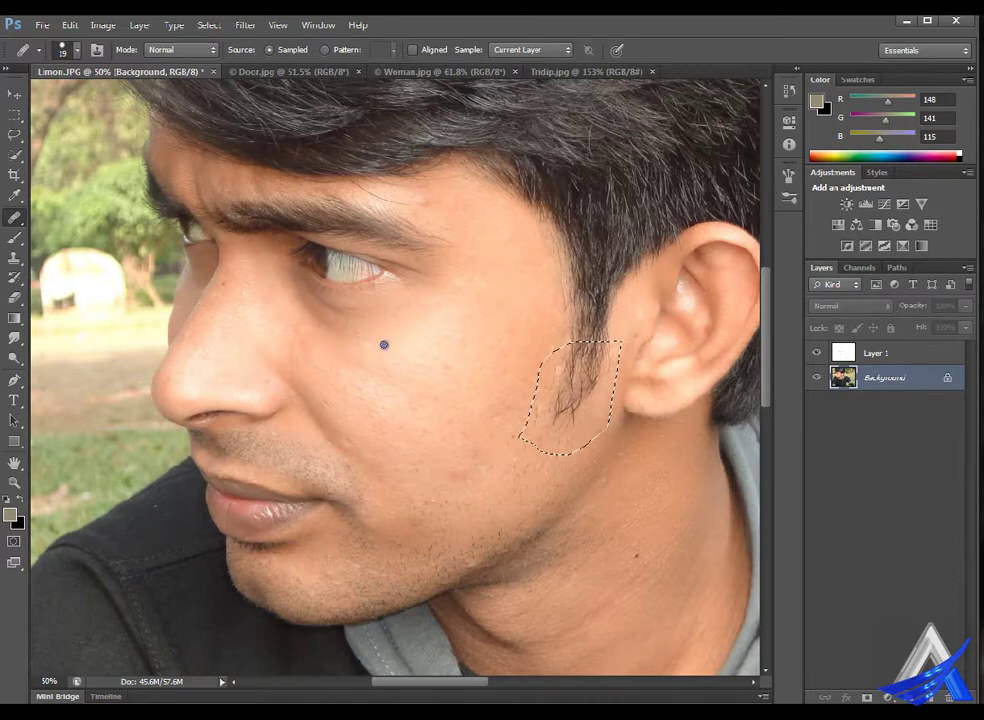
click(345, 322)
click(314, 283)
click(373, 310)
click(327, 288)
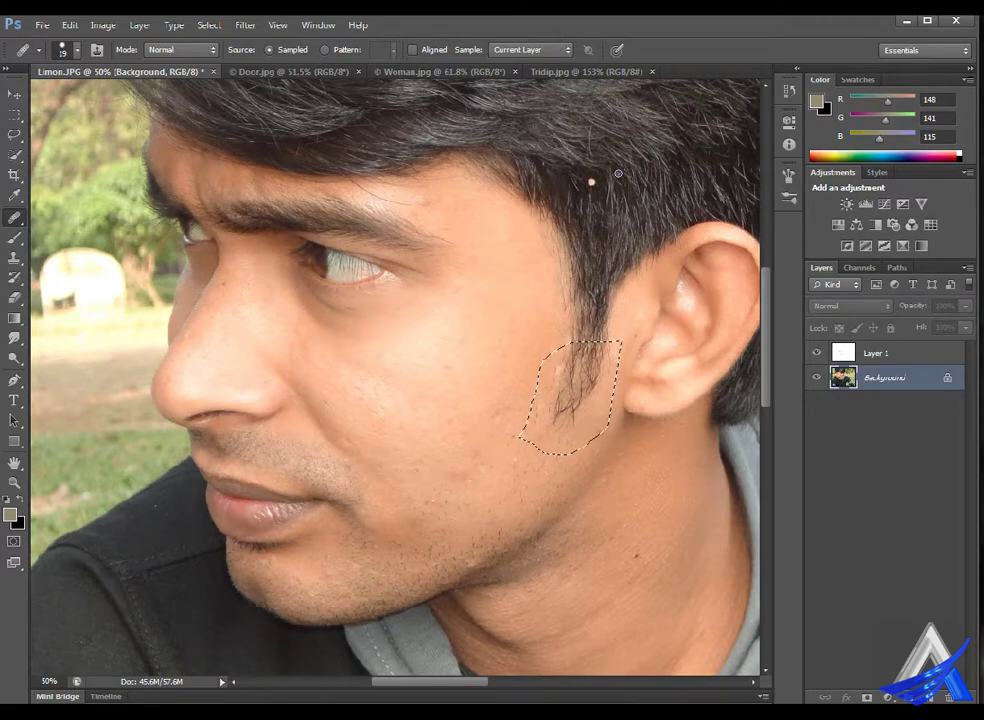
click(946, 347)
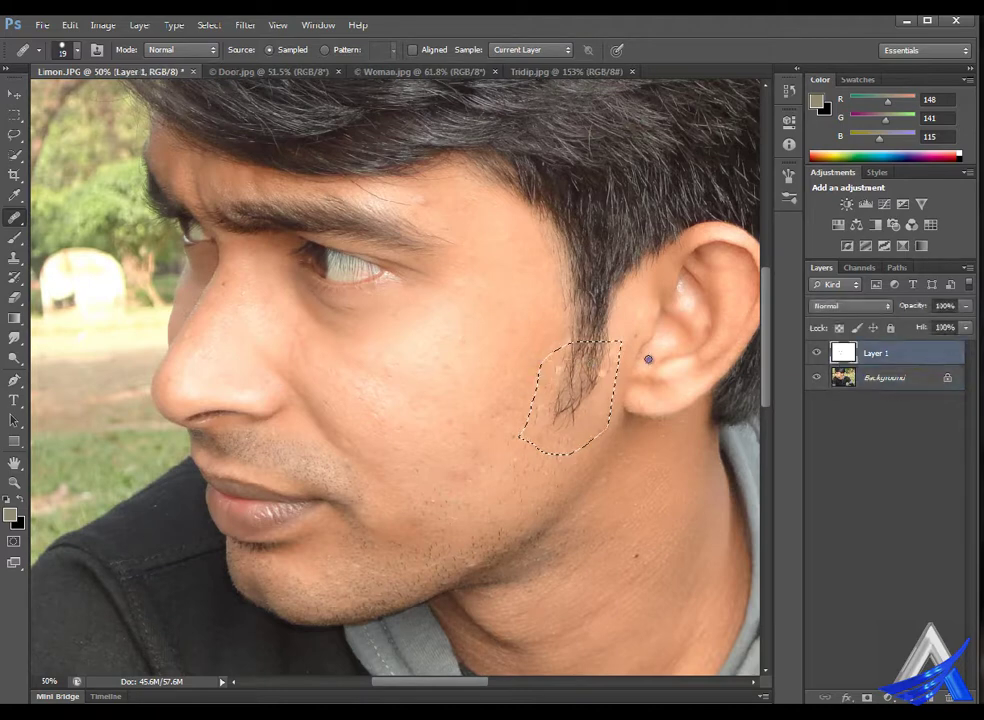
Set the healing sample to All Layers and select the standard Healing Brush
click(566, 49)
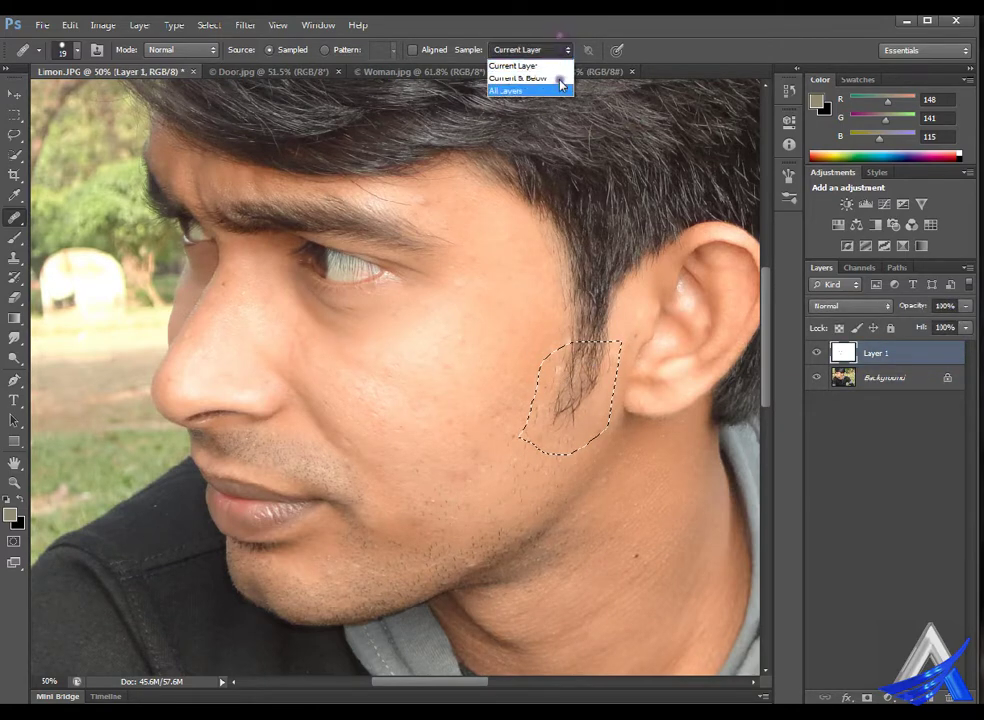
click(556, 90)
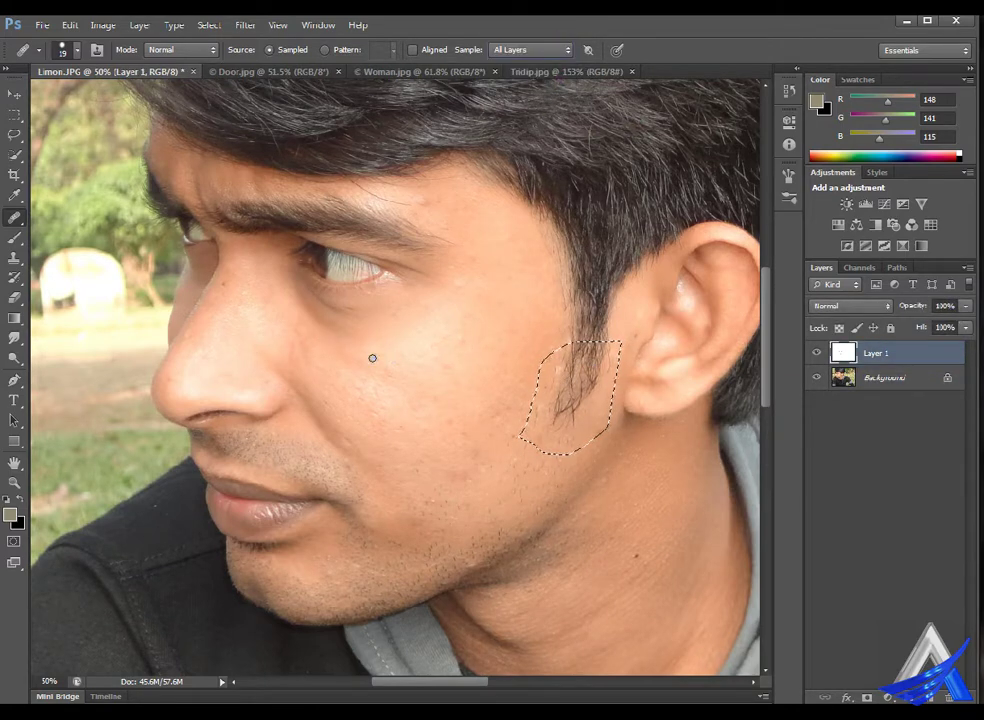
right_click(15, 215)
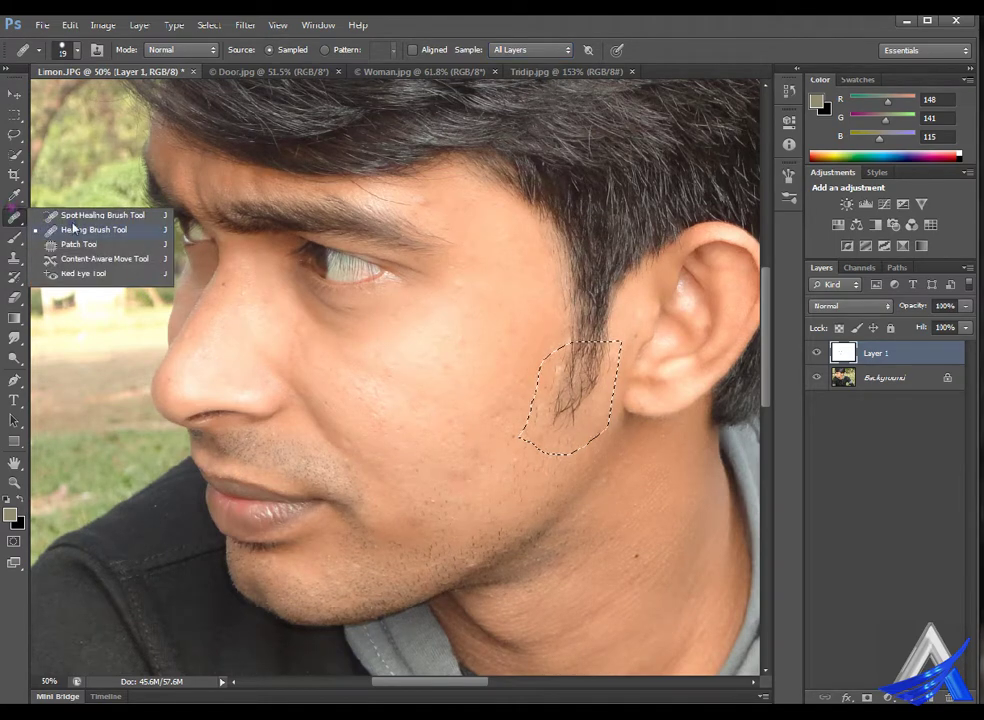
click(82, 229)
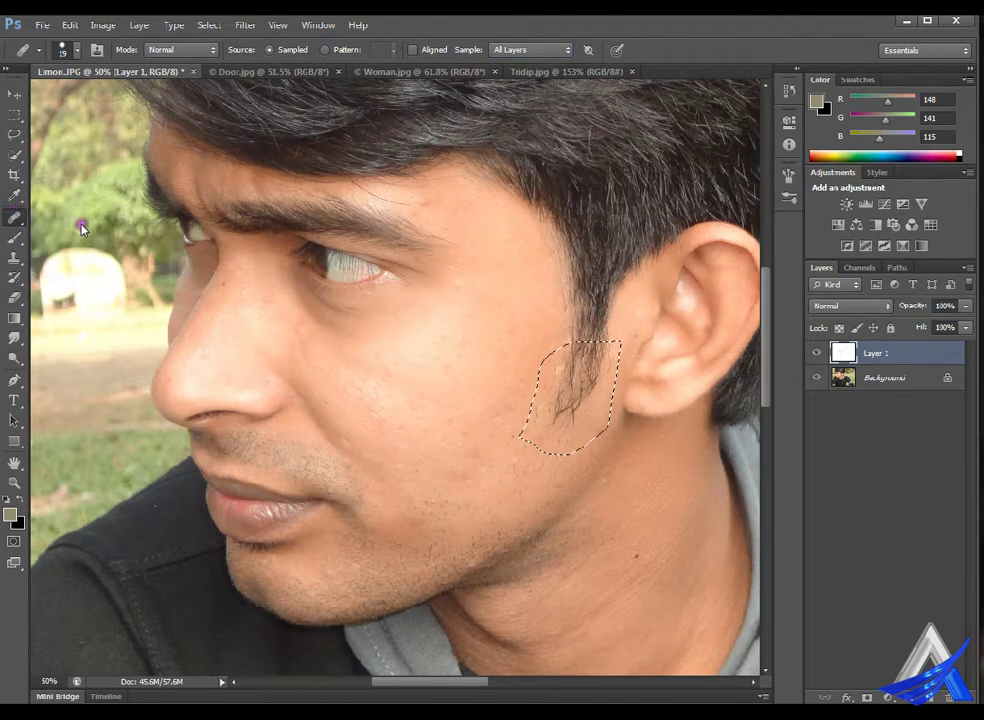
Sample clean cheek skin and heal the small spots under the man's eye
alt+click(380, 347)
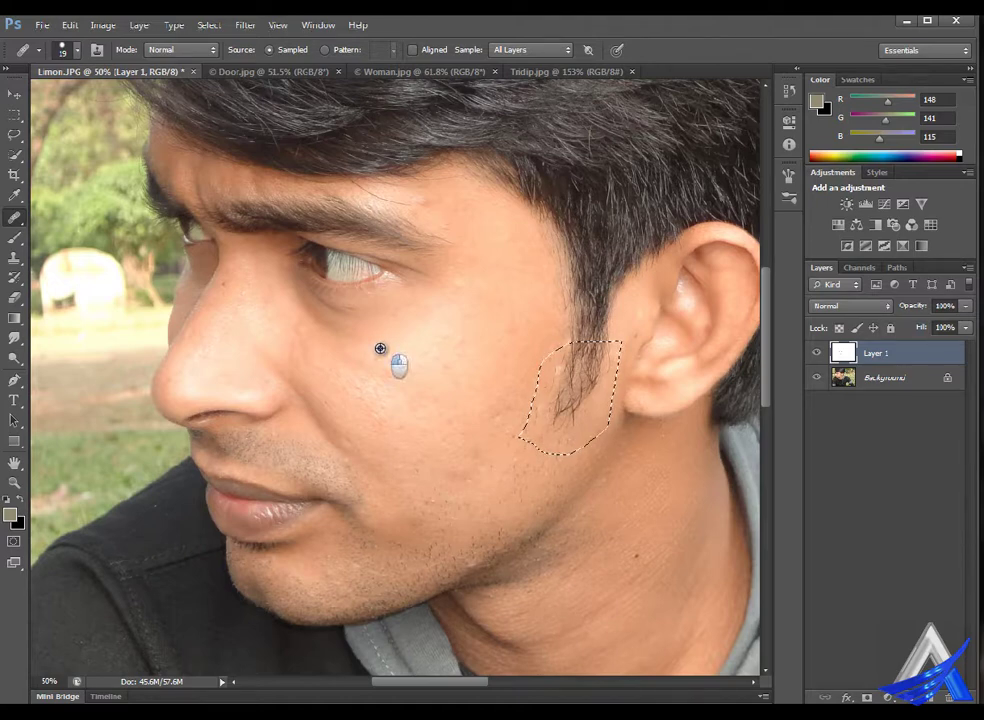
alt+click(355, 325)
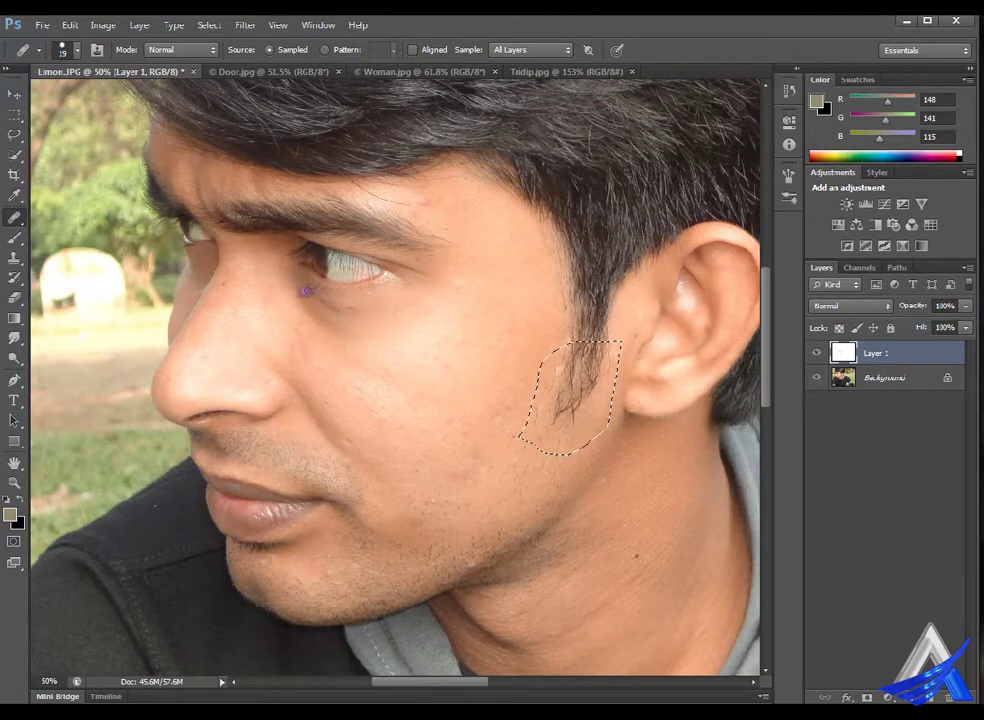
click(322, 296)
click(353, 325)
click(299, 292)
click(292, 296)
alt+click(355, 335)
click(268, 260)
click(329, 302)
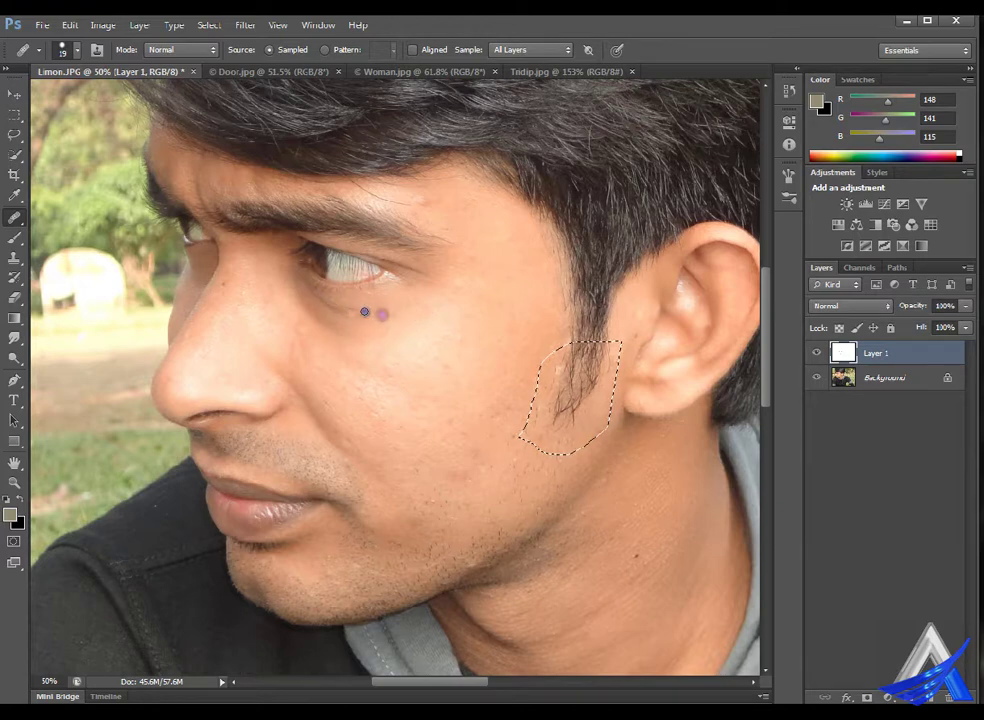
Heal the upper cheek skin, smoothing from the cheek up under the eye
click(393, 313)
alt+click(333, 309)
click(387, 331)
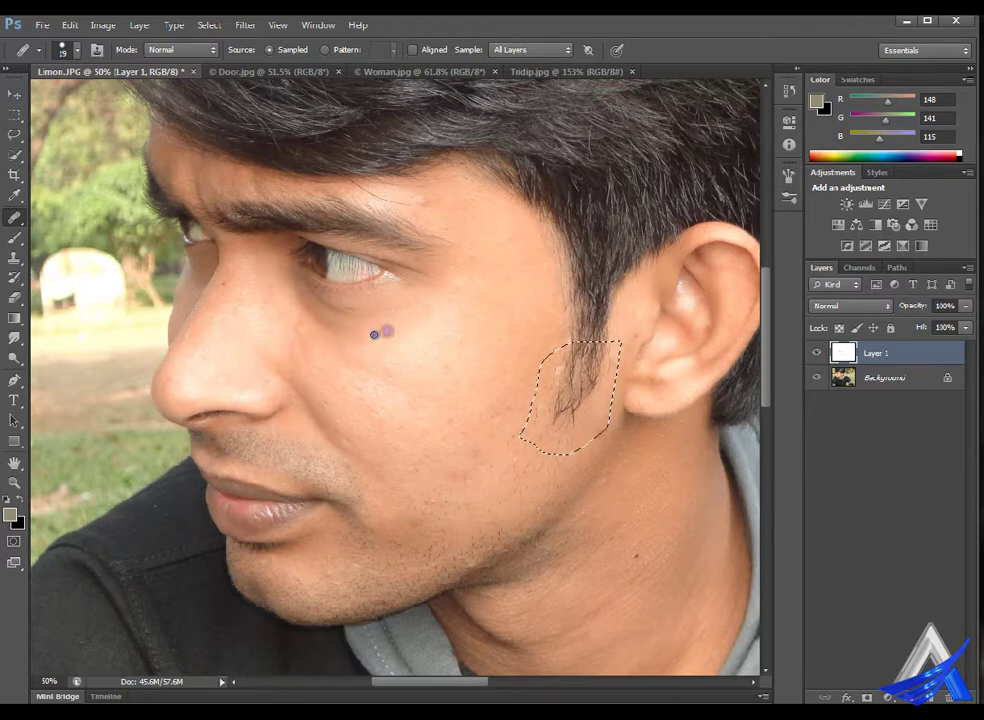
click(401, 344)
drag(414, 347, 295, 304)
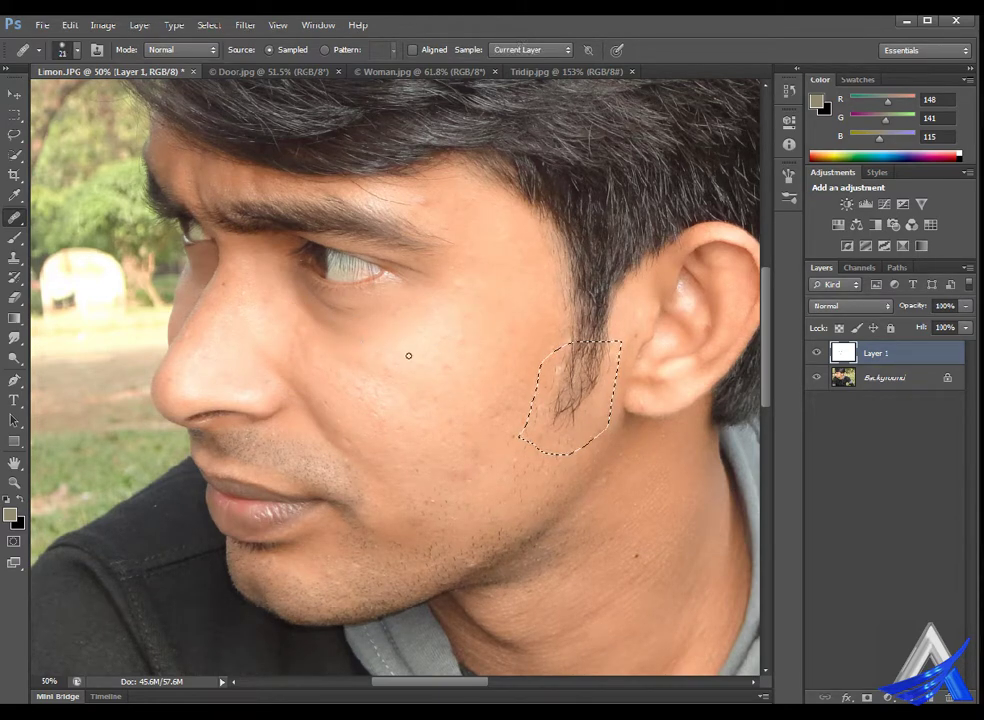
Check the brush size and hardness settings, then deselect the cheek selection
click(73, 45)
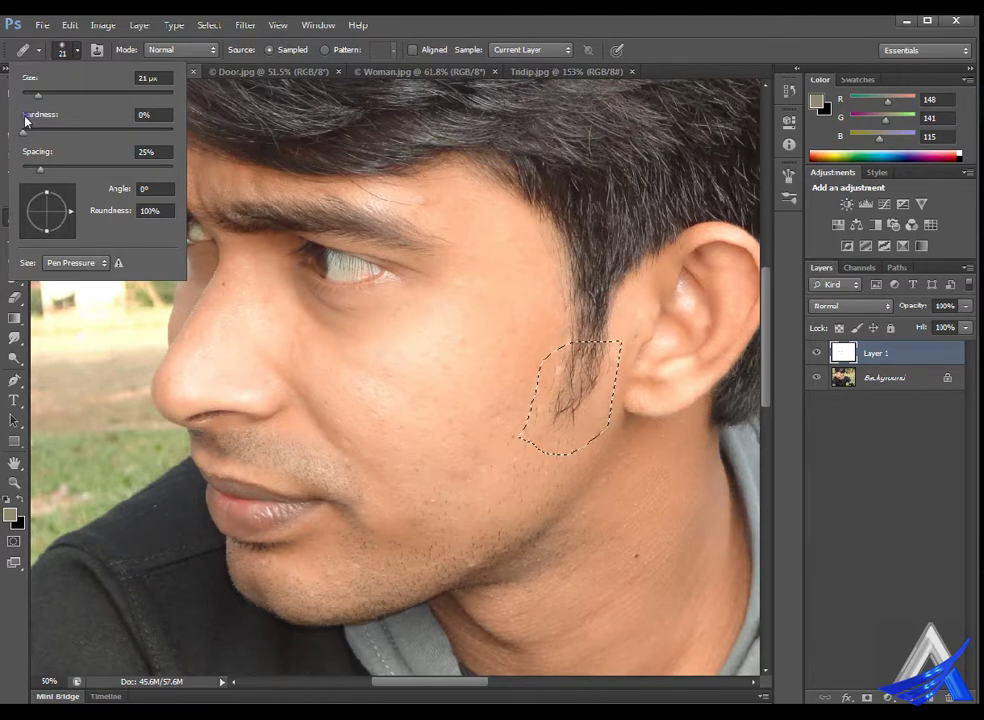
click(347, 366)
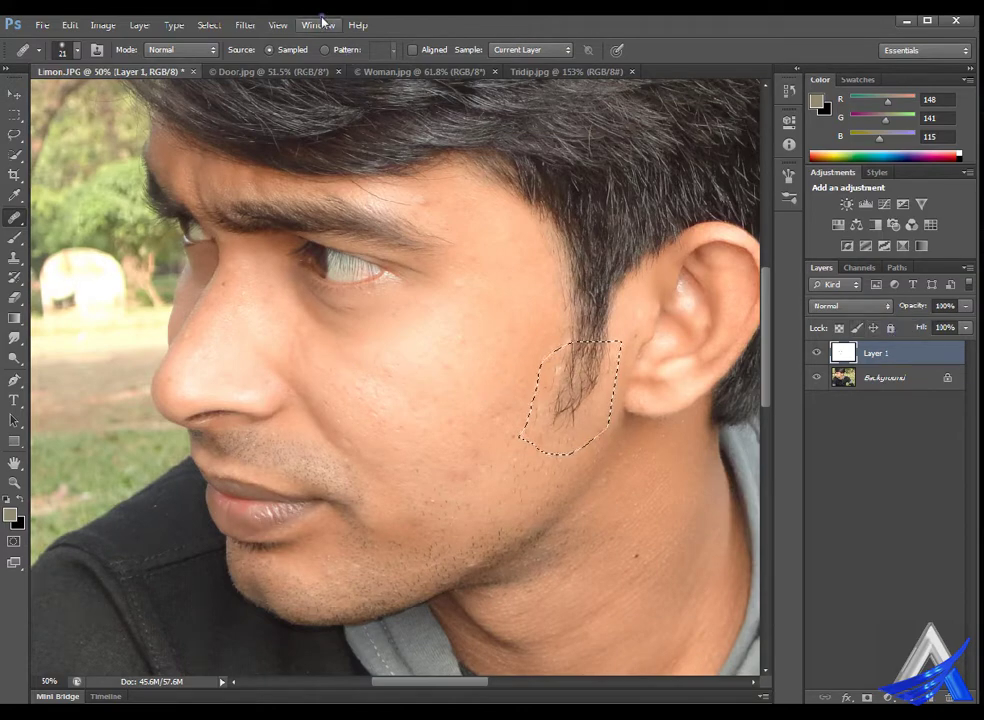
click(282, 24)
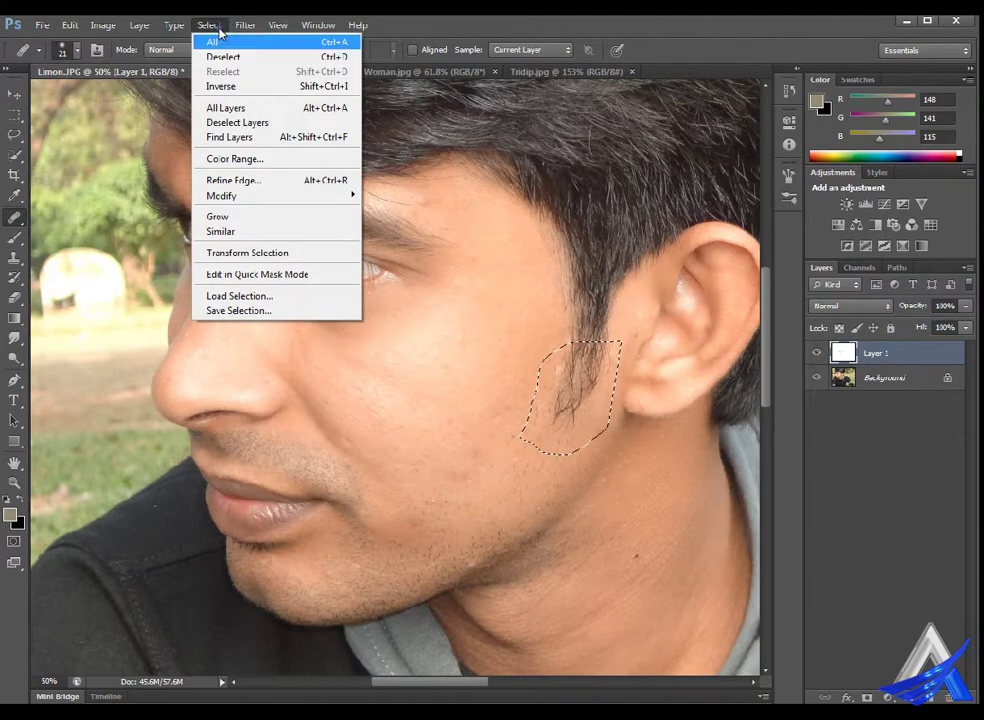
click(262, 56)
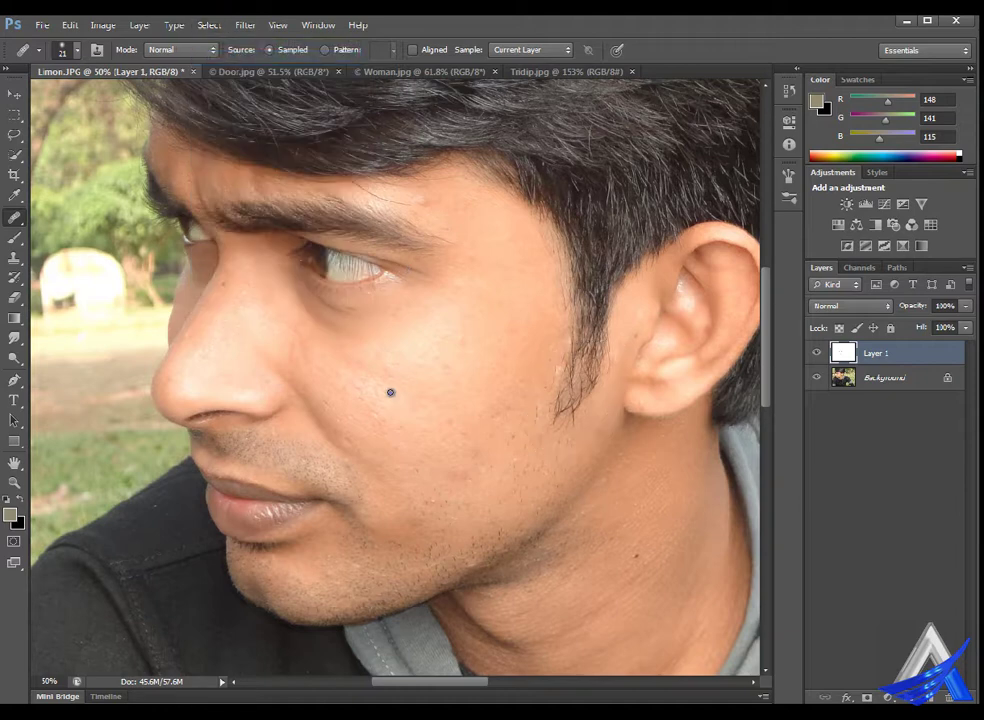
Resample clean skin and heal the remaining spots under the eye
alt+click(370, 338)
click(360, 307)
mouse_move(360, 307)
mouse_down()
mouse_move(353, 336)
mouse_move(323, 320)
mouse_move(314, 285)
mouse_move(375, 306)
mouse_move(397, 327)
mouse_up()
click(364, 335)
drag(330, 317, 334, 321)
Leave Layer 1's opacity unchanged and fit the whole photo in the window
click(965, 305)
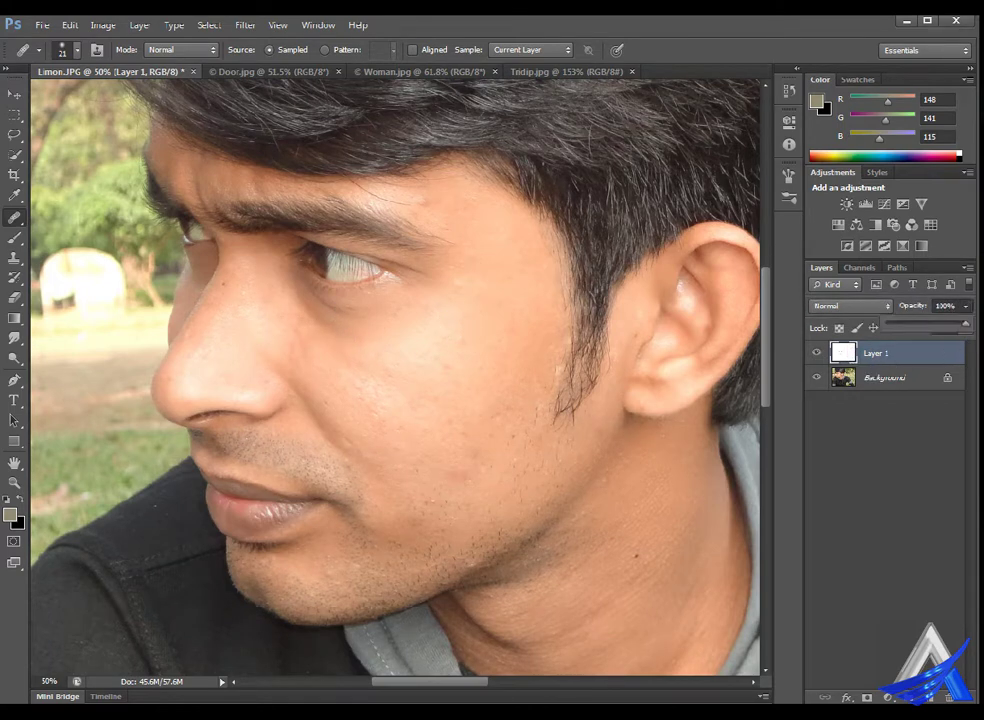
click(344, 352)
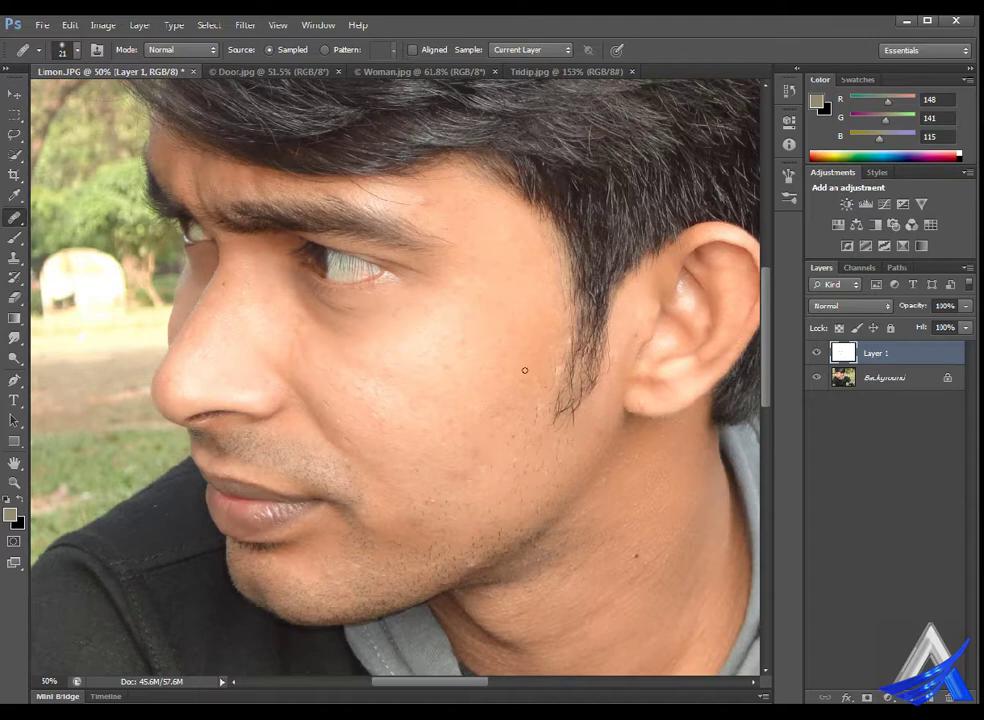
key(ctrl+0)
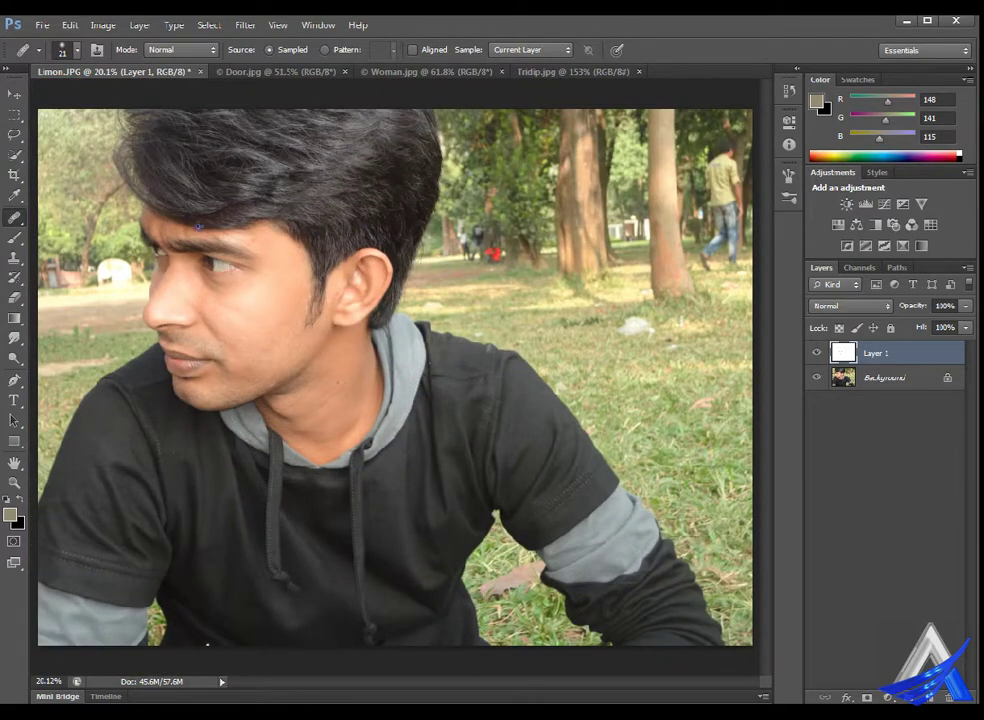
Look through the Edit menu and briefly activate Background before returning to Layer 1
click(70, 24)
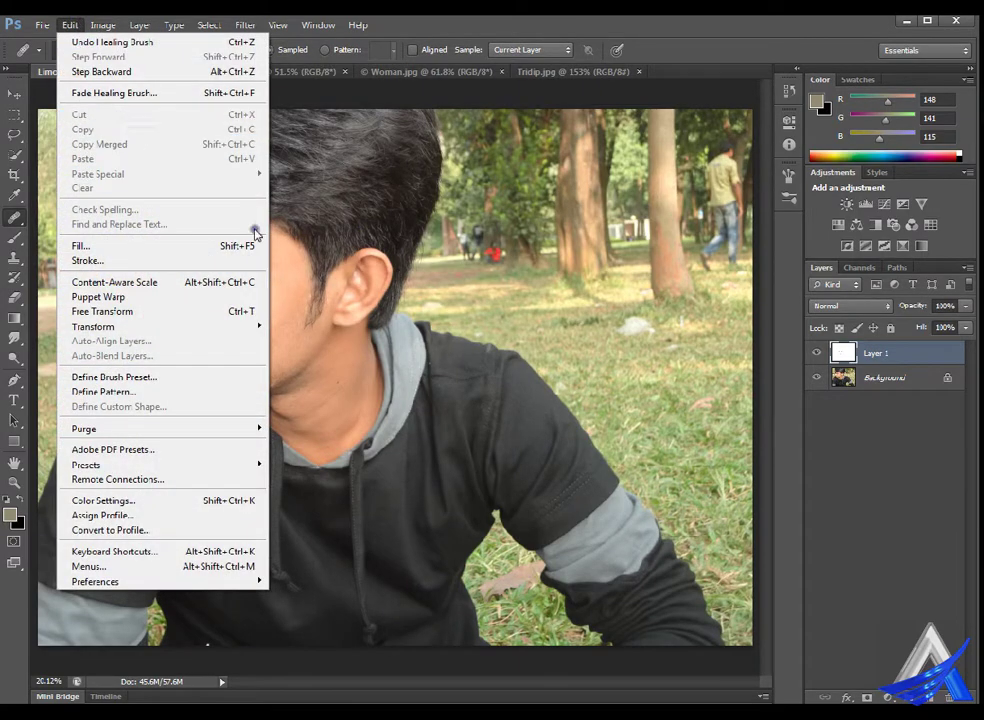
click(500, 327)
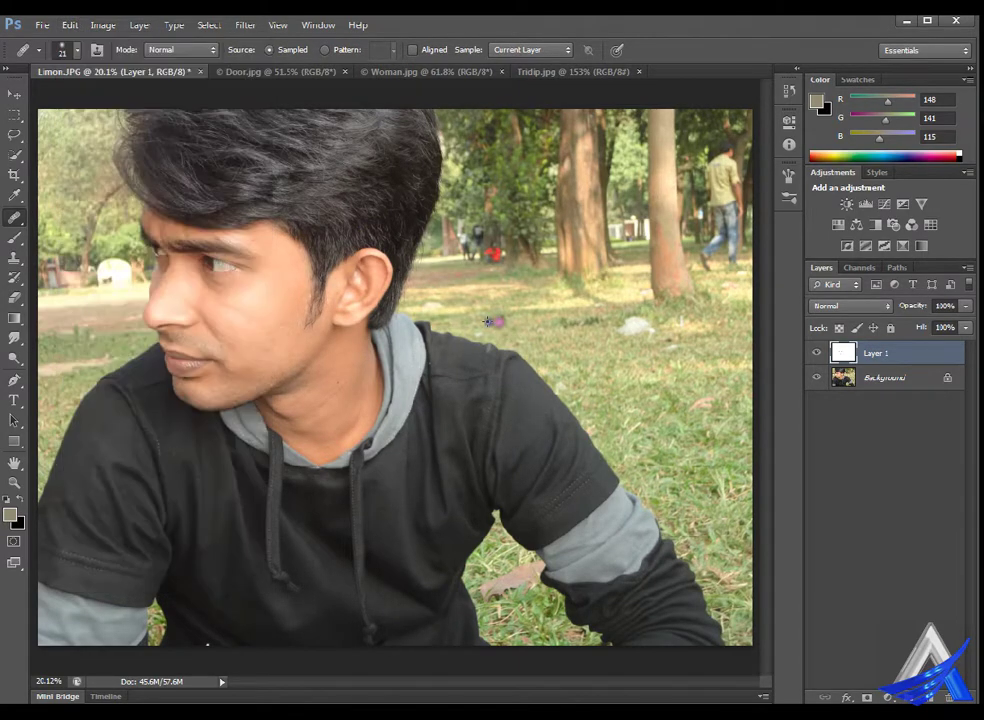
click(886, 386)
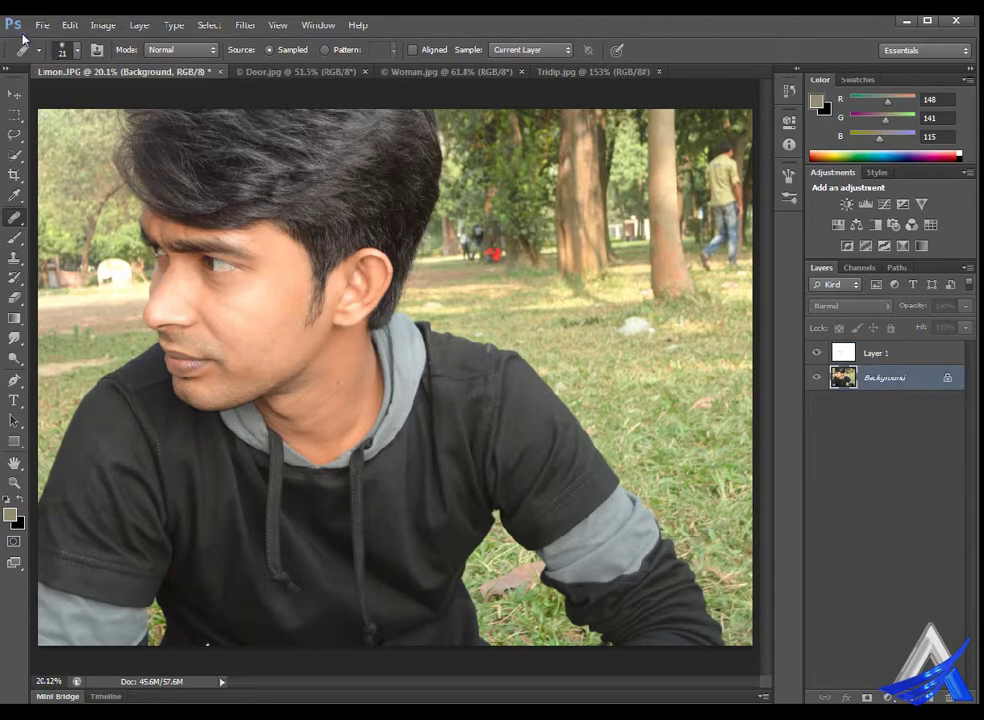
click(71, 25)
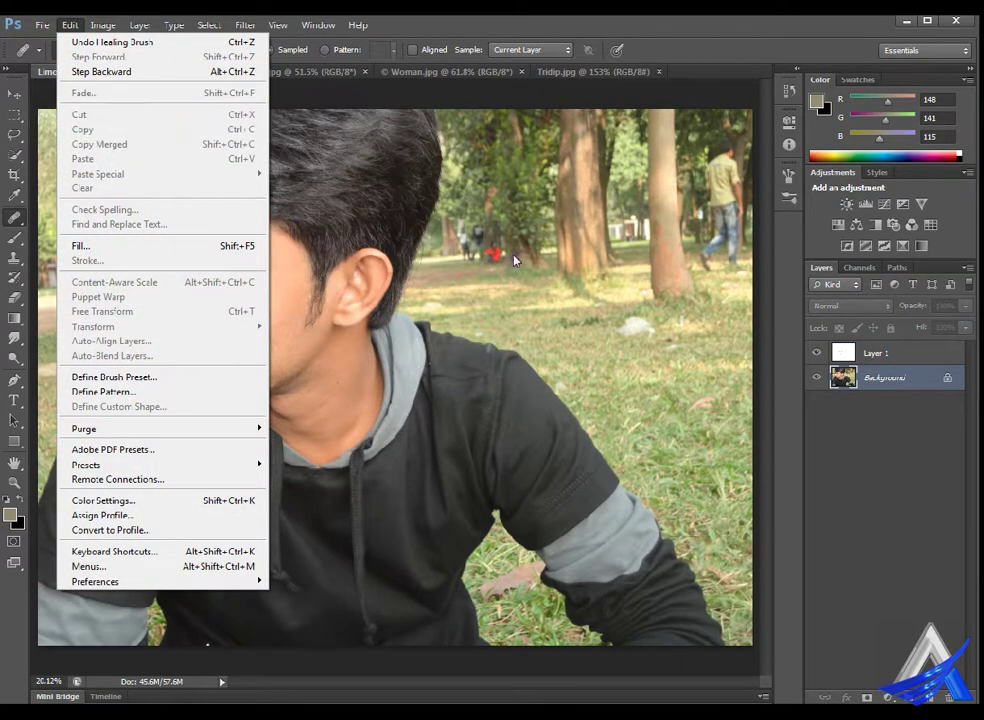
click(393, 196)
click(929, 355)
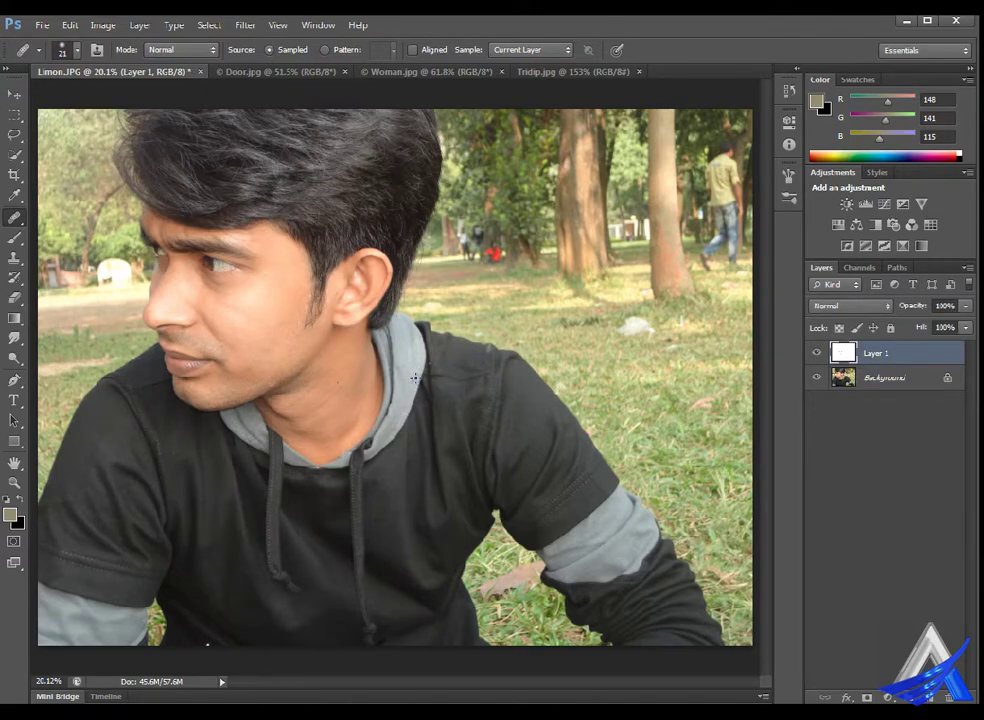
Save the portrait as Limon.psd on the Desktop, accepting Maximize Compatibility
key(ctrl+shift+s)
click(305, 238)
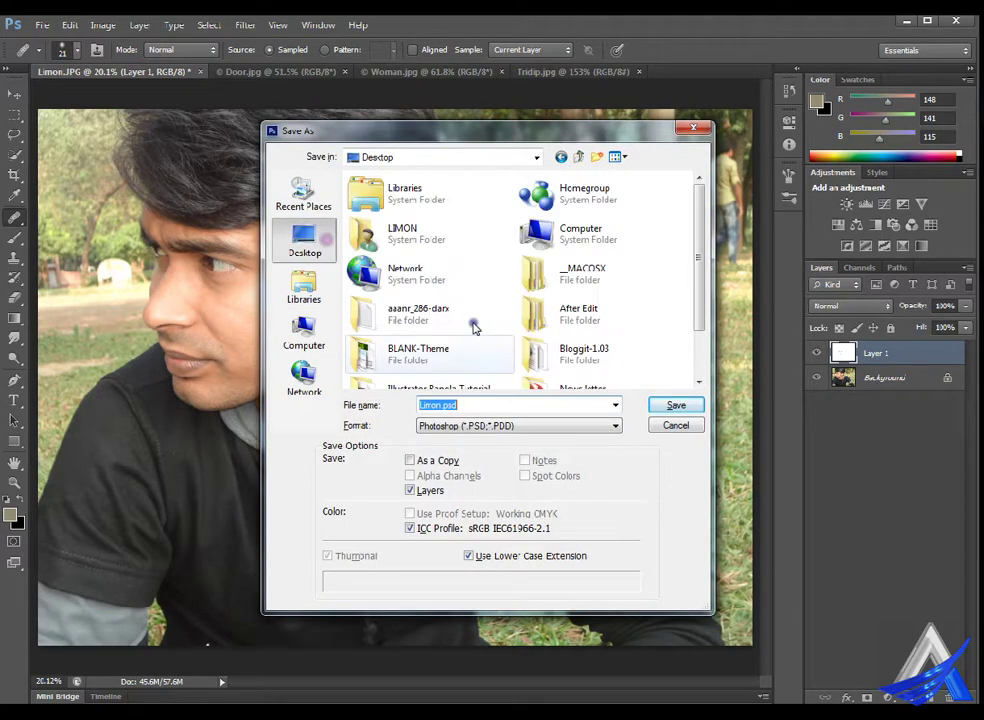
click(676, 405)
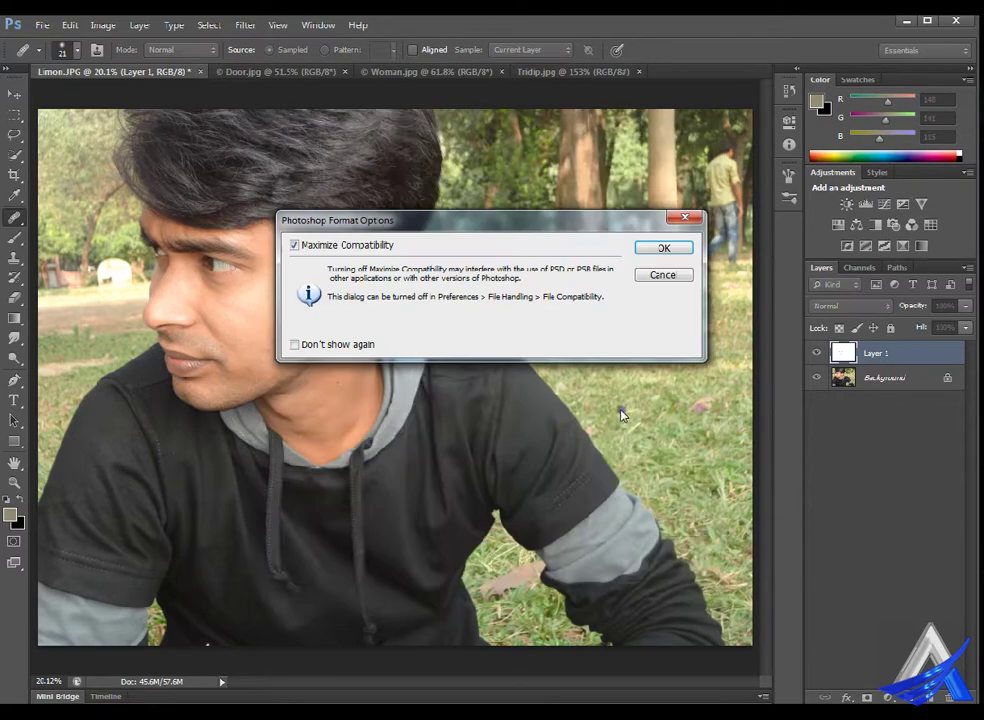
click(688, 249)
click(74, 24)
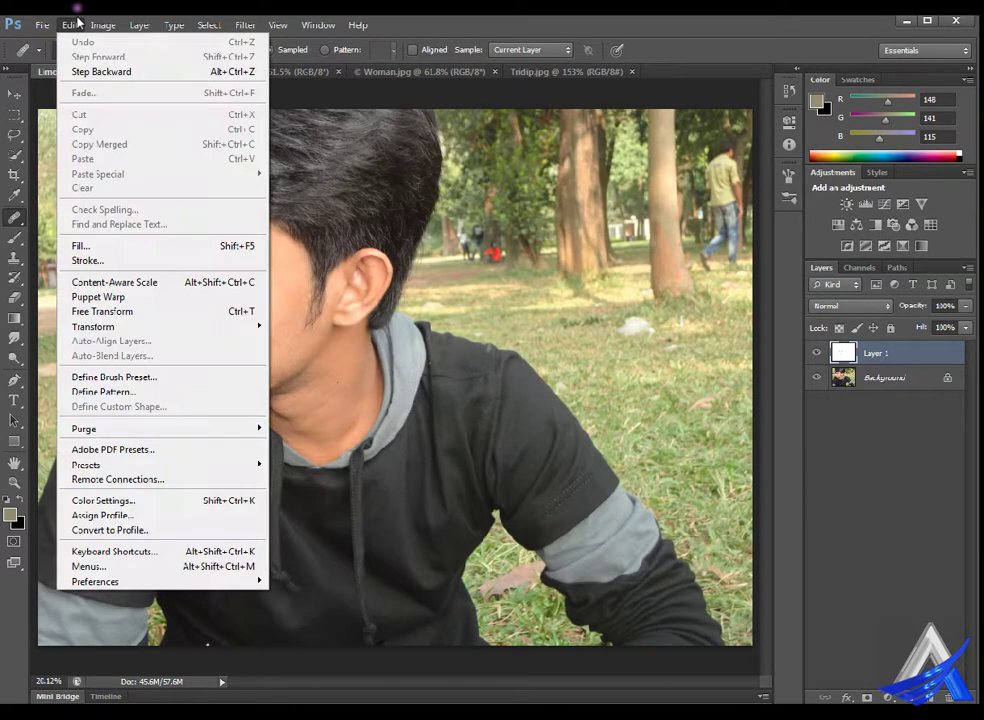
click(285, 240)
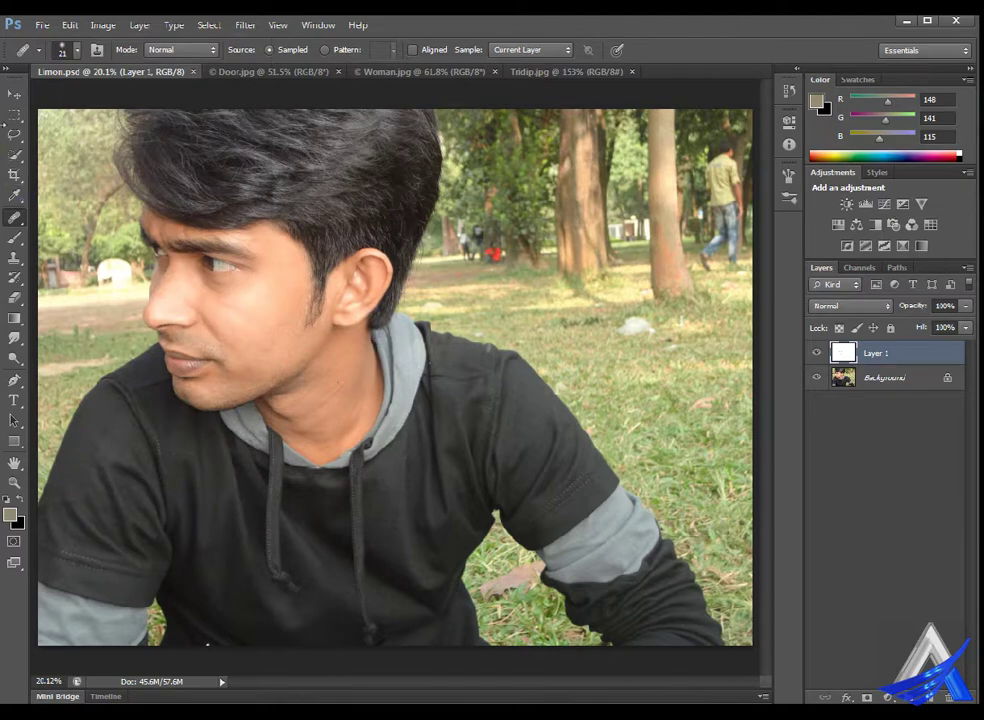
click(14, 93)
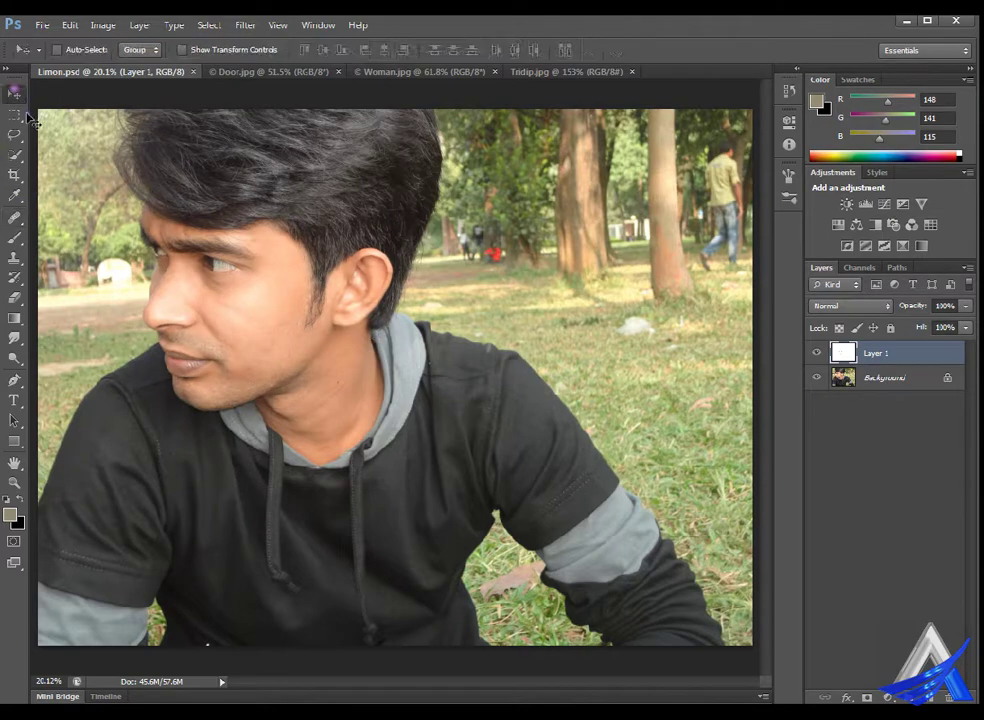
Step back one history state, select the entire canvas and Copy Merged
click(70, 24)
click(112, 71)
click(219, 22)
click(222, 38)
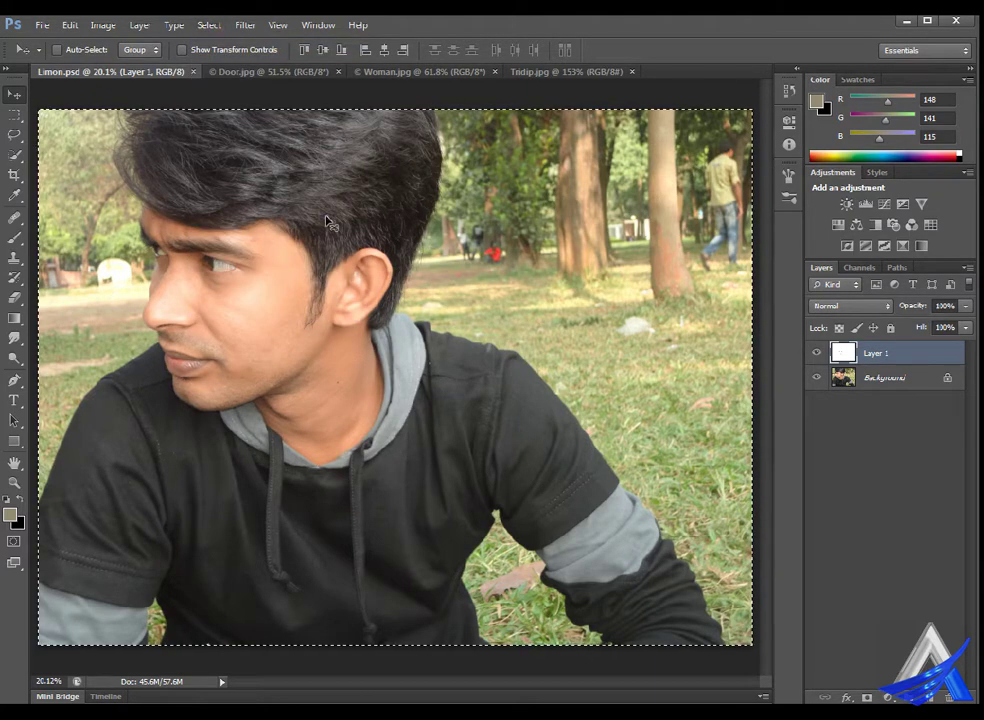
click(68, 24)
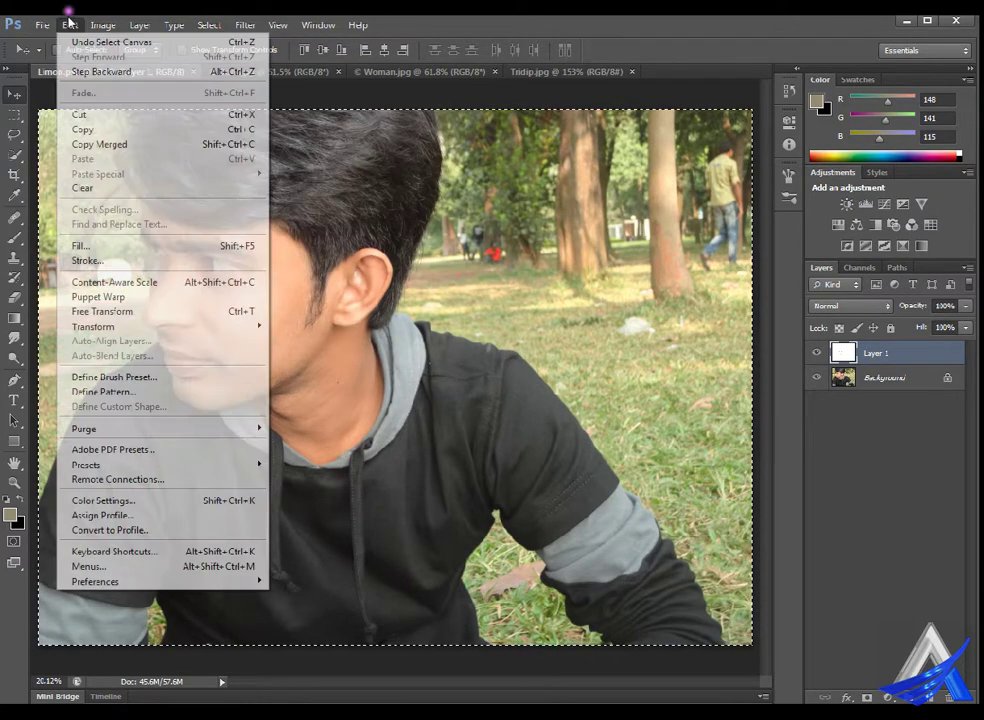
click(127, 140)
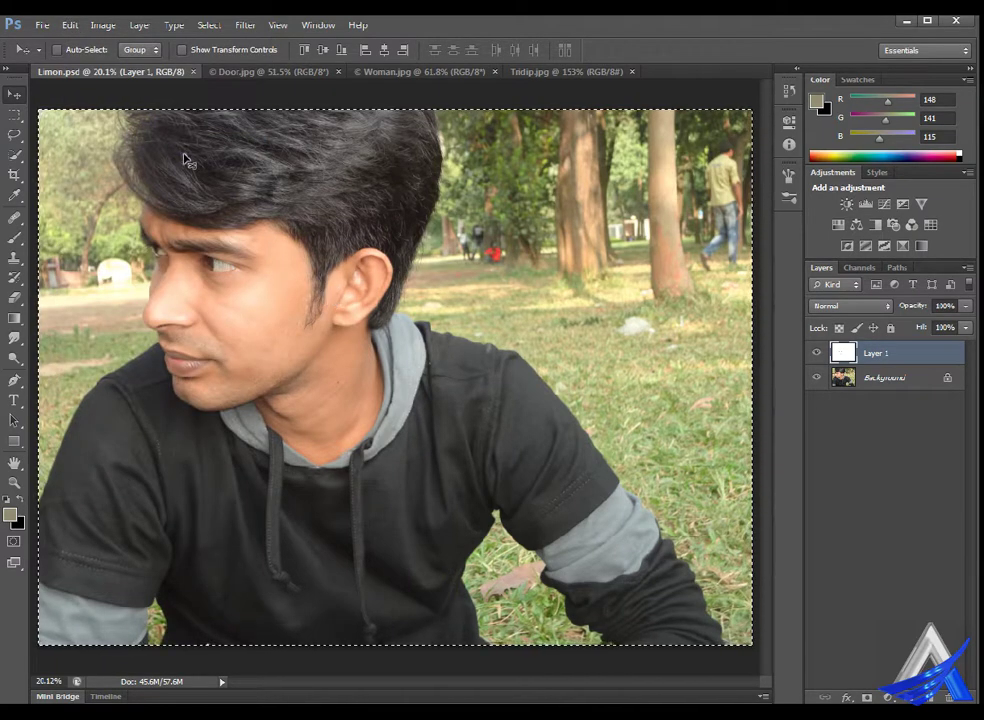
Paste the merged copy as a new Layer 2 above Layer 1
click(68, 24)
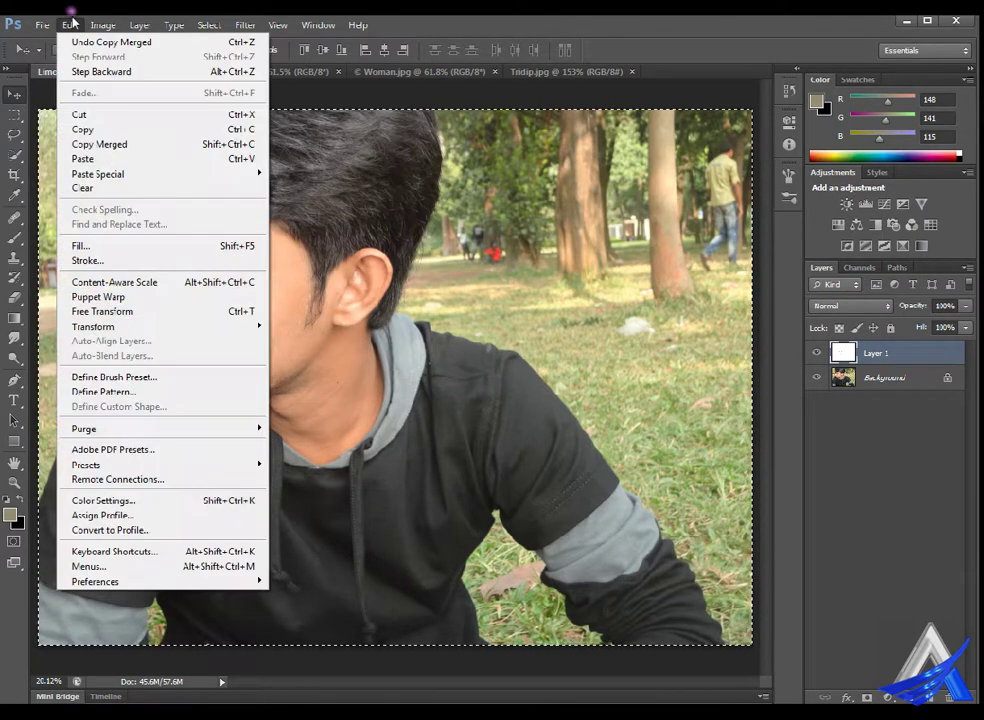
click(127, 158)
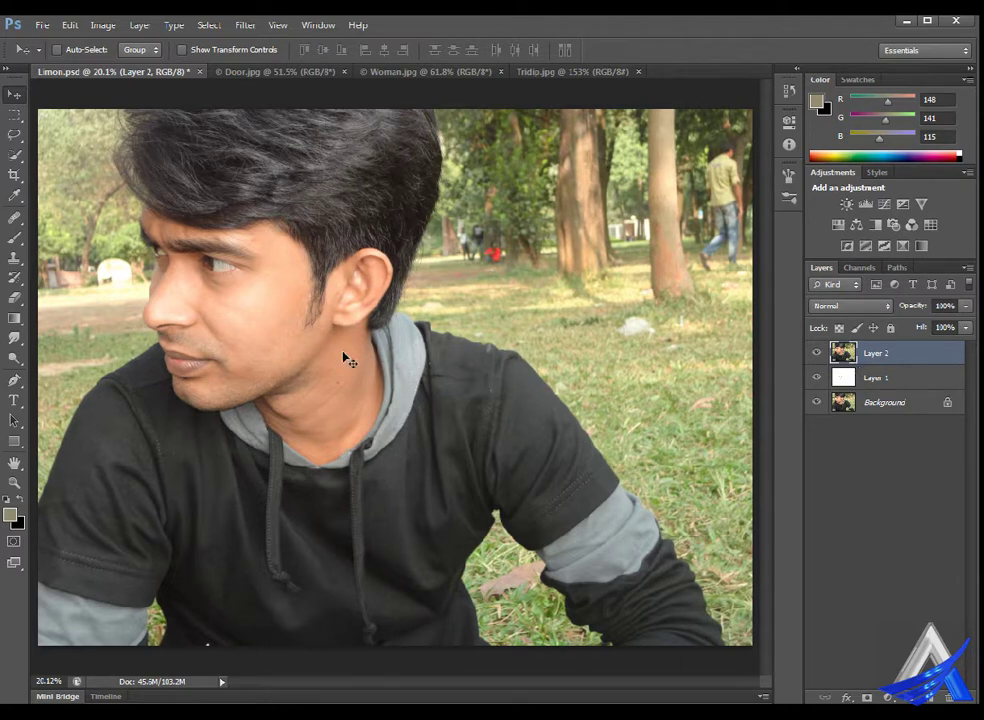
click(245, 25)
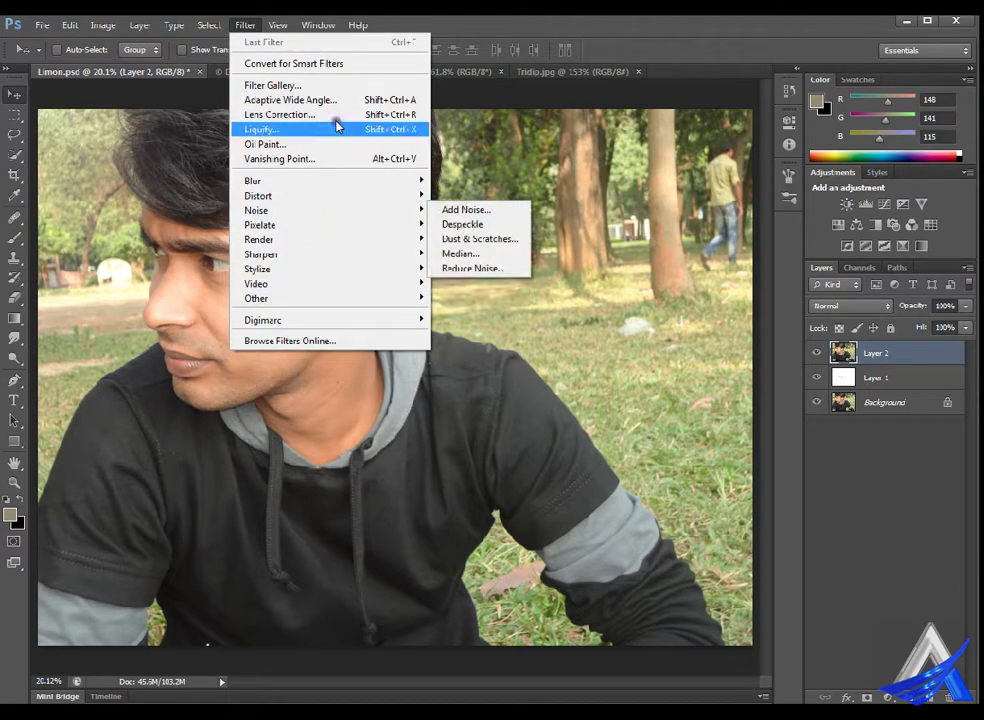
mouse_move(257, 298)
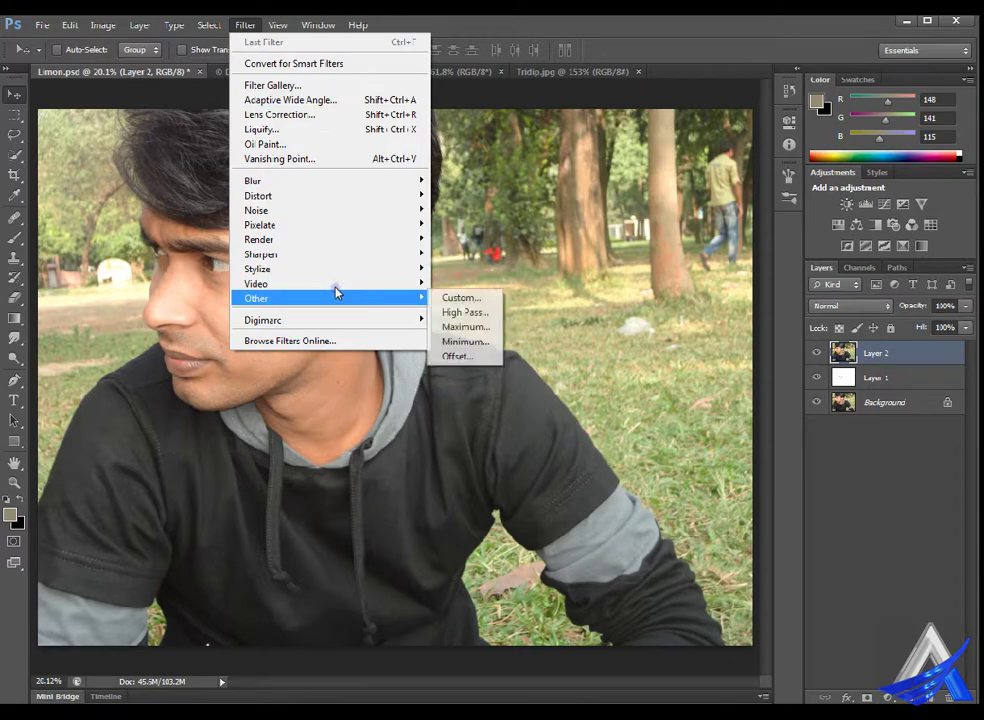
Apply High Pass to Layer 2 with the radius lowered to a small value
click(485, 312)
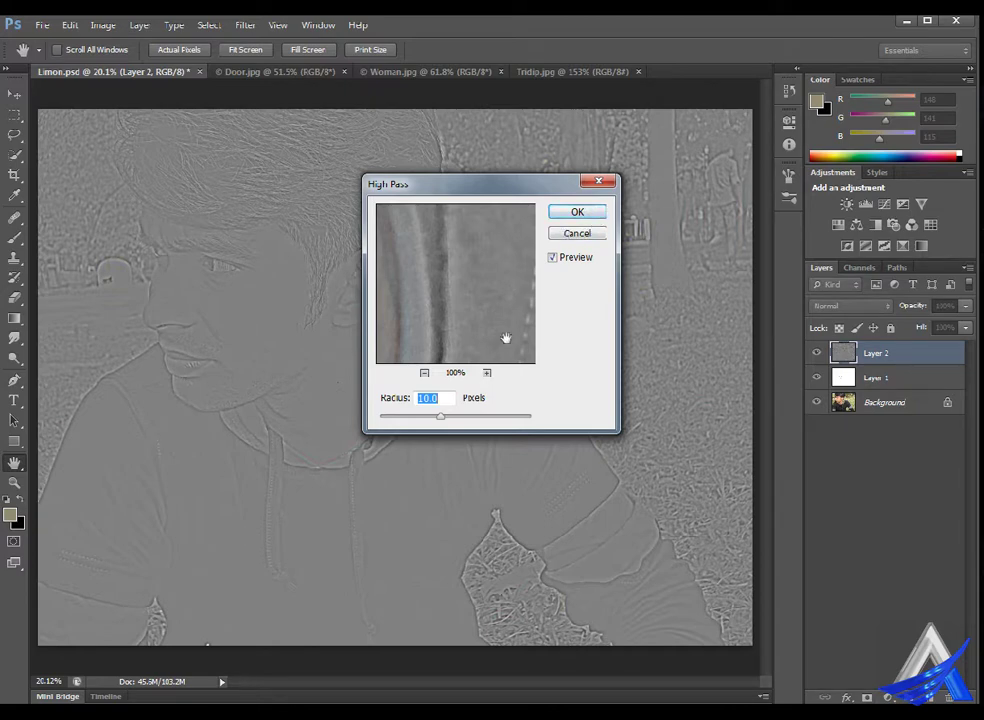
drag(441, 416, 413, 423)
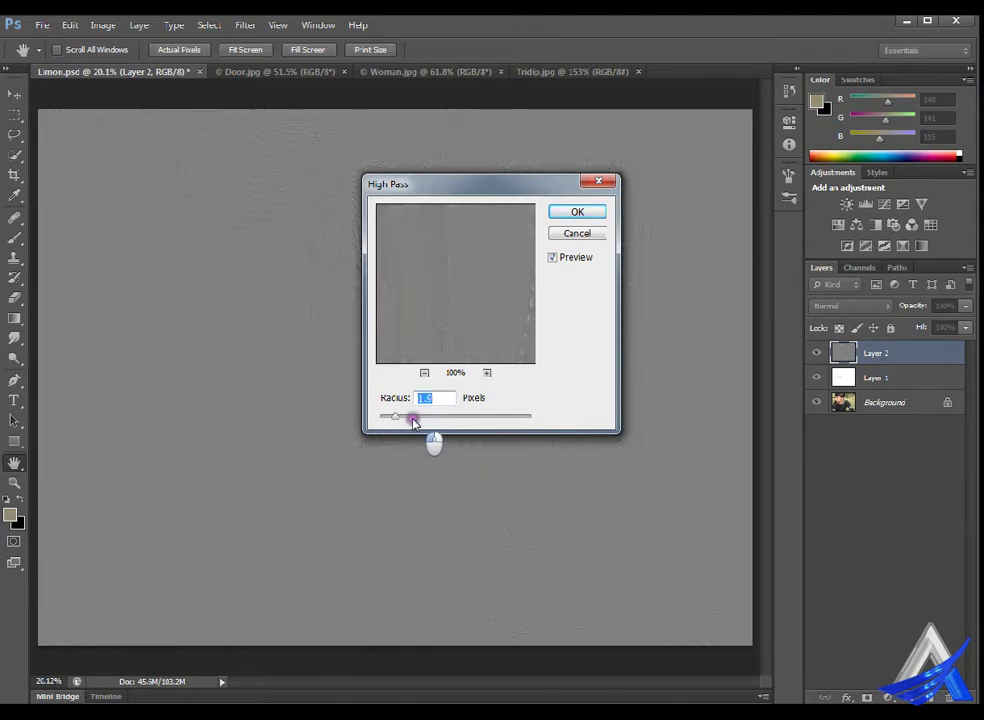
click(594, 211)
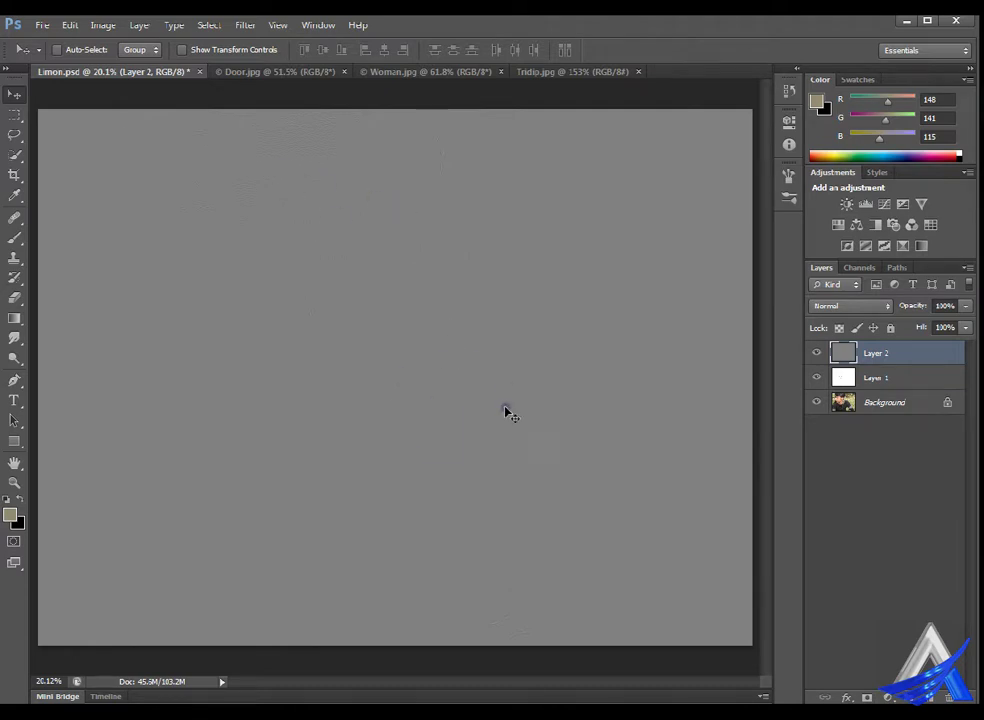
Set Layer 2 to Overlay and toggle upper layers' visibility to compare with the original
click(886, 307)
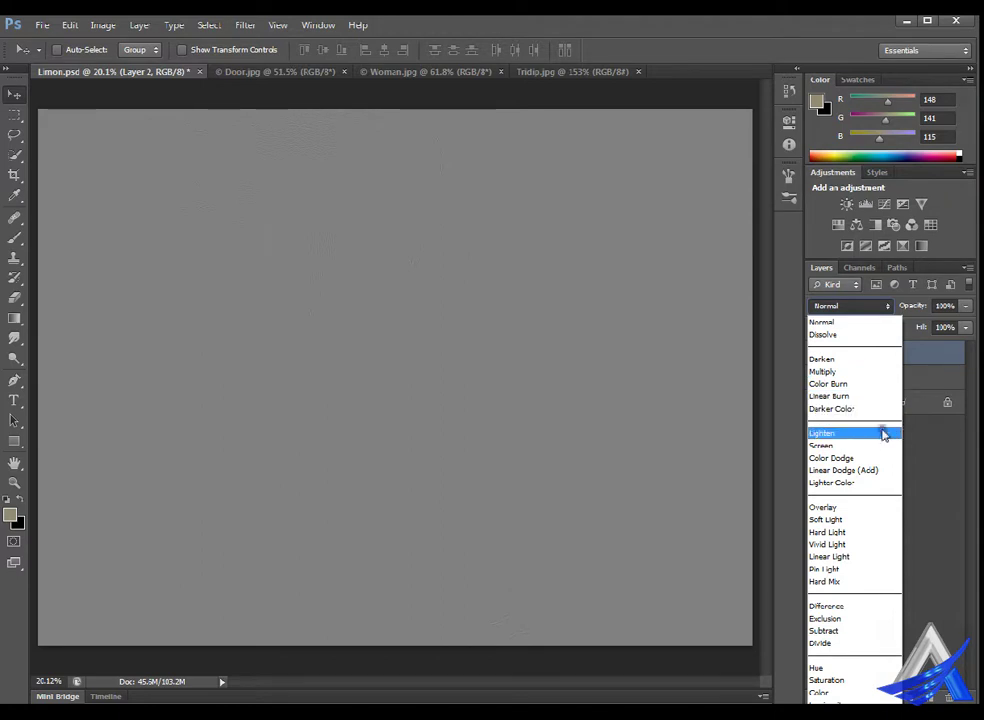
click(874, 507)
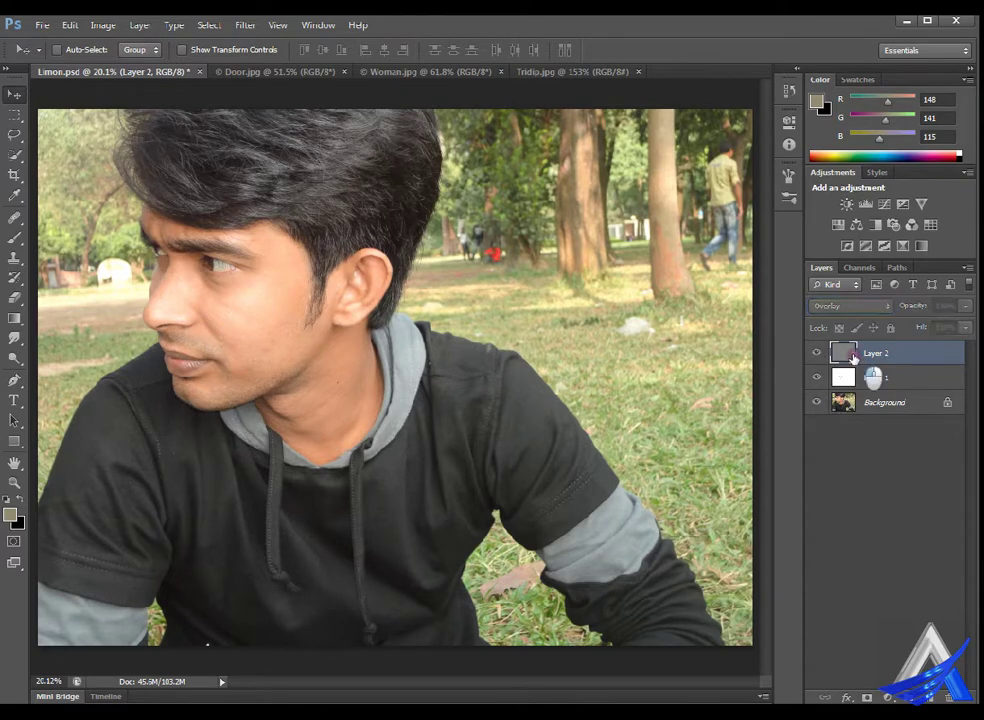
drag(816, 378, 816, 353)
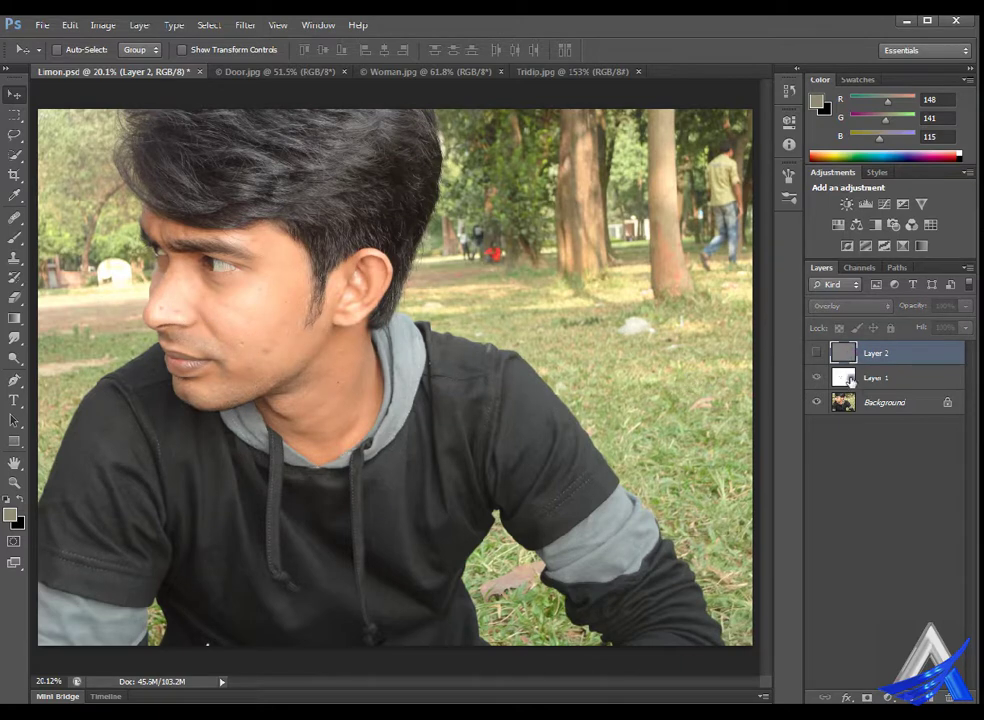
drag(816, 377, 816, 353)
click(851, 354)
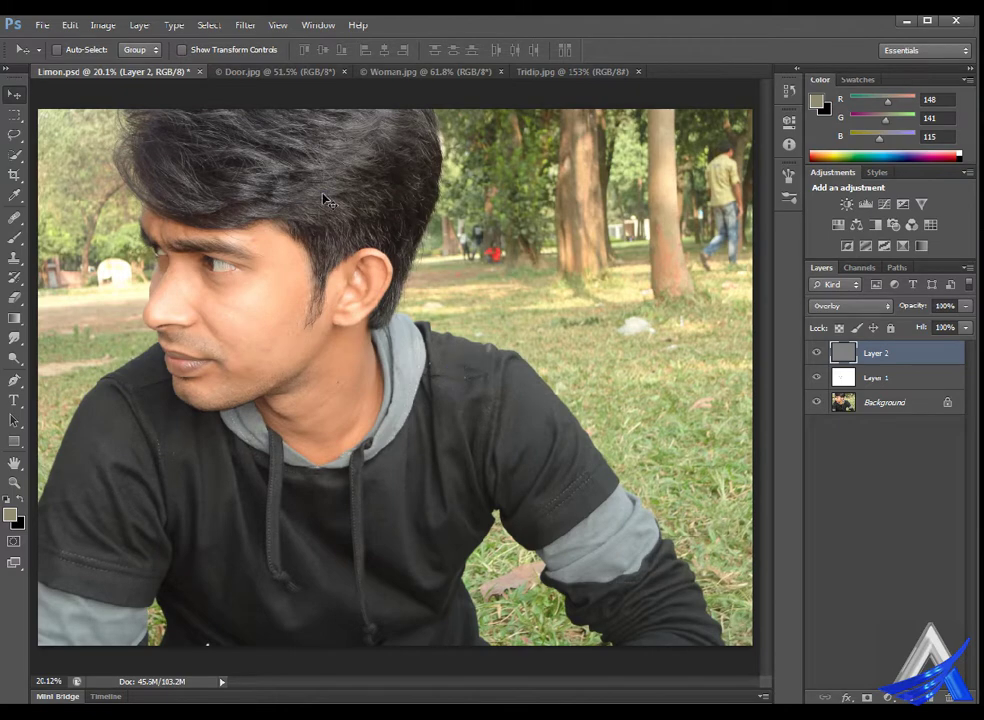
click(103, 24)
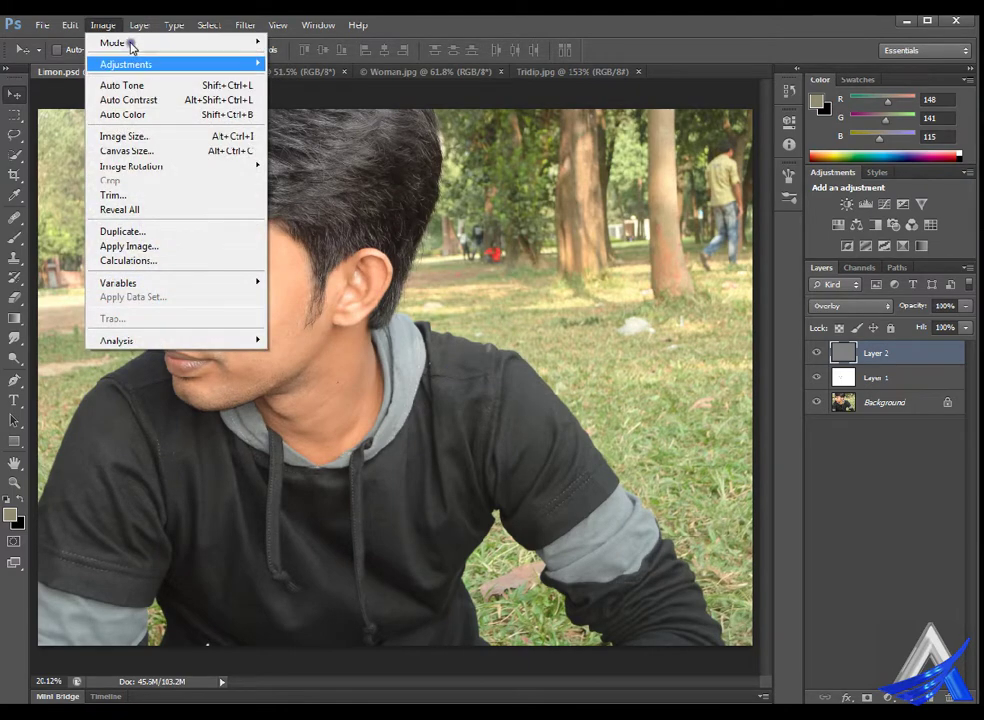
Invert Layer 2, add a black layer mask, and paint on it near the nose
mouse_move(126, 64)
click(366, 239)
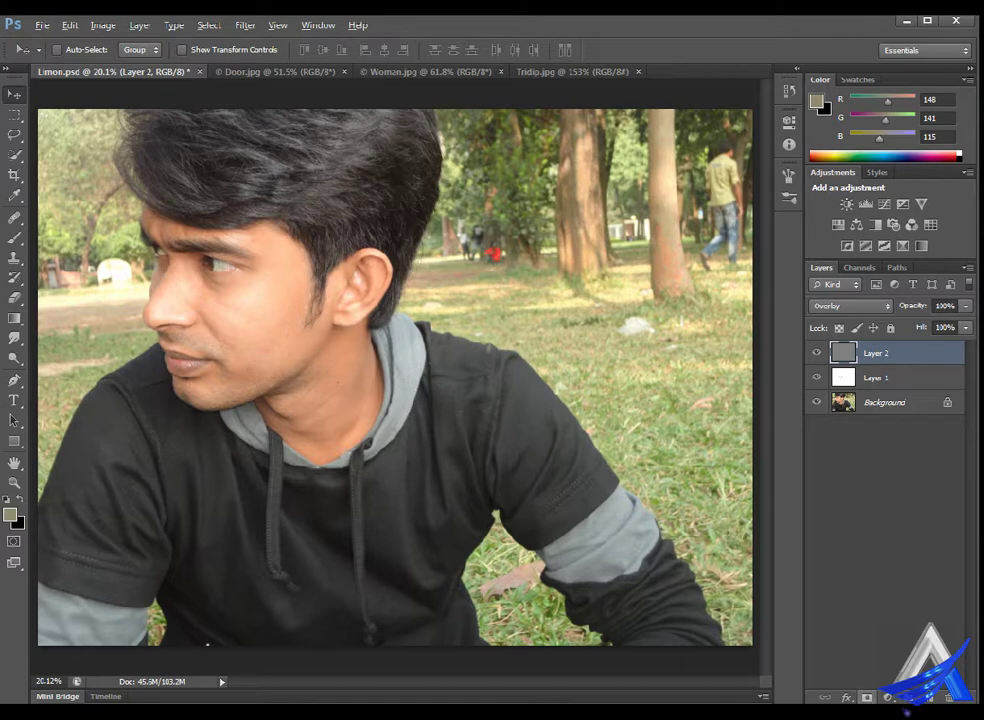
click(866, 697)
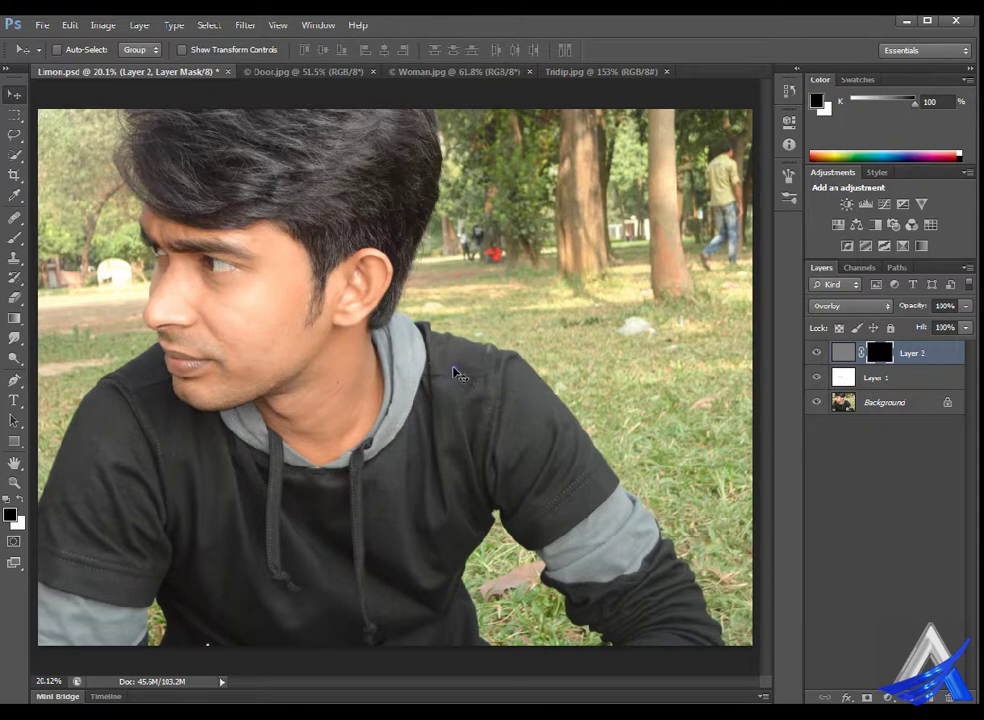
key(b)
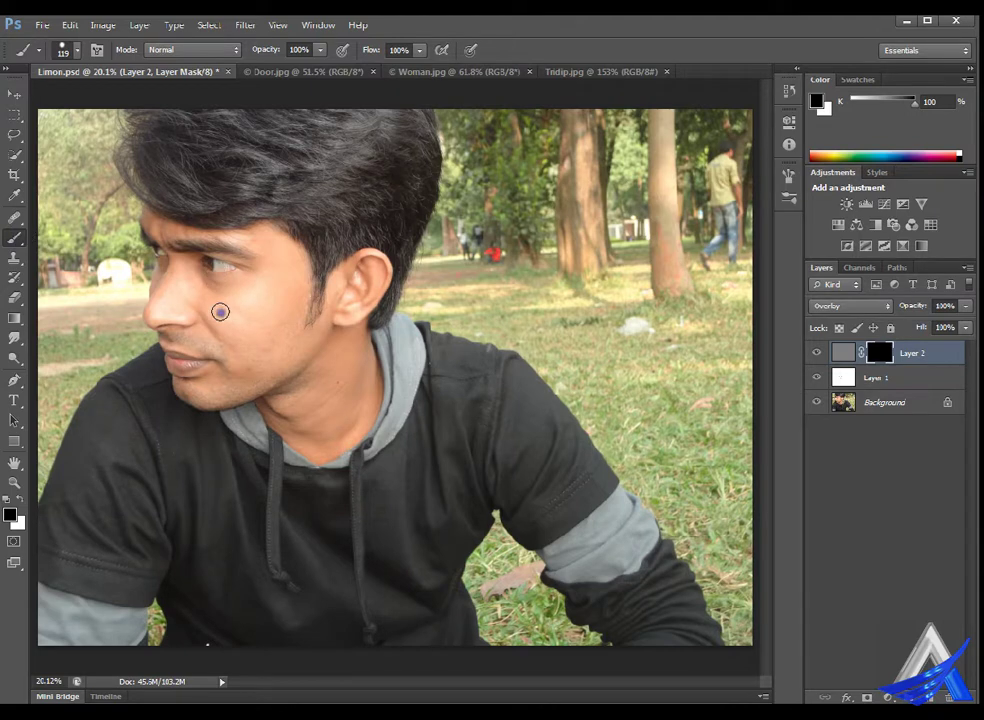
mouse_move(160, 303)
mouse_down()
mouse_move(182, 301)
mouse_move(169, 299)
mouse_move(191, 277)
mouse_move(211, 285)
mouse_move(168, 307)
mouse_move(237, 303)
mouse_up()
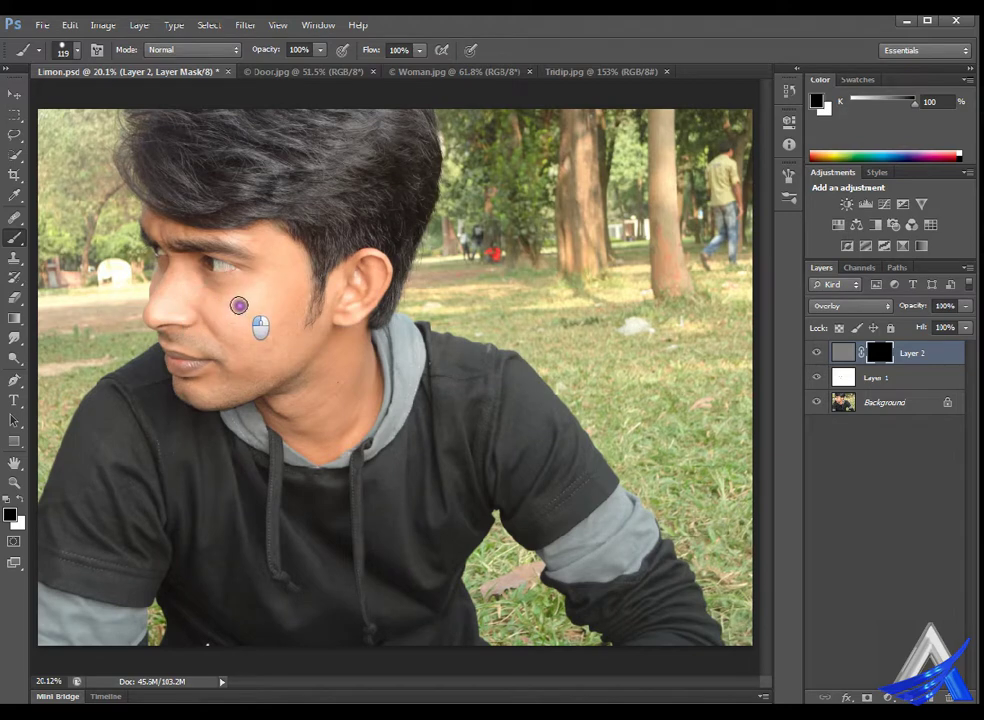
Set brush hardness to 0% and paint the mask across the man's cheek
click(79, 46)
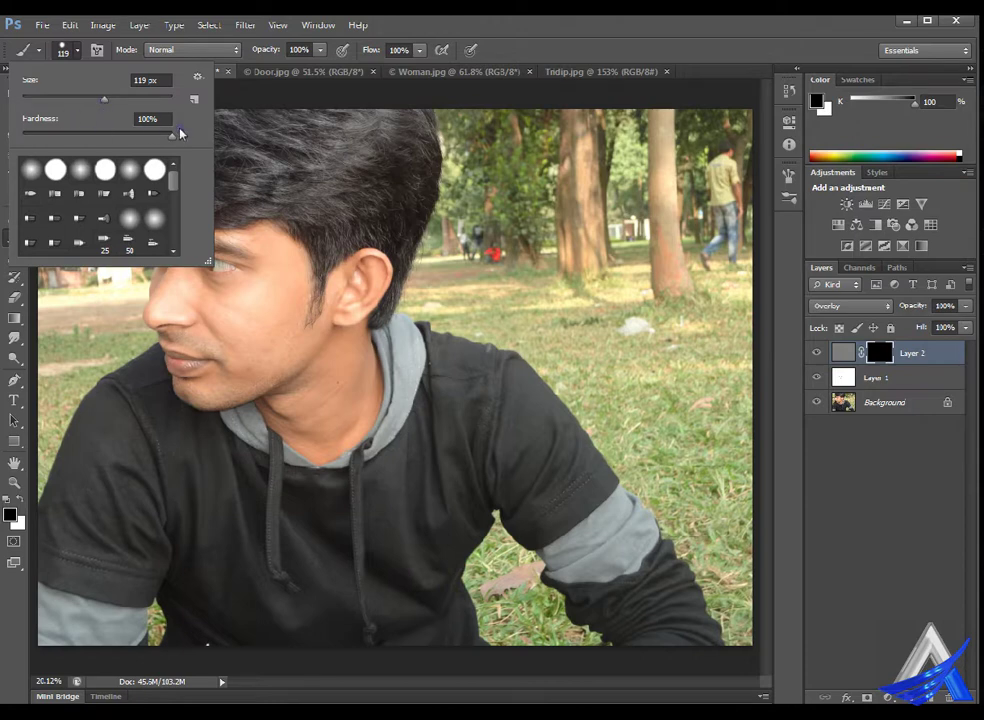
drag(180, 133, 43, 133)
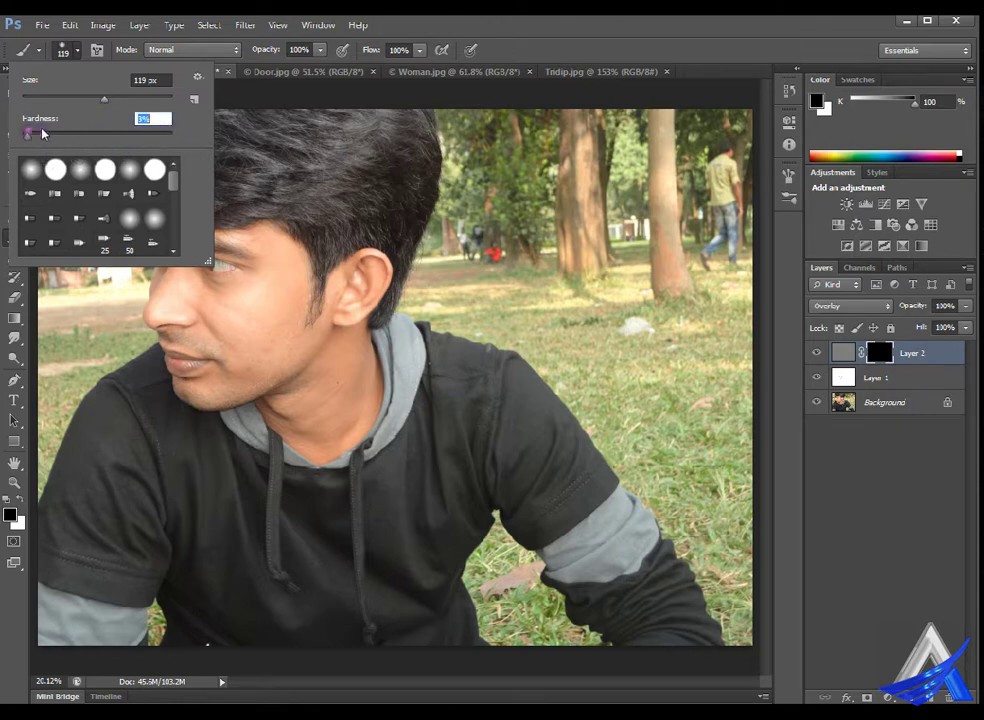
key(Return)
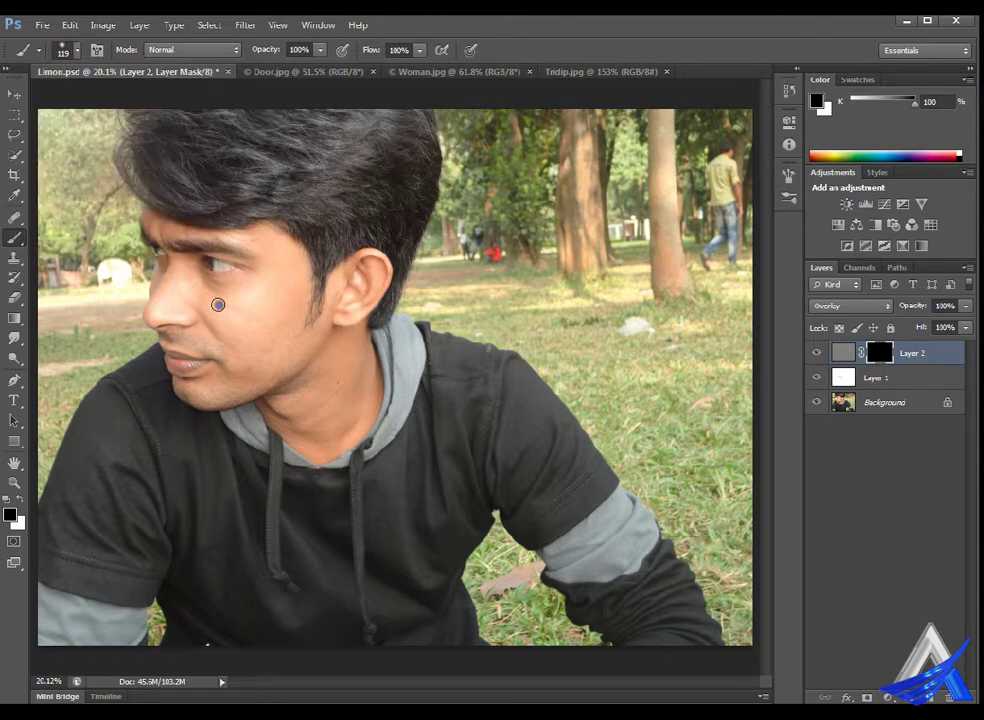
mouse_move(170, 293)
mouse_down()
mouse_move(187, 302)
mouse_move(296, 301)
mouse_move(290, 354)
mouse_move(283, 259)
mouse_move(268, 285)
mouse_move(191, 293)
mouse_move(266, 325)
mouse_move(274, 316)
mouse_up()
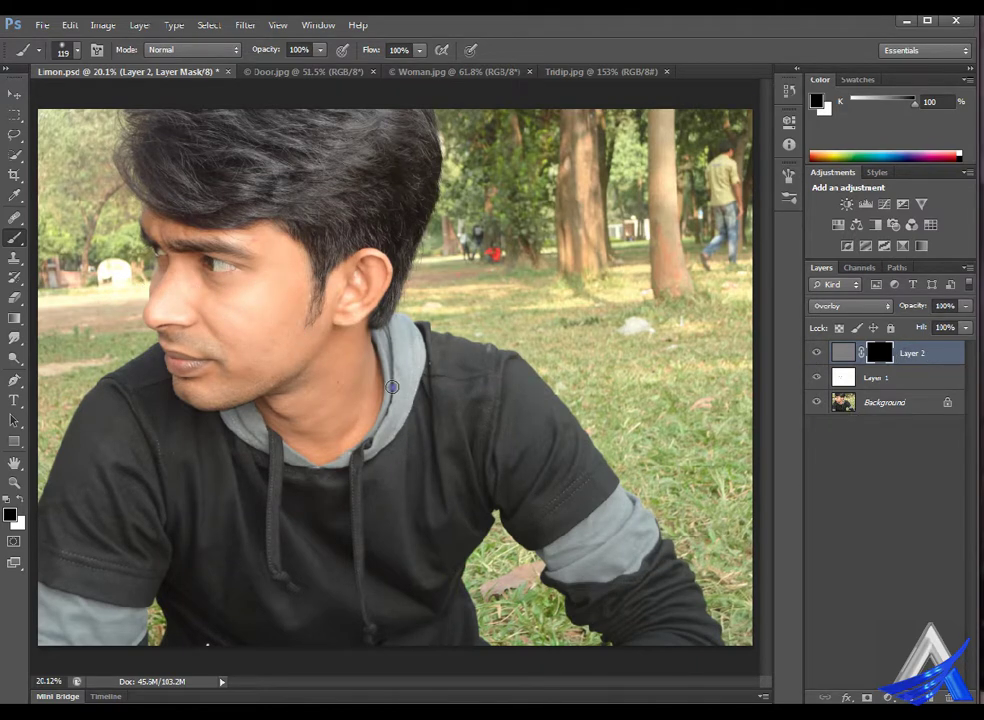
click(224, 329)
drag(130, 305, 285, 301)
Try the Healing Brush and Clone Stamp tools, then switch to the Door.jpg document
click(16, 217)
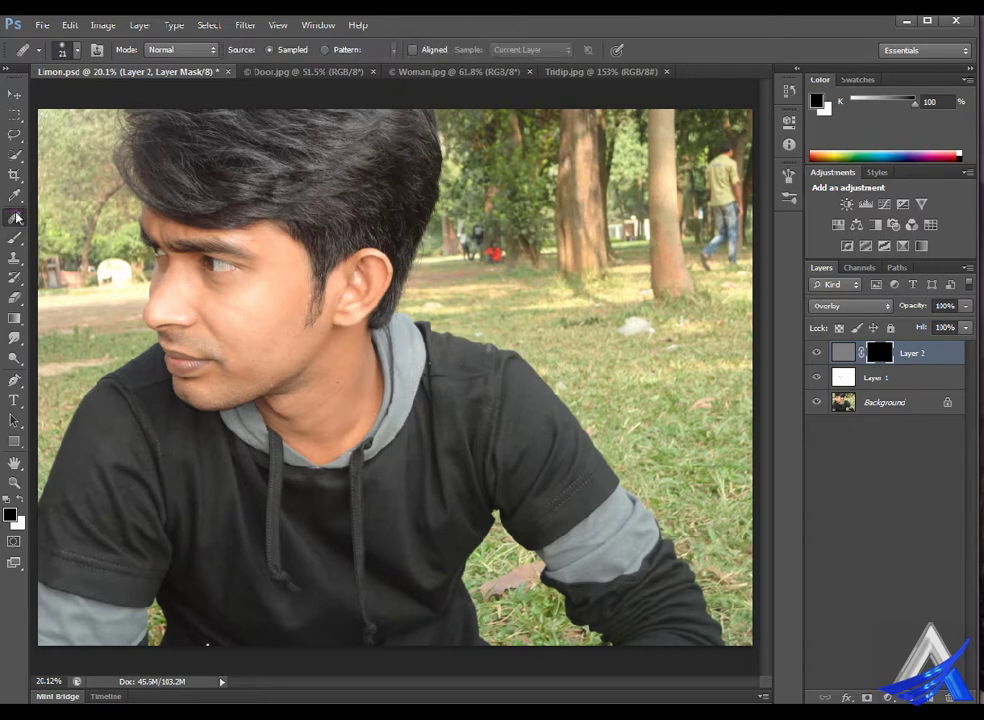
right_click(16, 217)
click(76, 232)
right_click(11, 216)
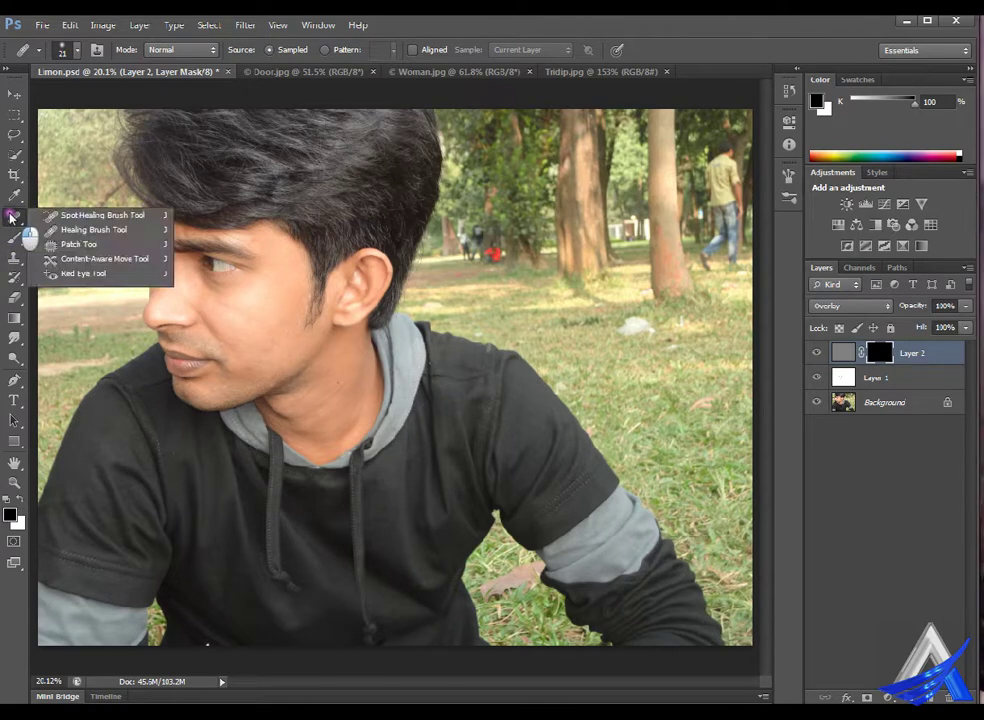
click(12, 258)
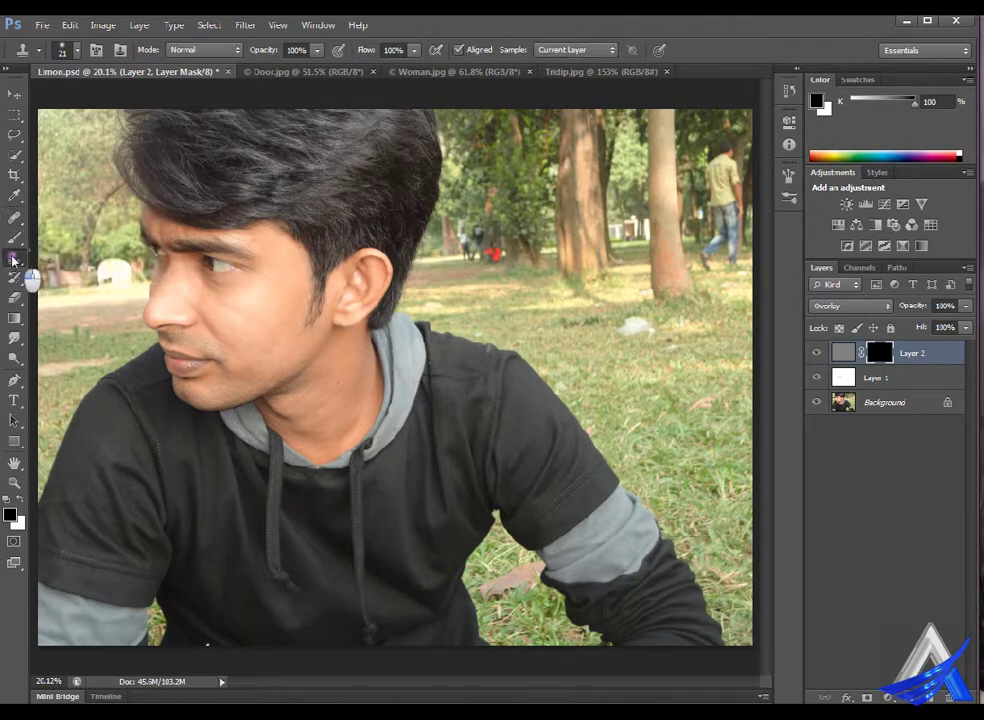
right_click(13, 256)
click(80, 255)
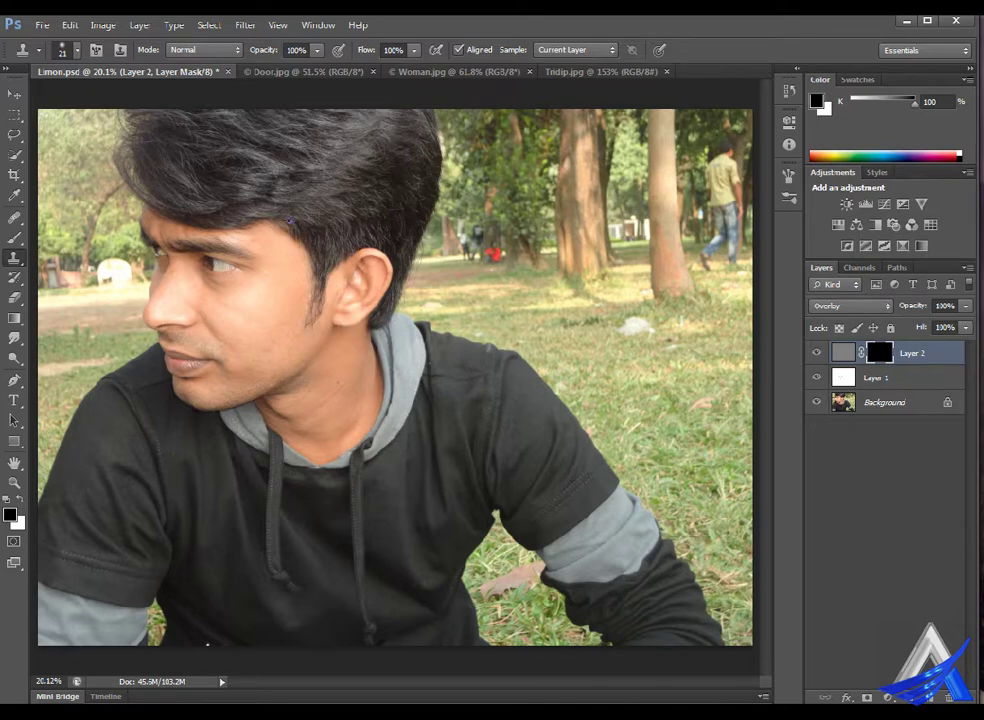
click(300, 71)
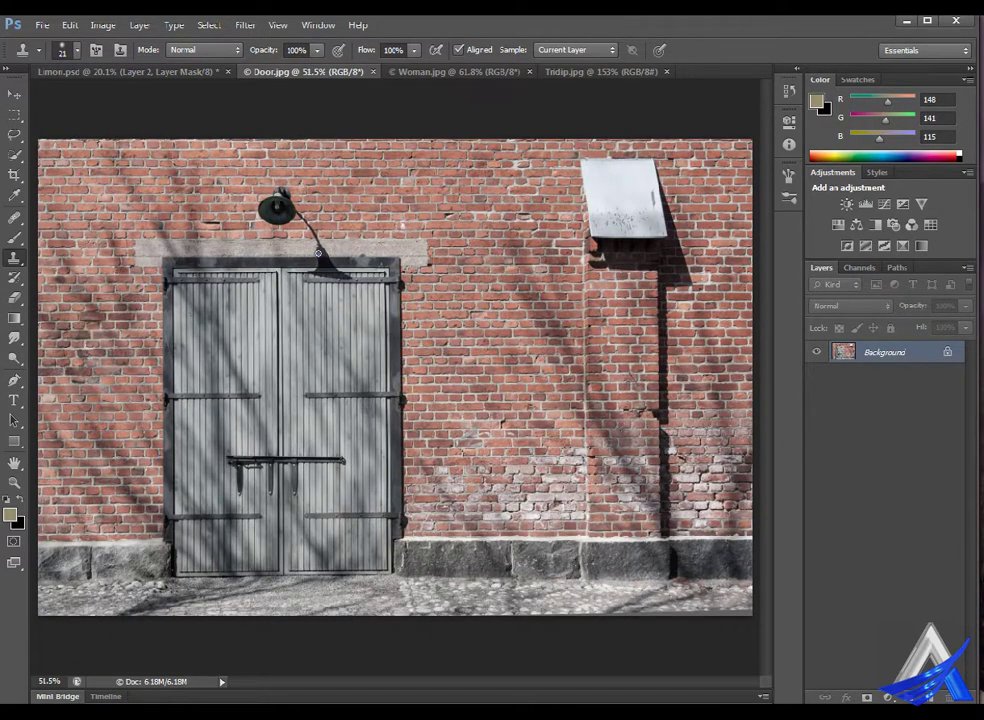
Choose the Patch Tool and check its patch mode options
click(15, 219)
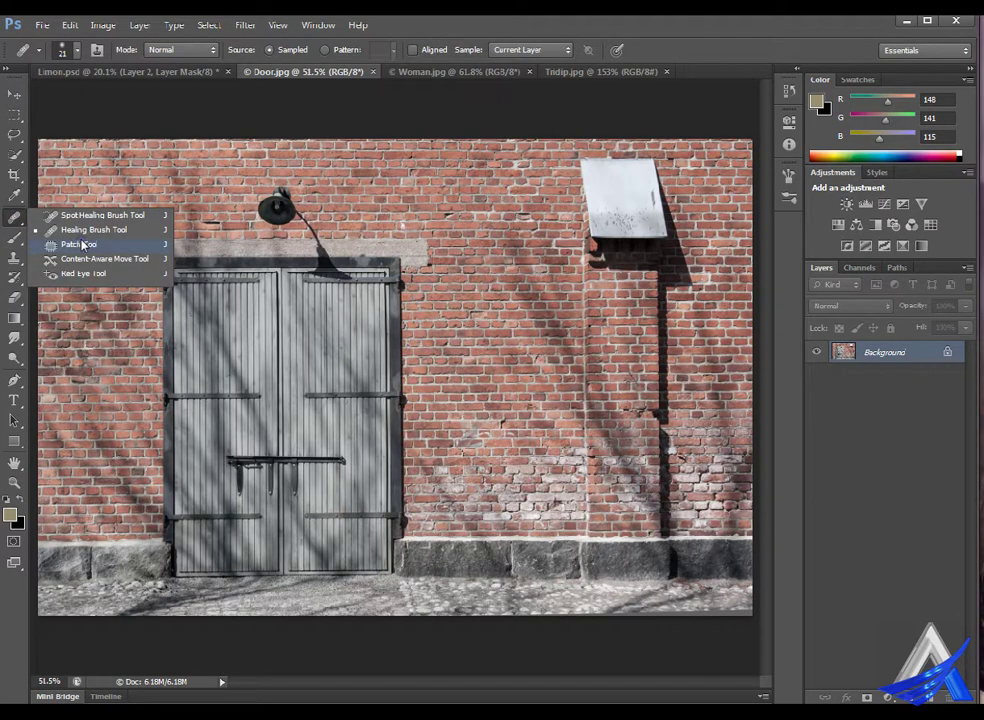
click(80, 244)
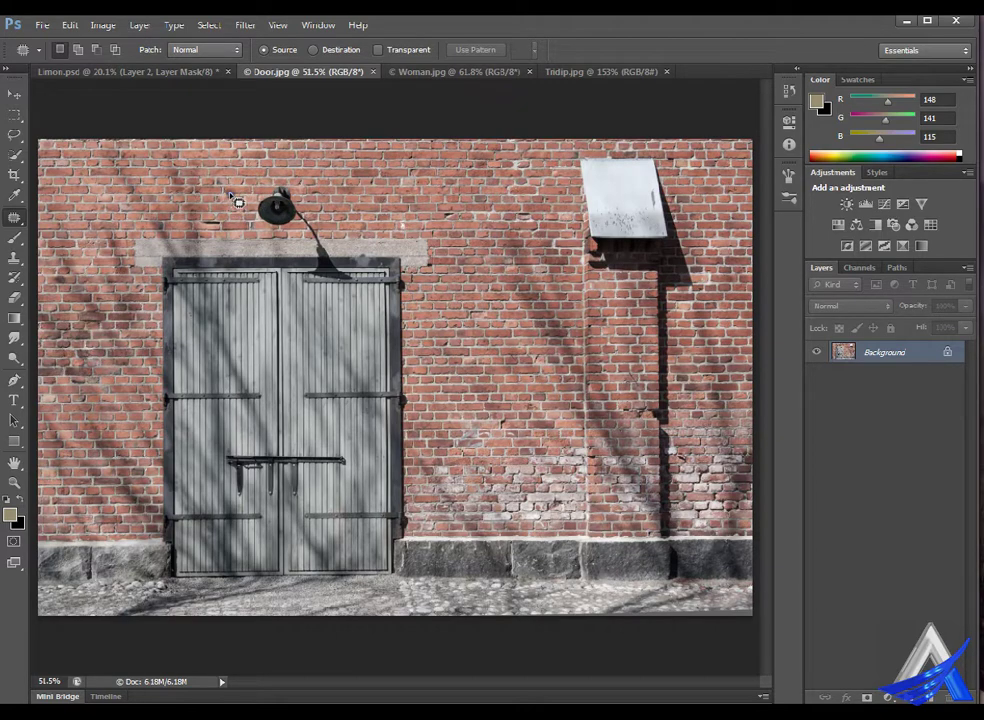
click(237, 49)
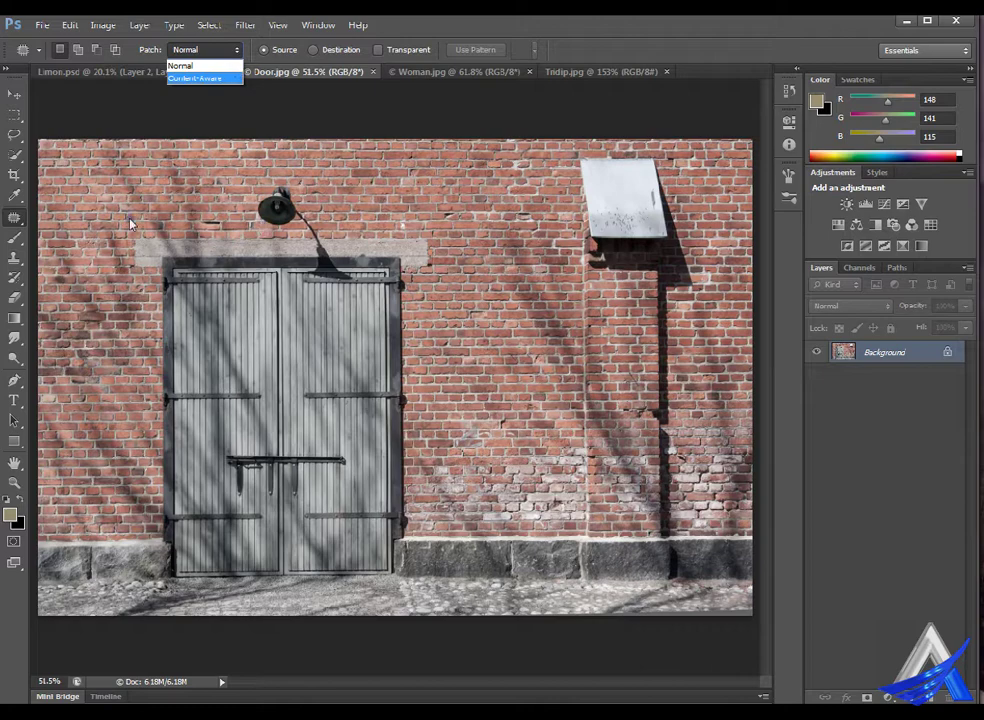
click(33, 130)
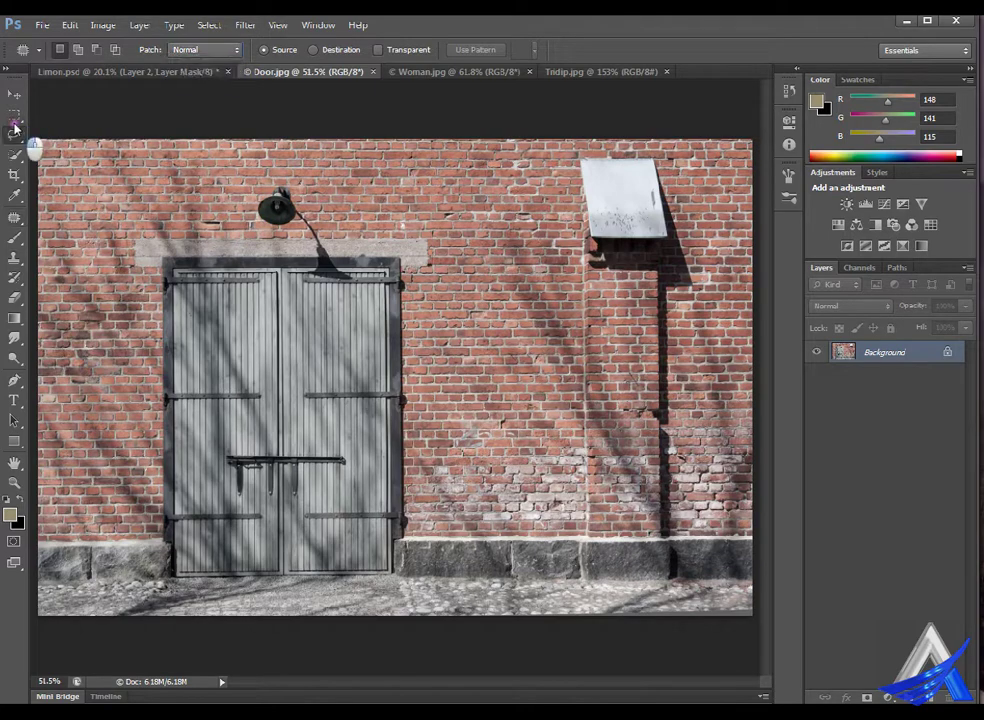
With the Lasso as a new selection, trace around the wall lamp and its arm
click(21, 128)
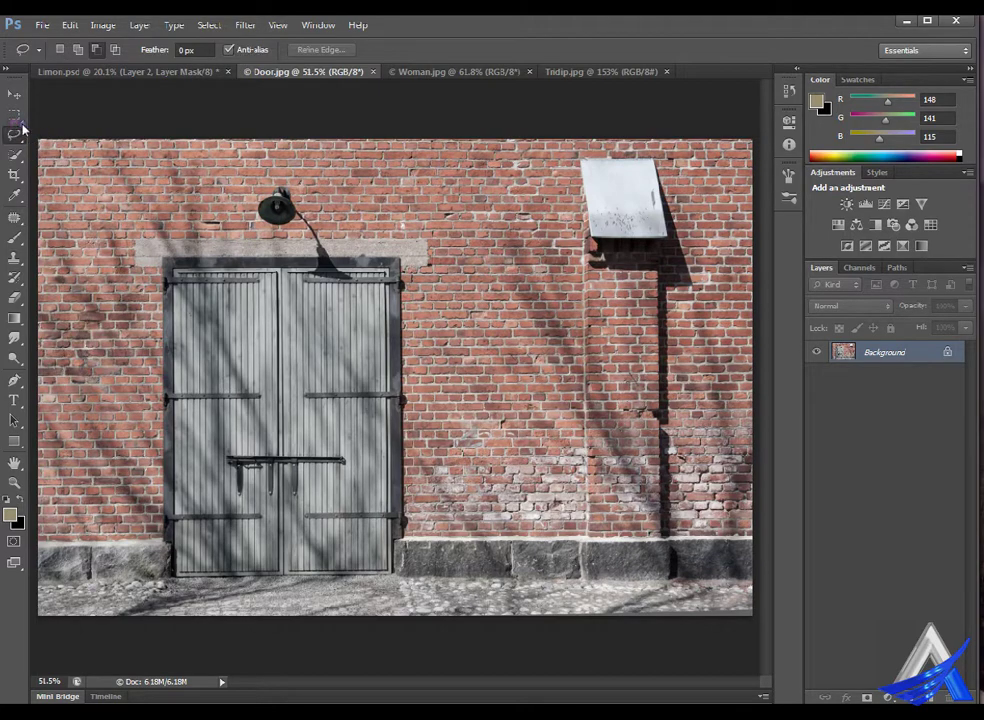
click(59, 48)
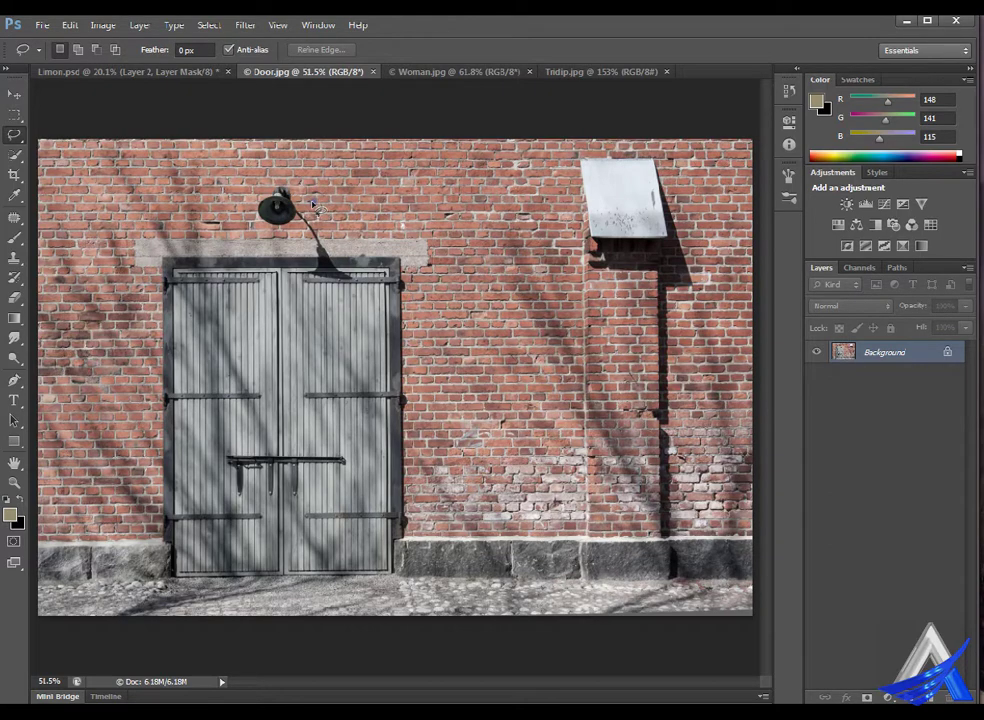
mouse_move(312, 205)
mouse_down()
mouse_move(300, 180)
mouse_move(258, 207)
mouse_up()
mouse_move(258, 207)
mouse_down()
mouse_move(313, 222)
mouse_move(328, 246)
mouse_move(320, 268)
mouse_up()
mouse_move(320, 268)
mouse_down()
mouse_move(365, 286)
mouse_move(334, 211)
mouse_move(316, 203)
mouse_up()
Close the lamp outline, fill it with Content-Aware, and deselect
drag(308, 193, 262, 228)
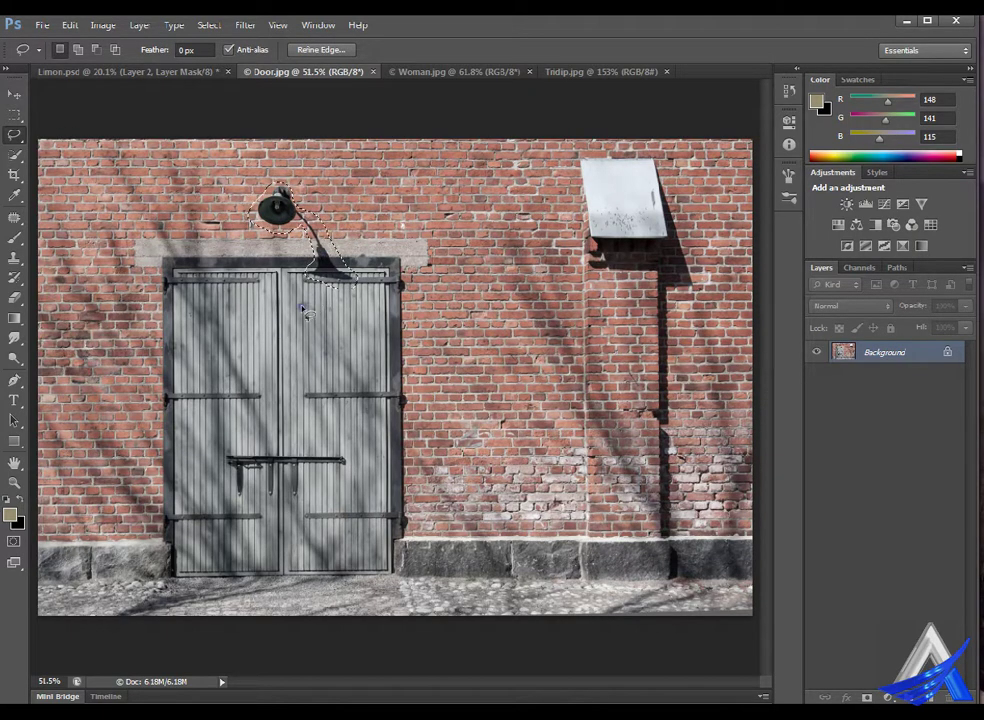
click(69, 25)
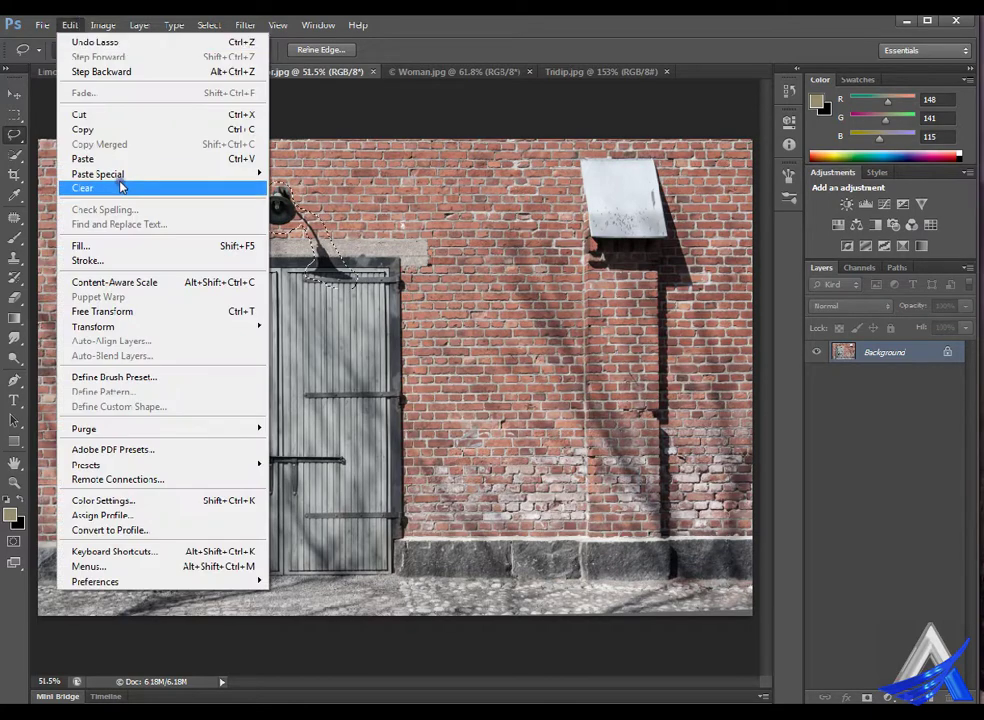
click(125, 246)
click(520, 245)
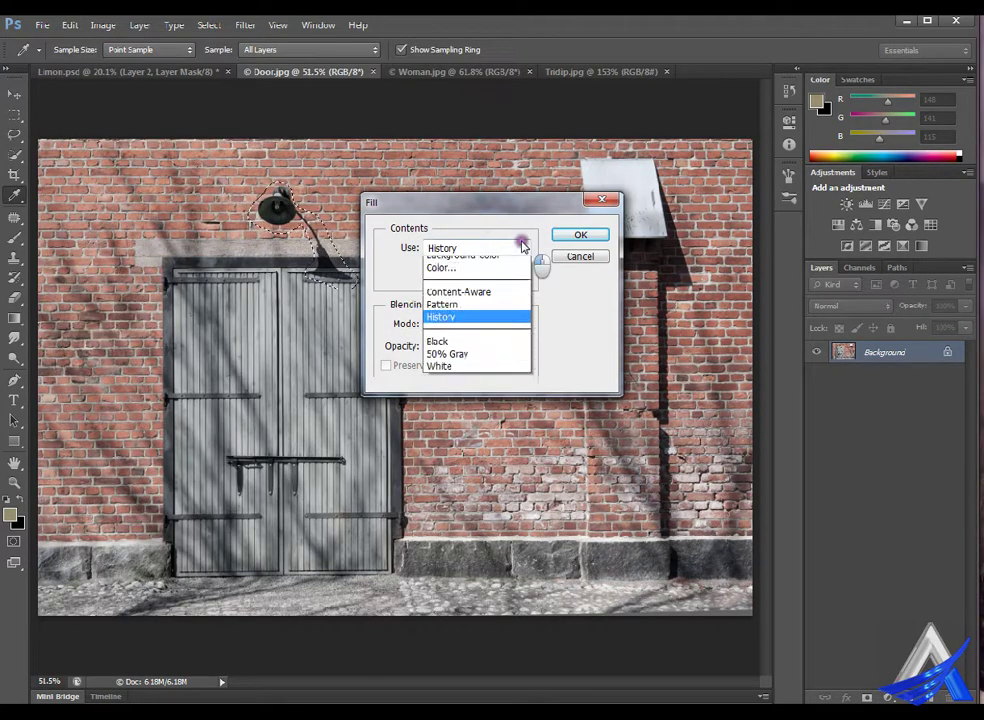
click(513, 312)
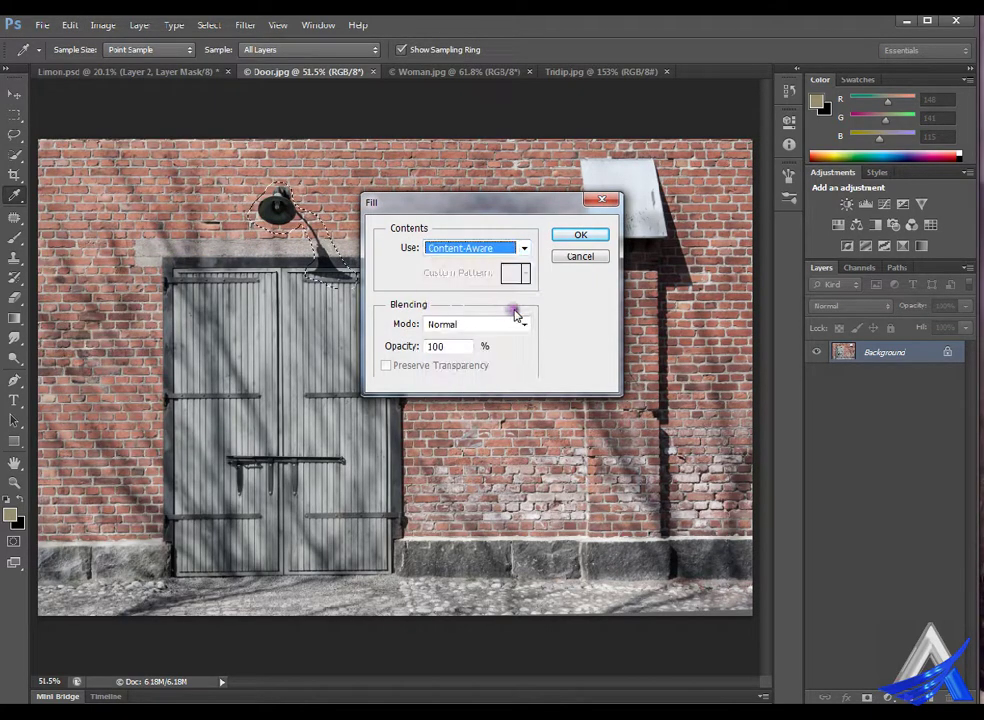
click(580, 234)
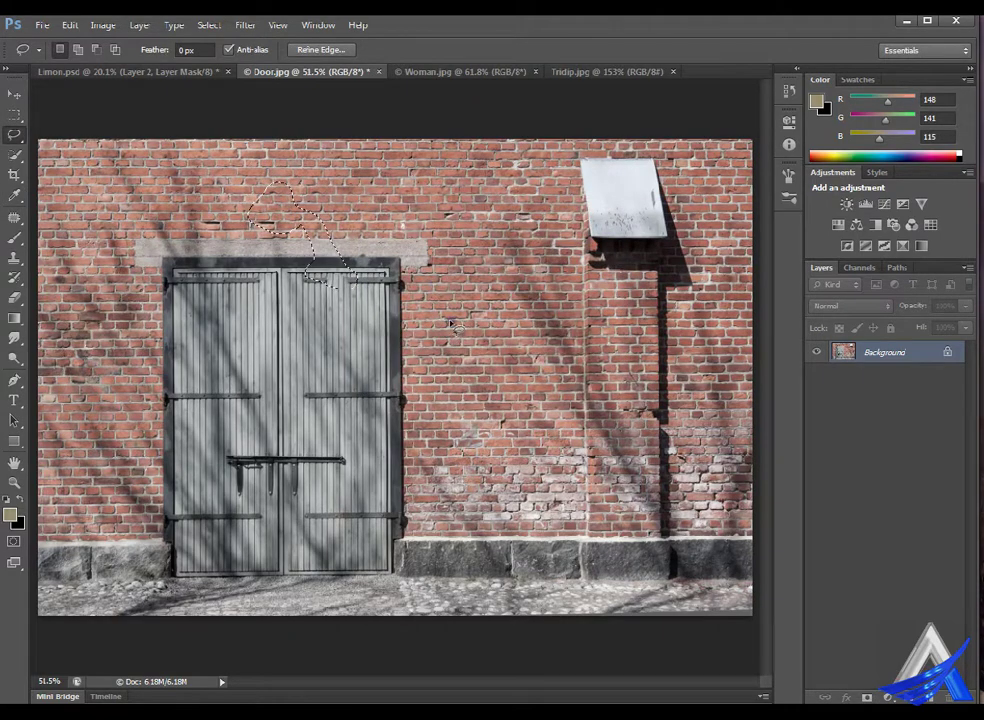
click(208, 25)
click(274, 59)
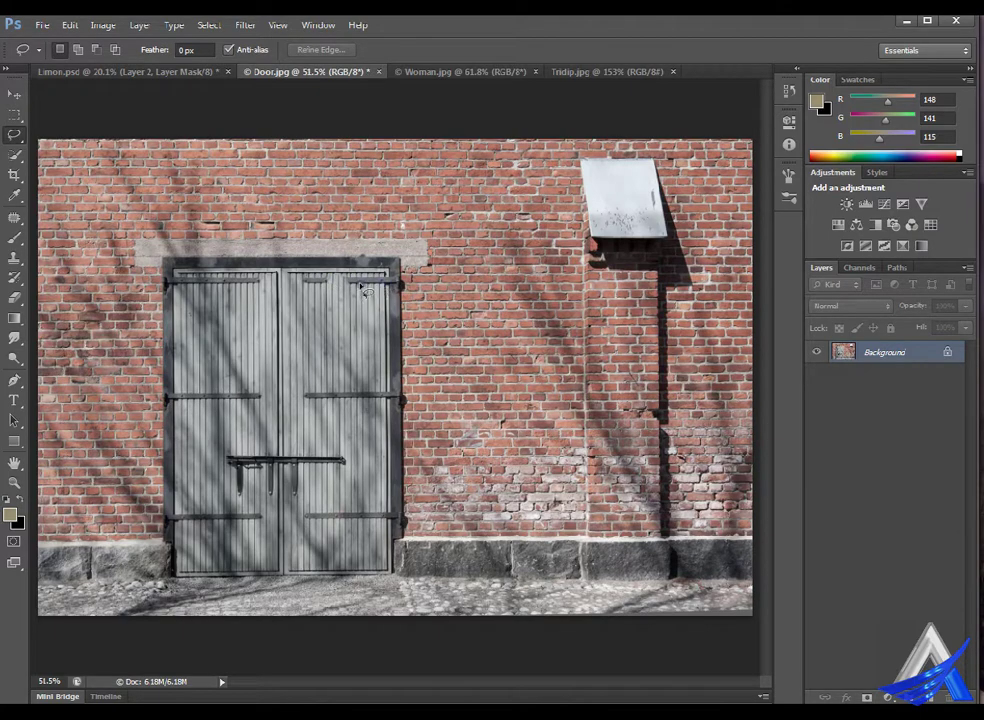
Try the Healing Brush and Clone Stamp on the wall, dismissing the cloning error
key(j)
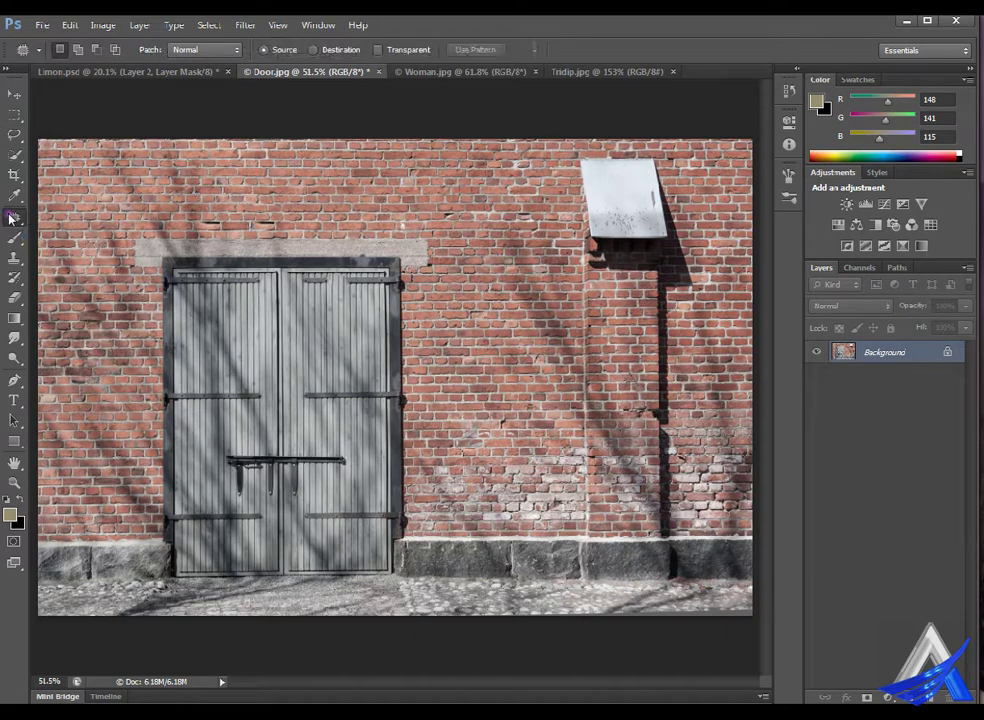
right_click(14, 217)
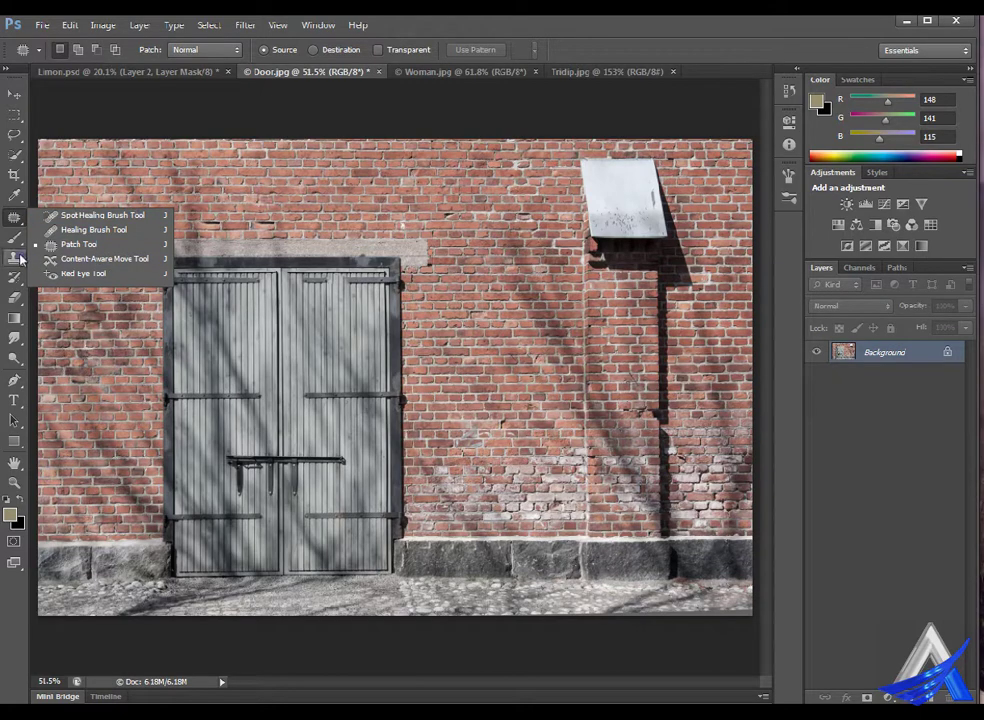
click(55, 229)
click(16, 256)
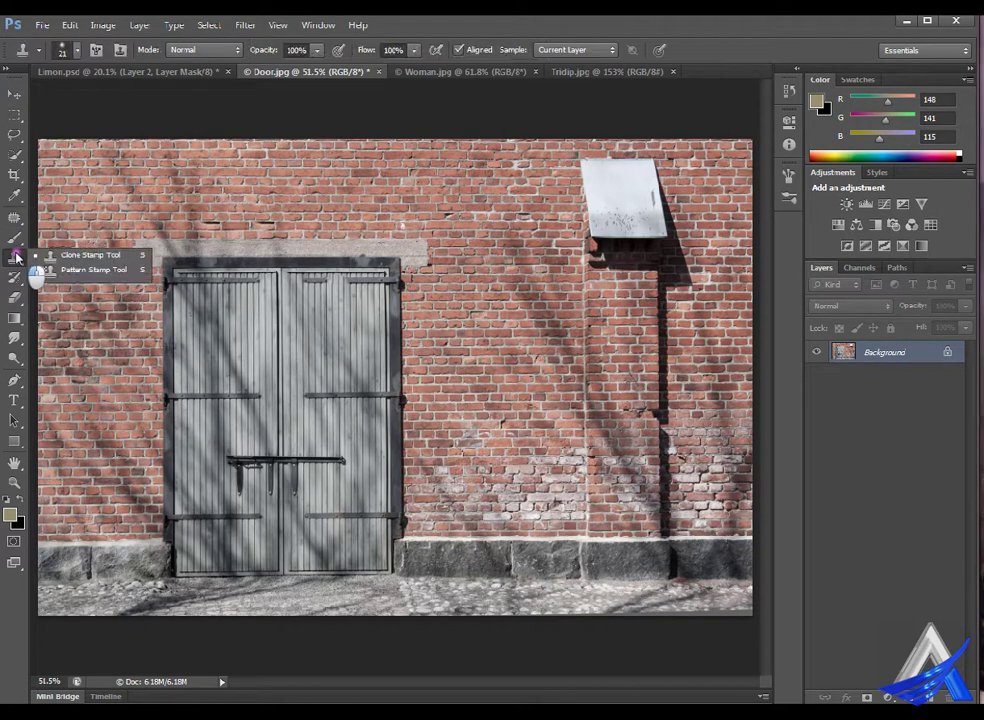
click(252, 246)
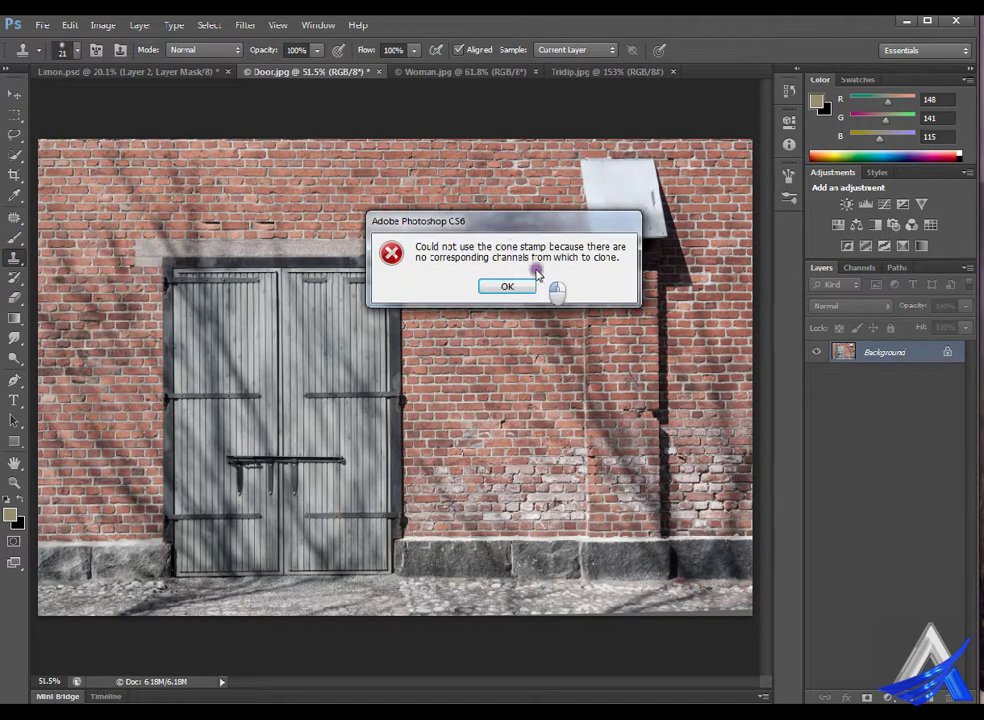
click(507, 285)
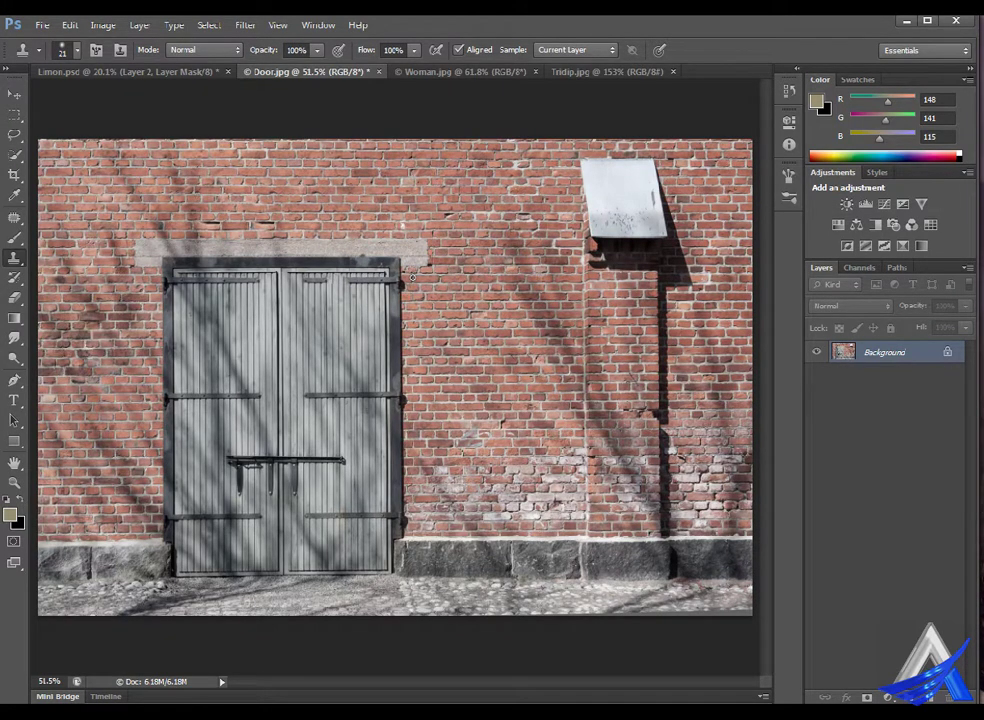
Step backward twice in history so the lamp returns, then pick the Patch Tool
click(69, 24)
click(100, 70)
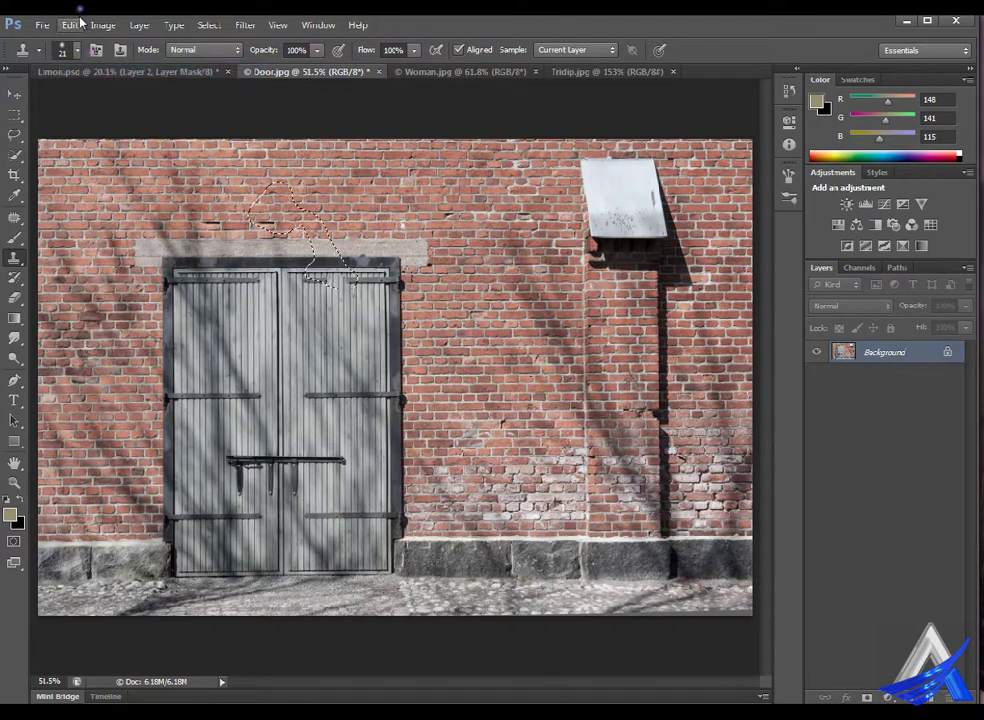
click(72, 24)
click(100, 71)
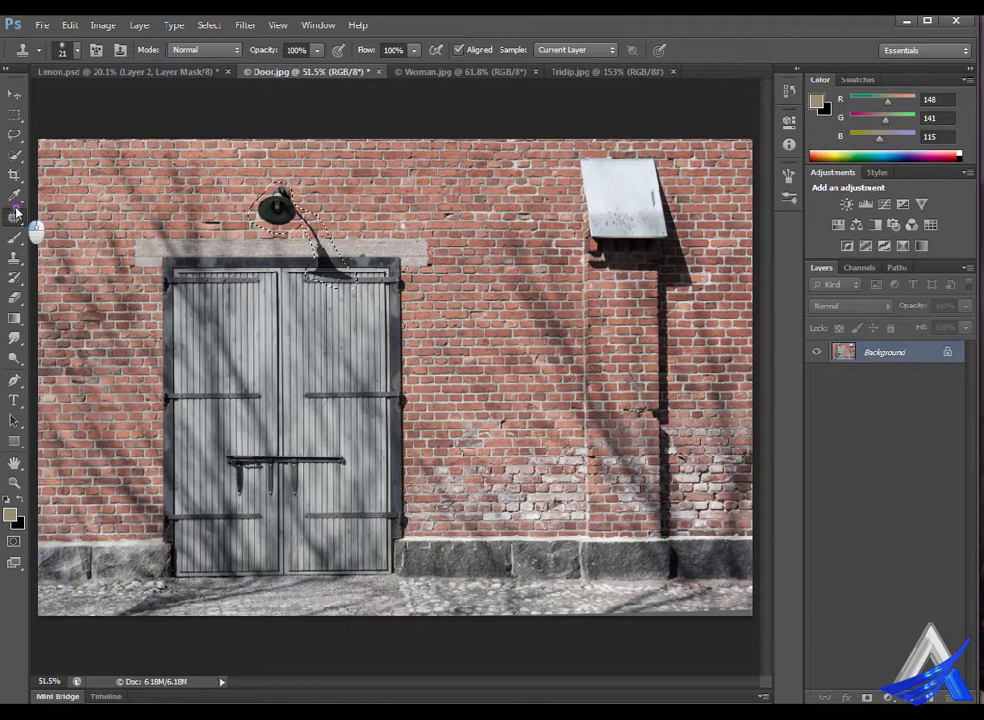
right_click(14, 216)
click(78, 244)
Patch the white sign and pole on the right wall with clean brick from the left, then deselect
click(78, 190)
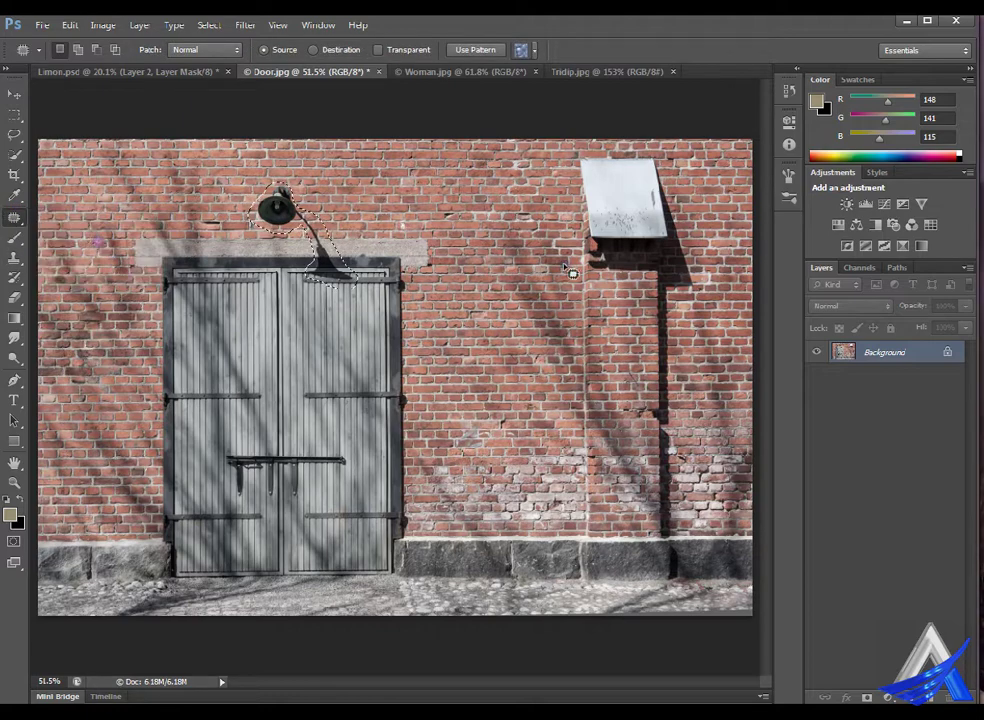
click(609, 155)
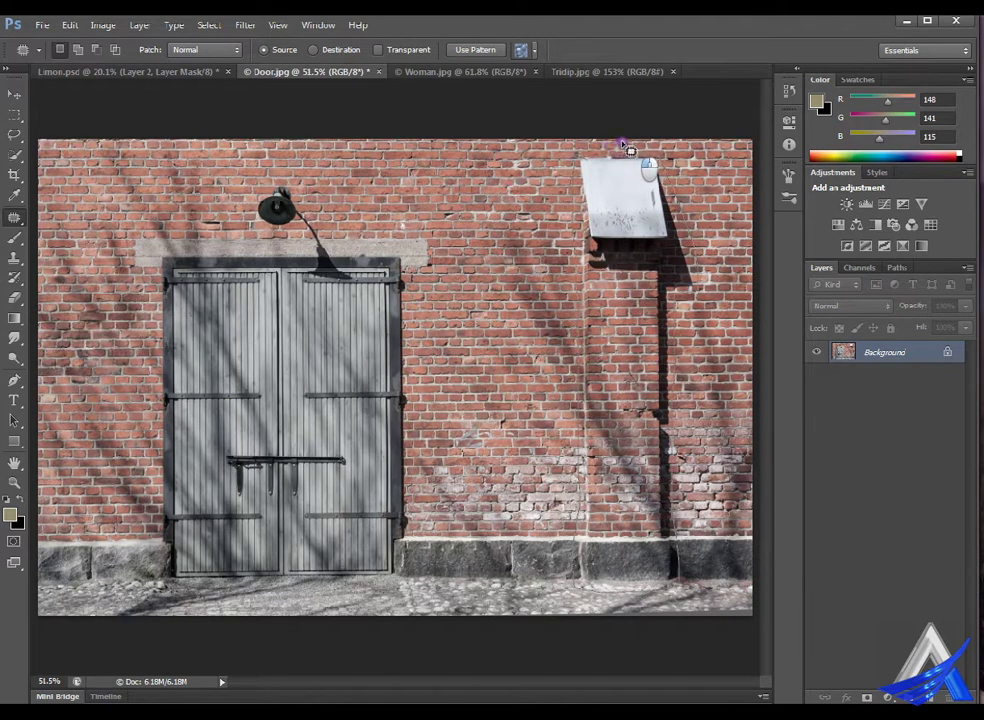
drag(622, 147, 659, 148)
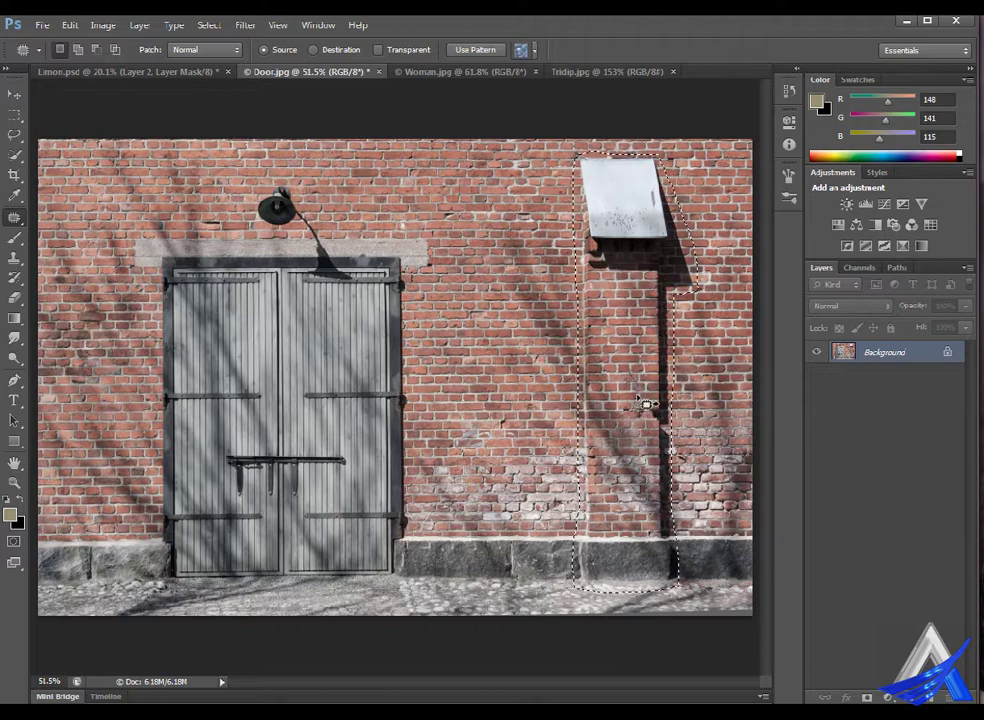
mouse_move(647, 404)
mouse_down()
mouse_move(649, 384)
mouse_move(517, 373)
mouse_move(517, 384)
mouse_up()
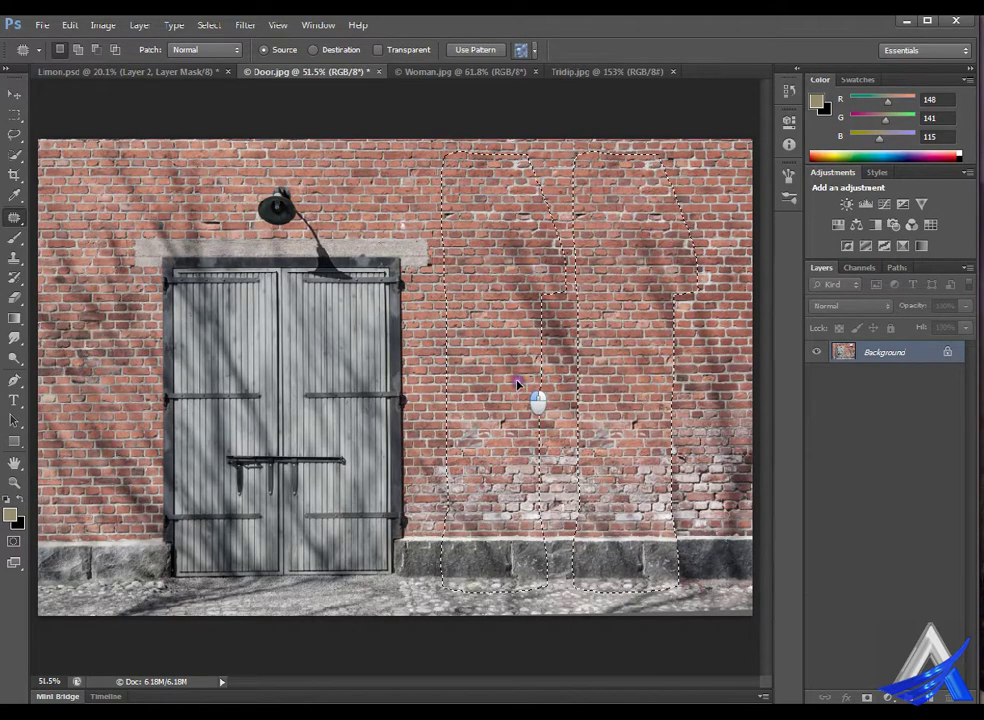
drag(517, 384, 517, 384)
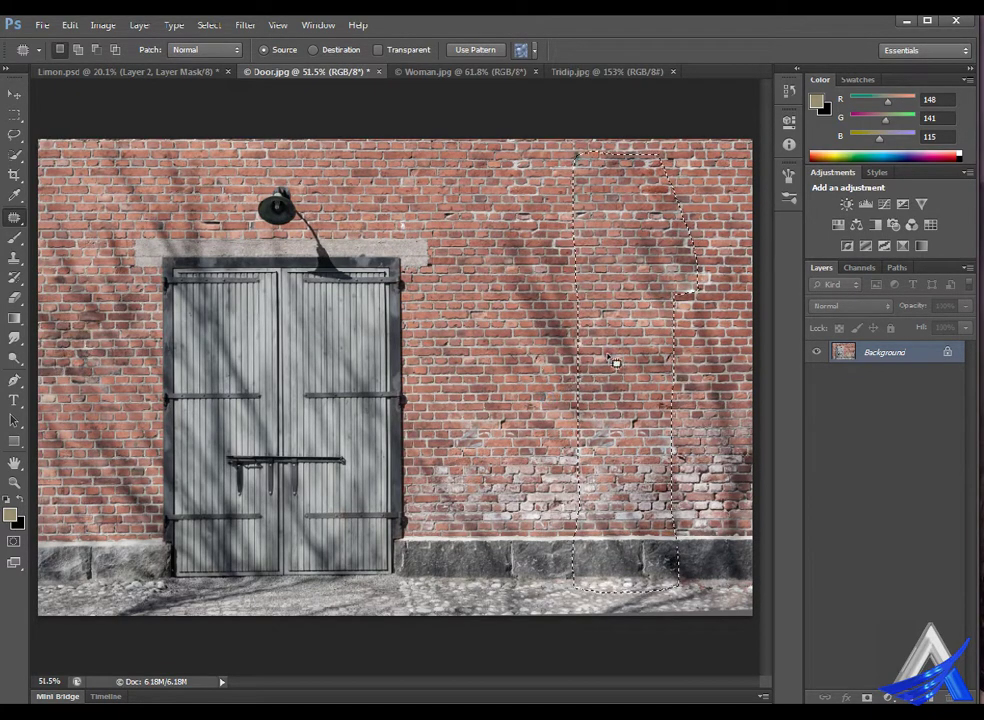
click(248, 24)
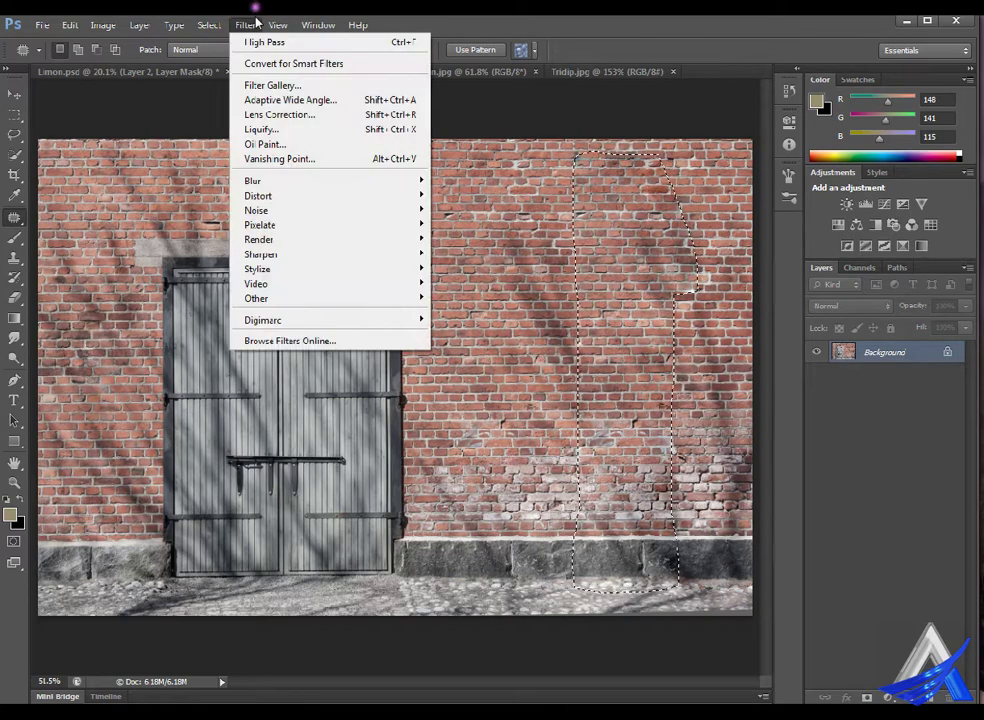
click(224, 57)
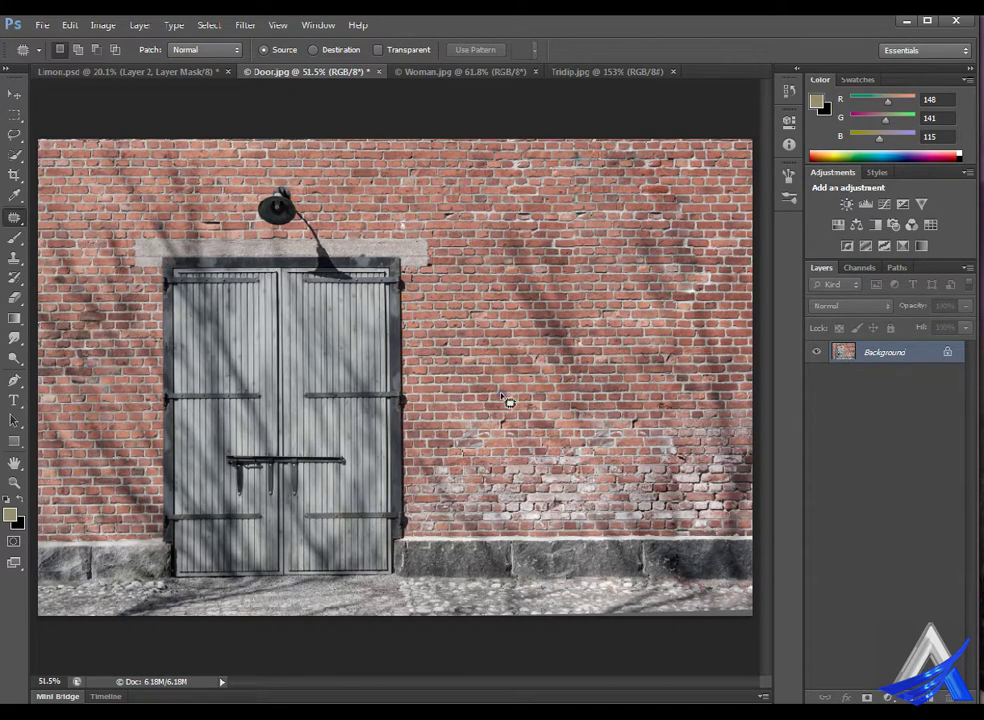
Shift the wall lamp slightly right with Content-Aware Move so it centres over the door, then deselect
right_click(16, 218)
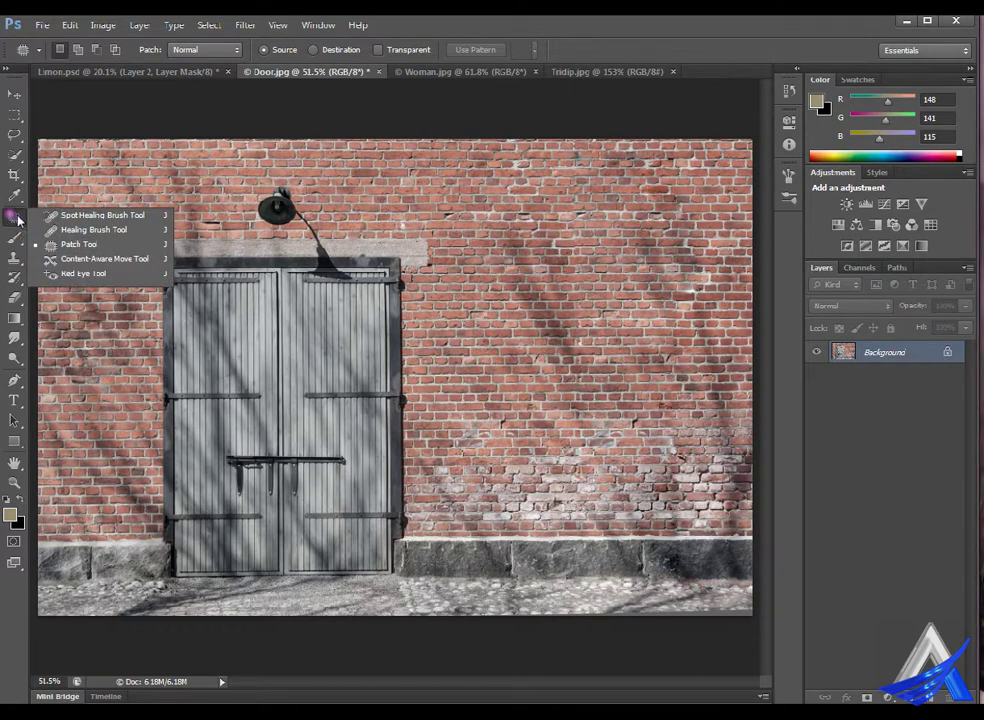
click(125, 260)
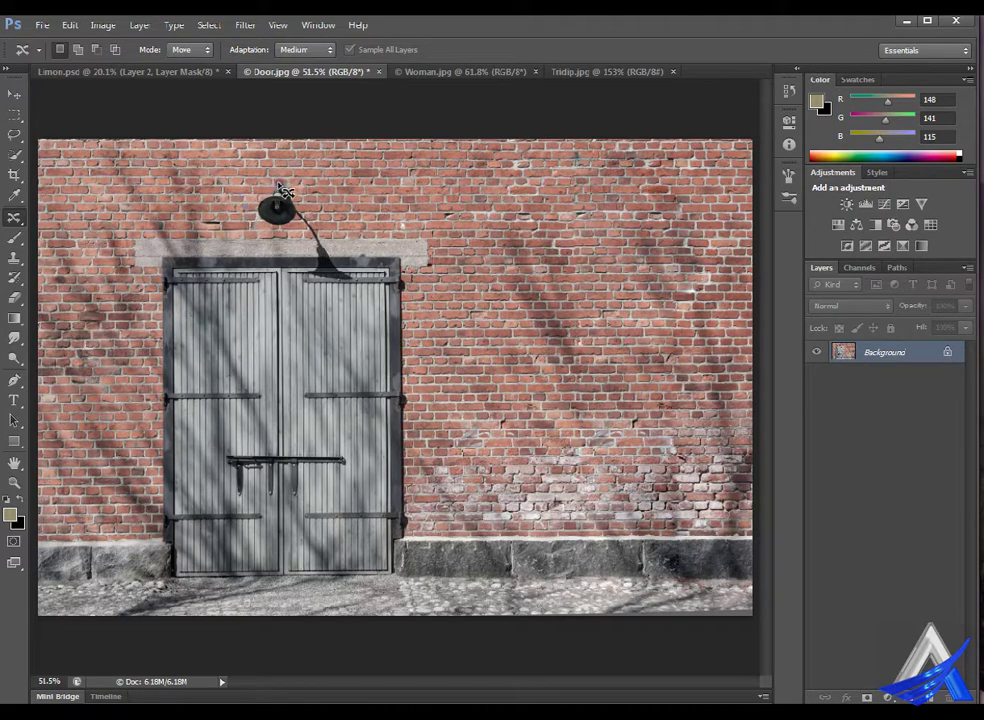
mouse_move(283, 190)
mouse_down()
mouse_move(303, 236)
mouse_move(333, 262)
mouse_move(323, 278)
mouse_move(376, 289)
mouse_move(312, 184)
mouse_move(285, 177)
mouse_move(262, 205)
mouse_move(327, 206)
mouse_up()
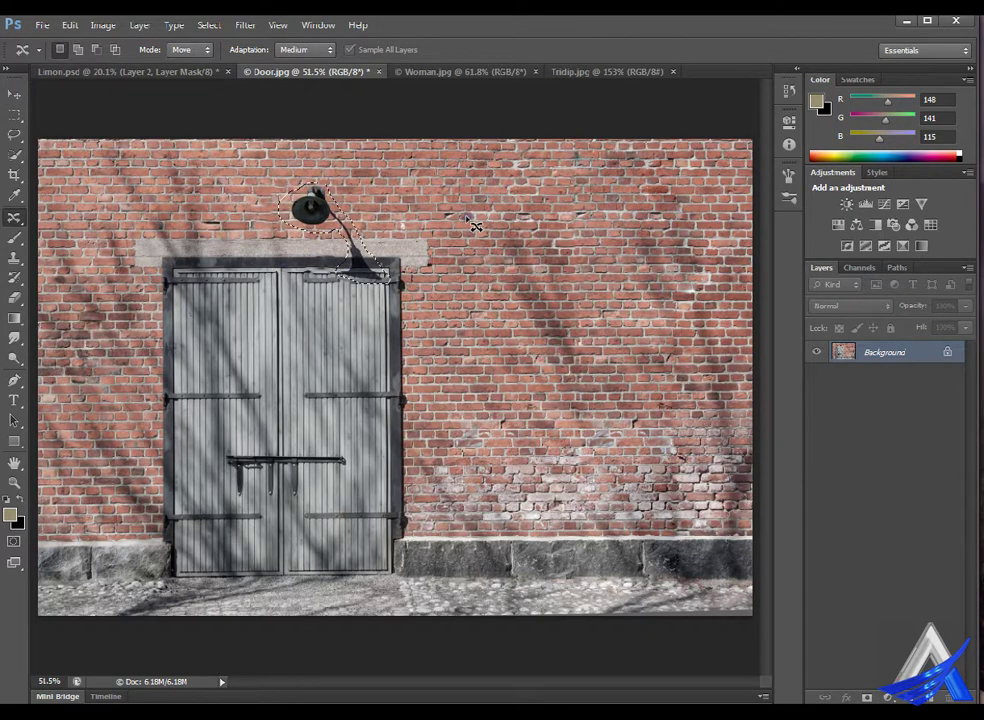
click(15, 90)
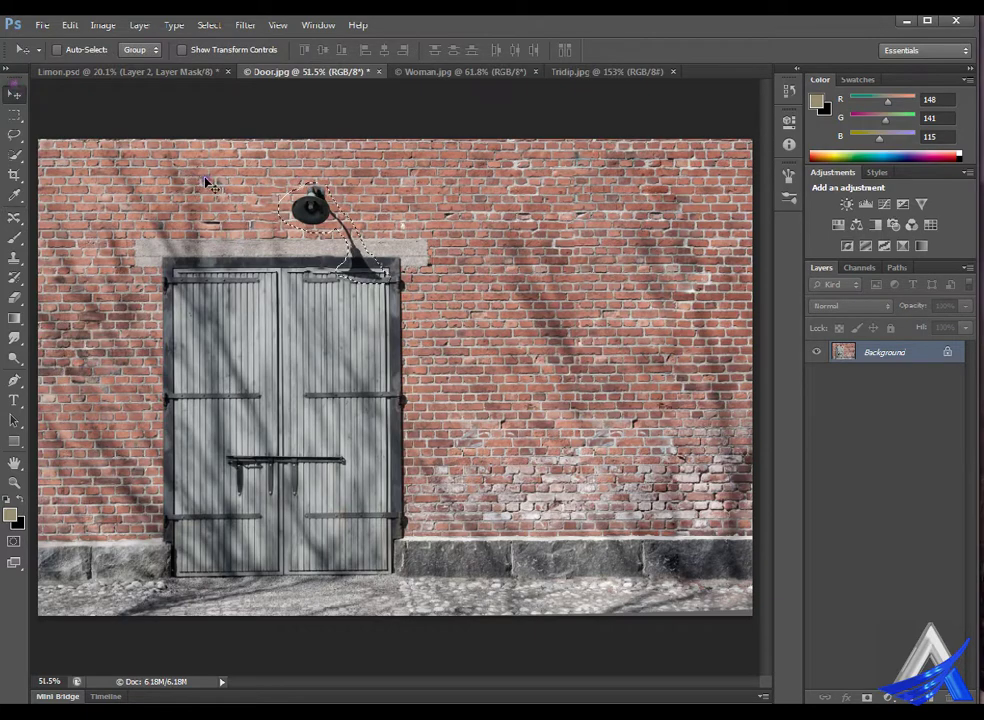
click(222, 23)
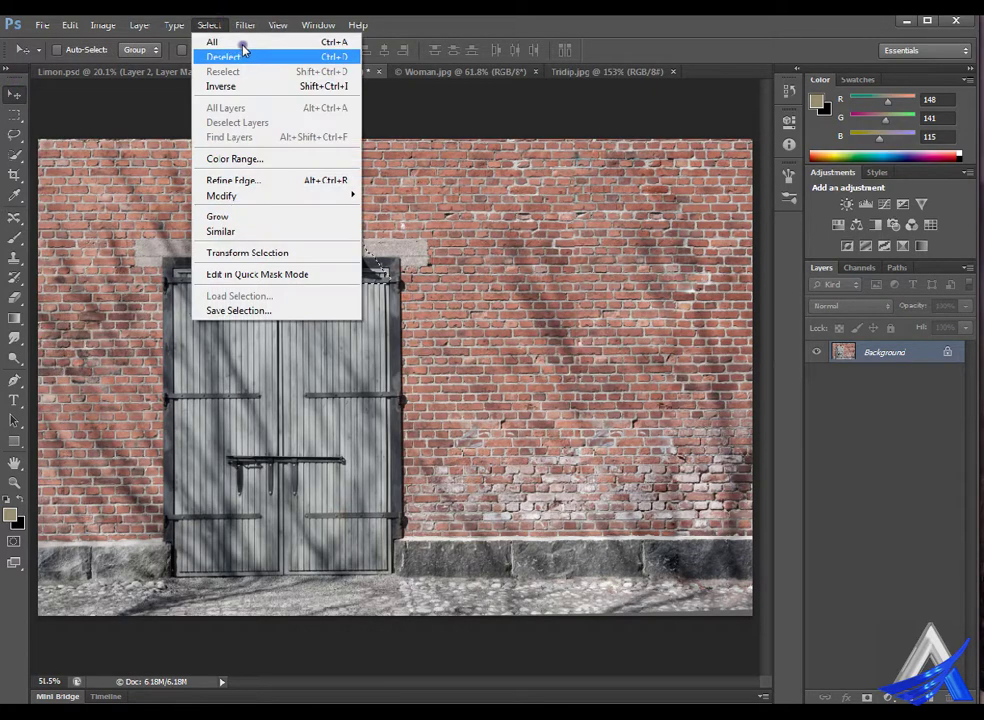
click(238, 56)
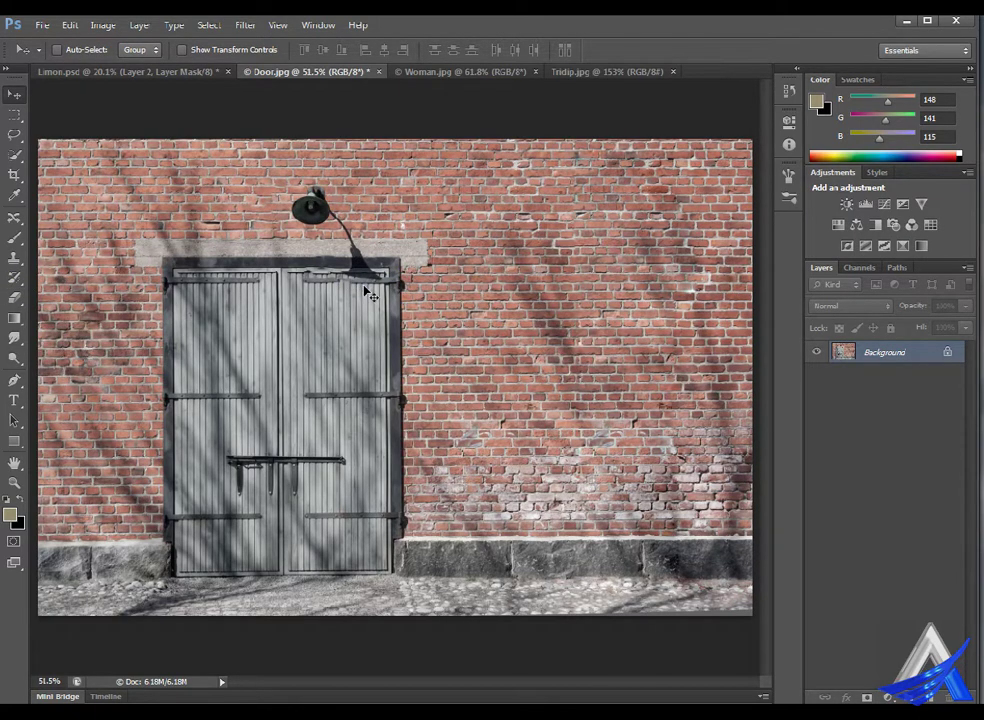
Bring the Woman.jpg document to the front
click(433, 74)
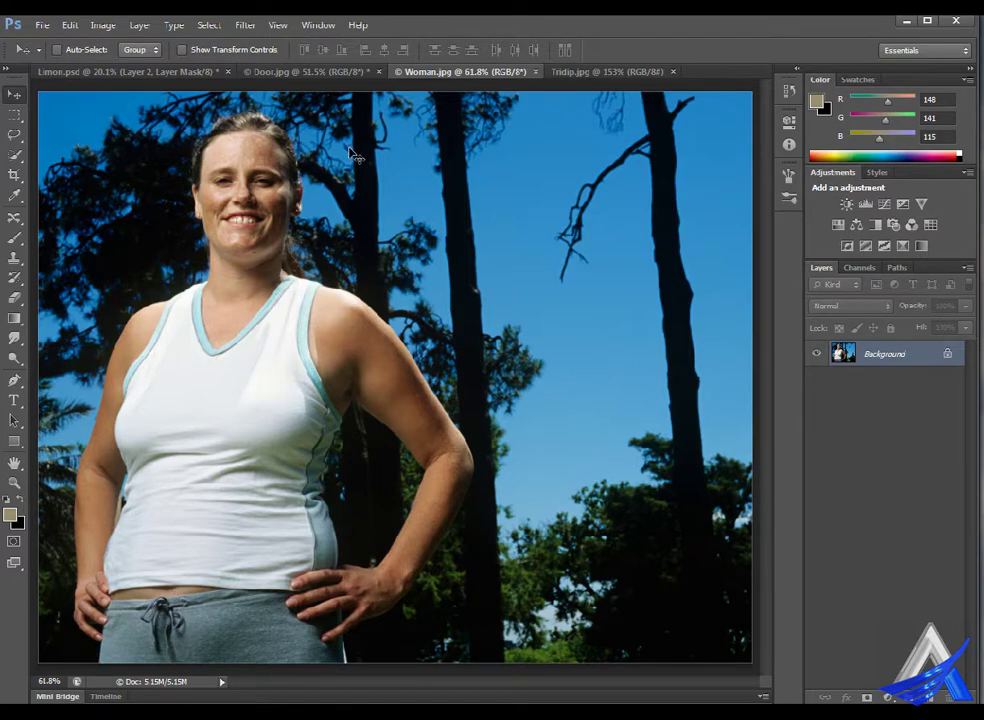
Open Filter > Liquify on Woman.jpg
click(248, 24)
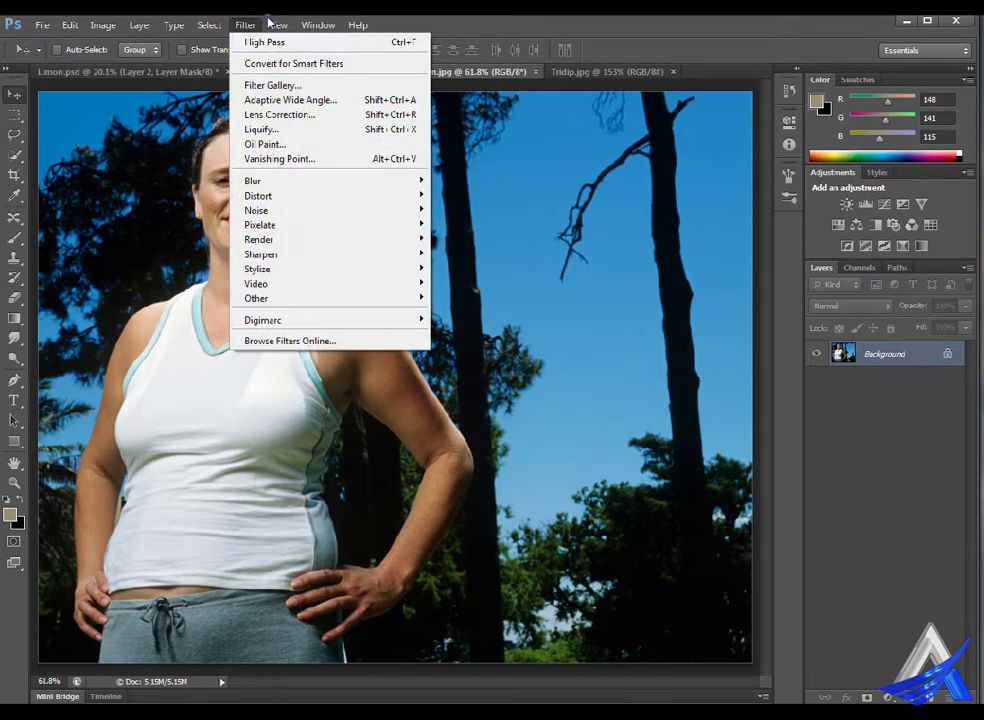
click(298, 129)
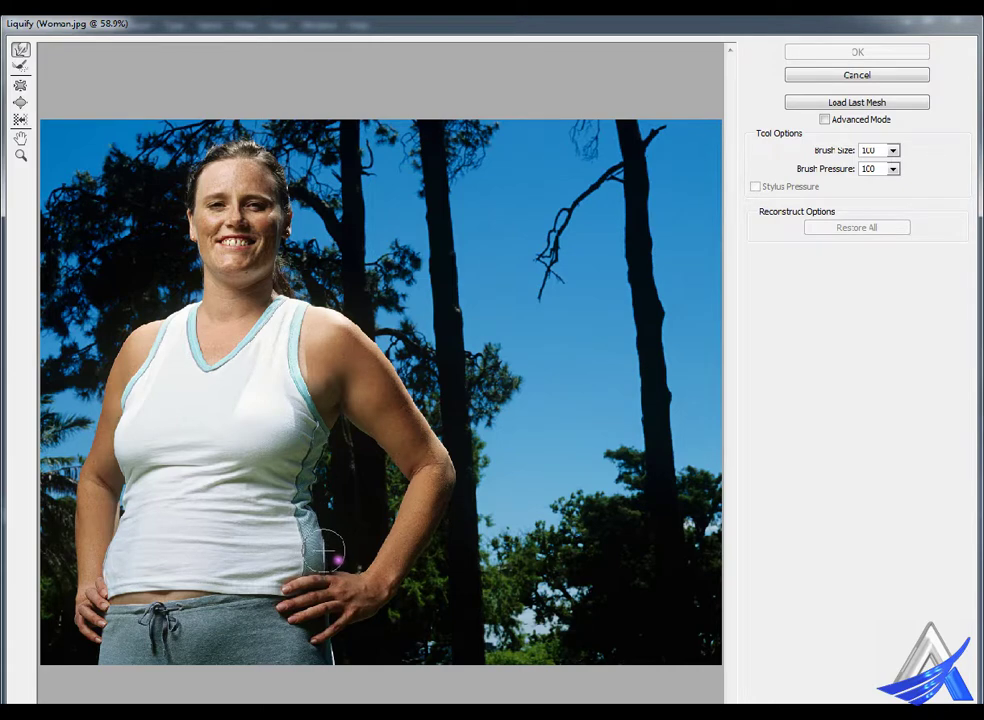
Push the left side of the woman's waist and shirt inward with an enlarged Forward Warp brush
drag(325, 550, 384, 494)
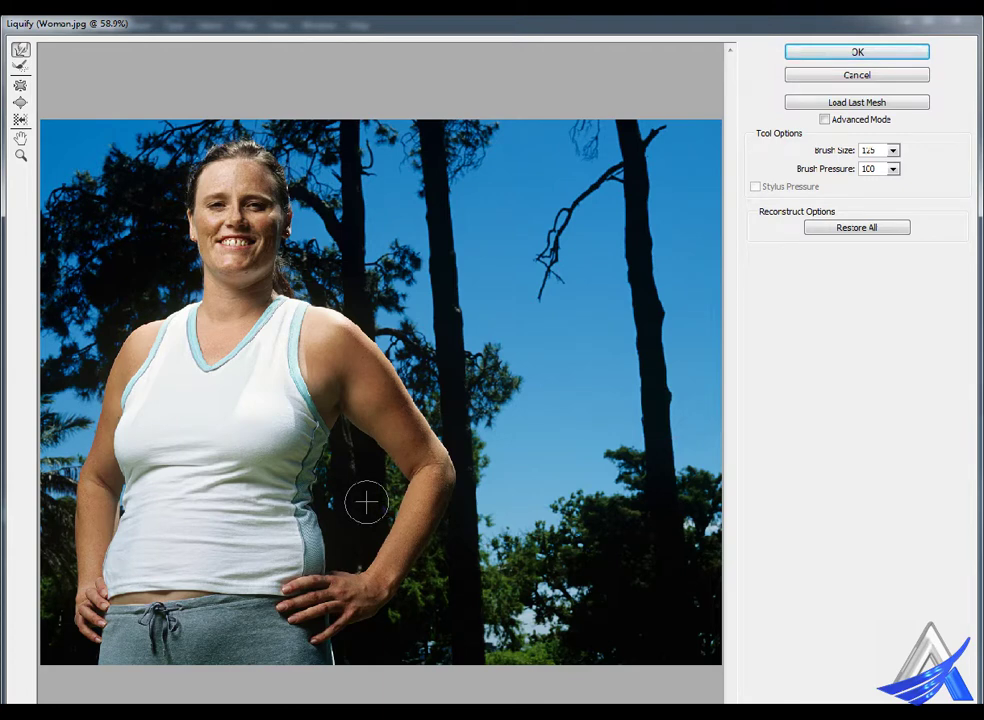
key(bracketright)
key(bracketright)
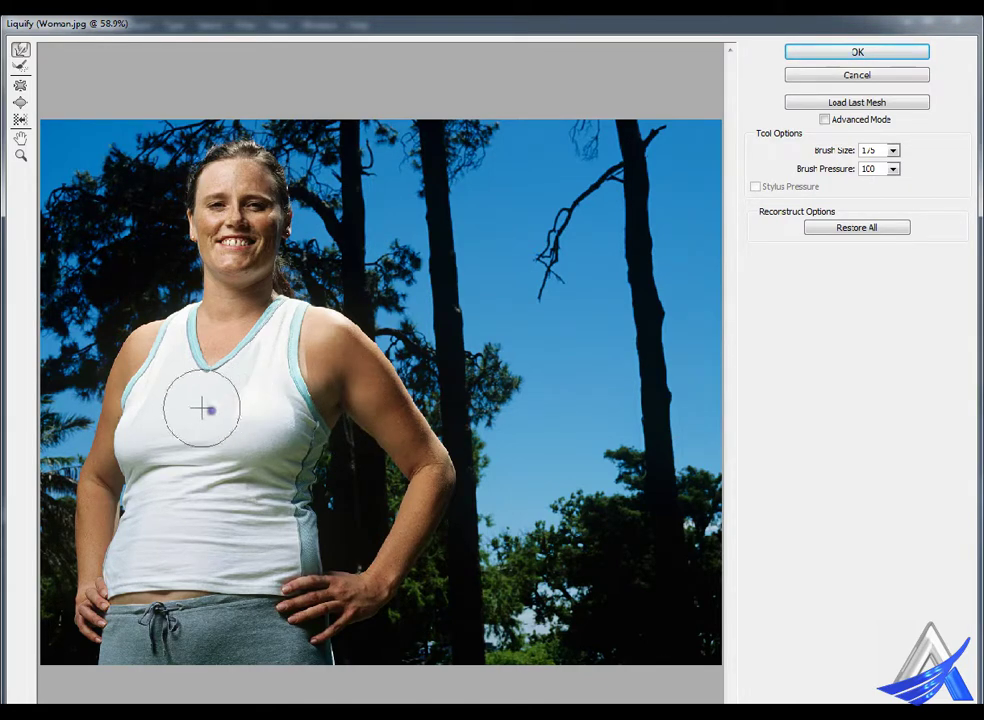
drag(100, 505, 121, 545)
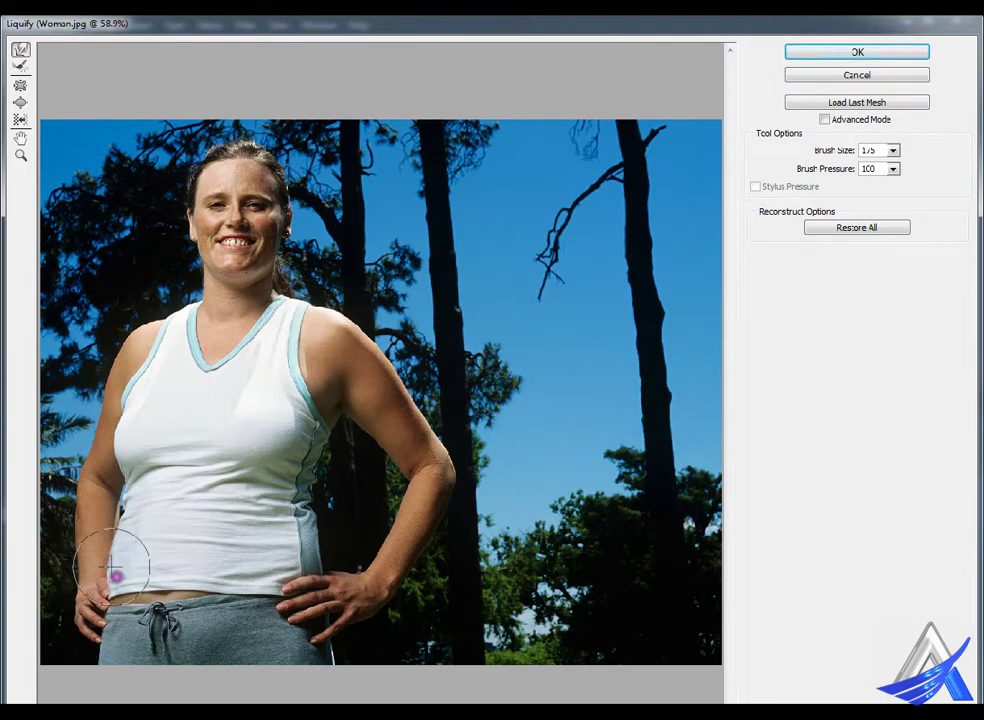
drag(107, 567, 118, 570)
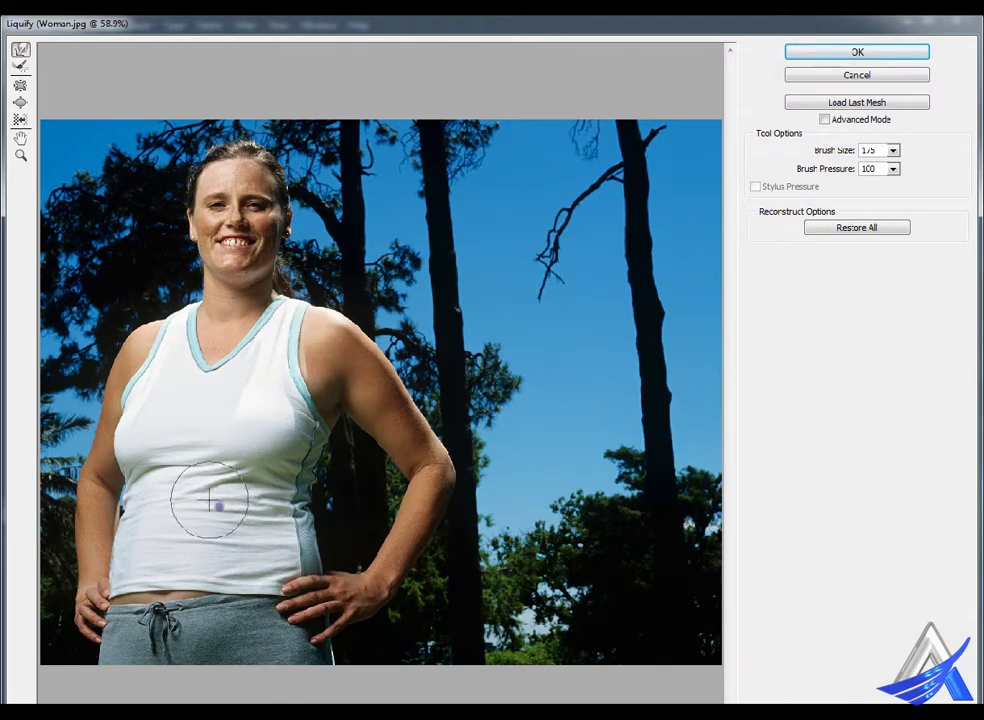
mouse_move(180, 505)
mouse_down()
mouse_move(155, 497)
mouse_move(233, 512)
mouse_move(226, 490)
mouse_move(273, 501)
mouse_move(181, 536)
mouse_move(133, 540)
mouse_move(165, 535)
mouse_move(220, 553)
mouse_move(246, 540)
mouse_move(279, 547)
mouse_move(290, 536)
mouse_move(152, 556)
mouse_move(224, 553)
mouse_move(193, 527)
mouse_up()
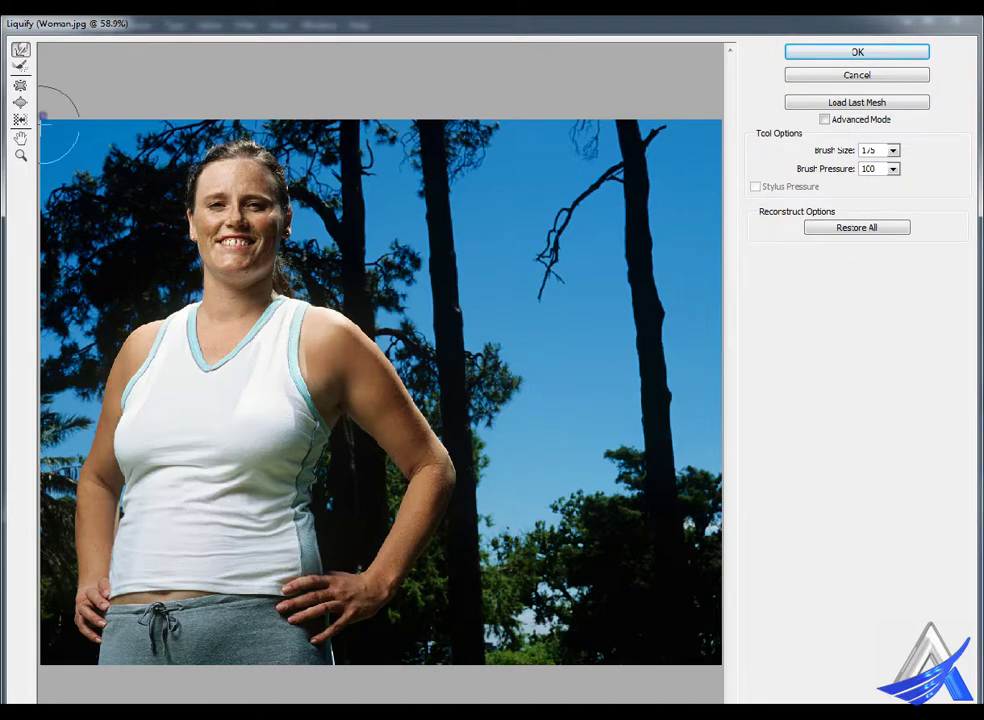
Pinch the woman's belly inward with the Pucker tool
click(20, 85)
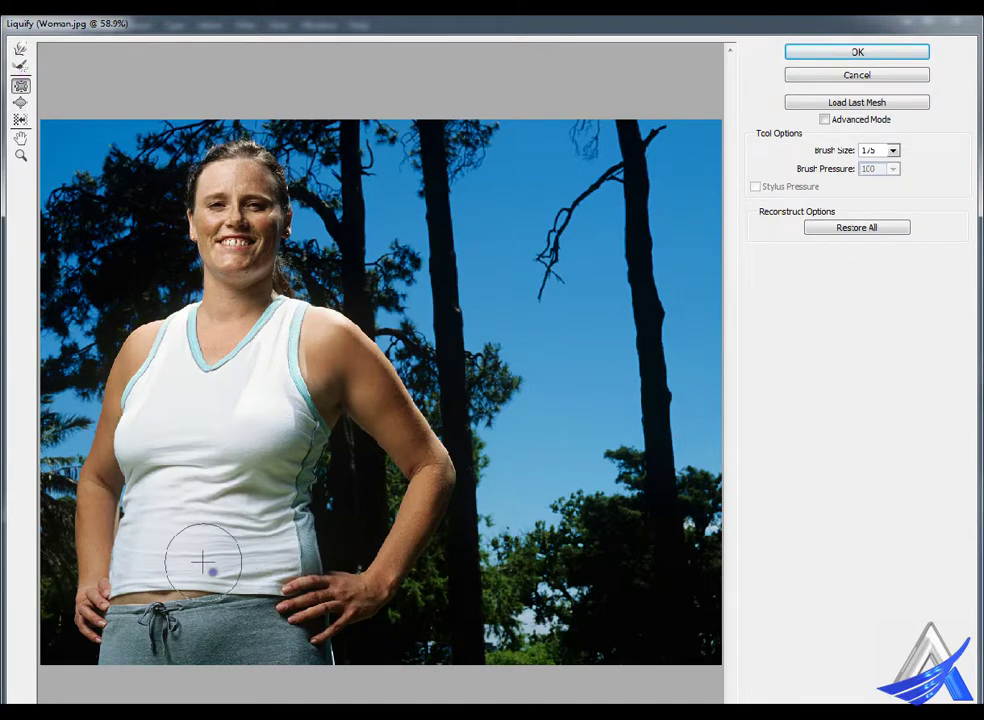
mouse_move(203, 562)
mouse_down()
mouse_move(163, 580)
mouse_move(230, 575)
mouse_move(162, 564)
mouse_move(255, 562)
mouse_move(226, 560)
mouse_up()
drag(220, 461, 184, 553)
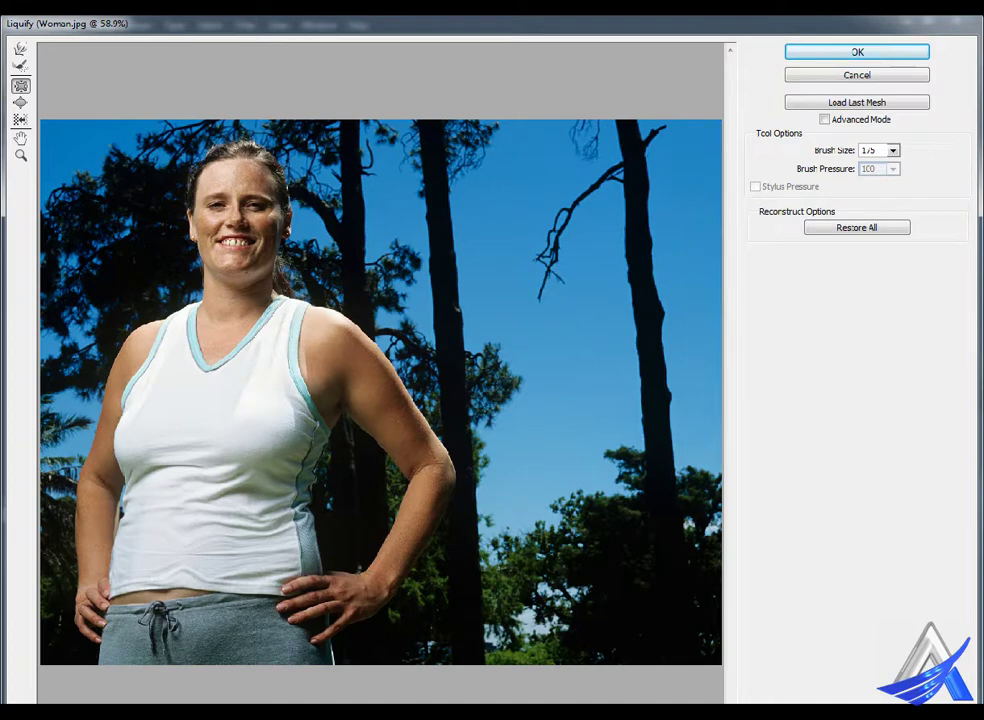
Reshape the waist with the Bloat tool and turn on Liquify's Advanced Mode
click(20, 102)
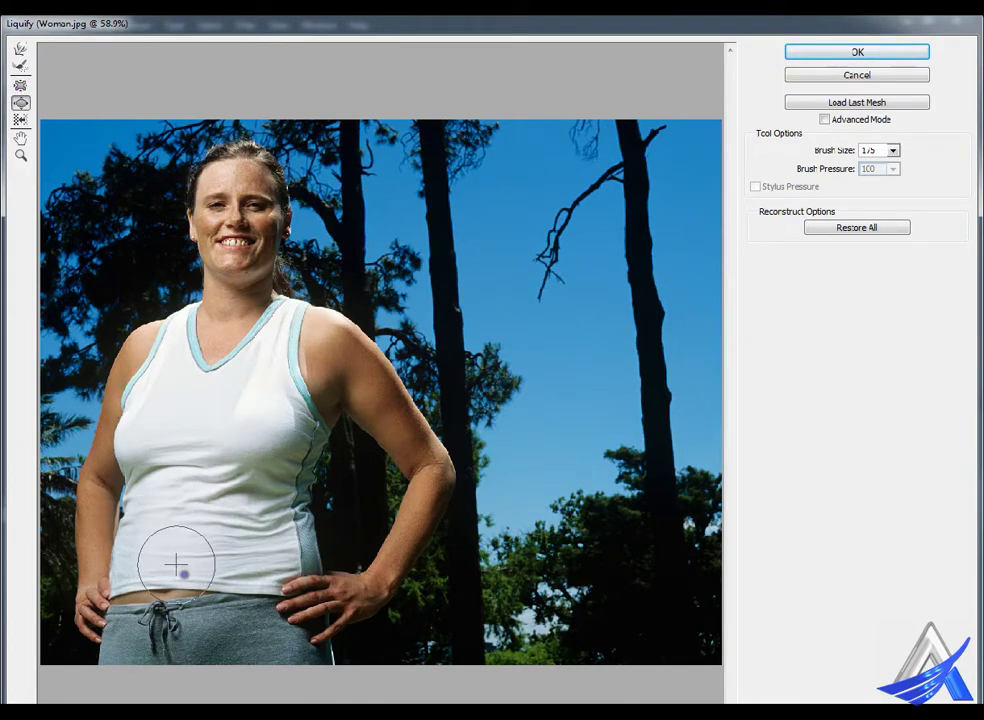
drag(176, 566, 161, 574)
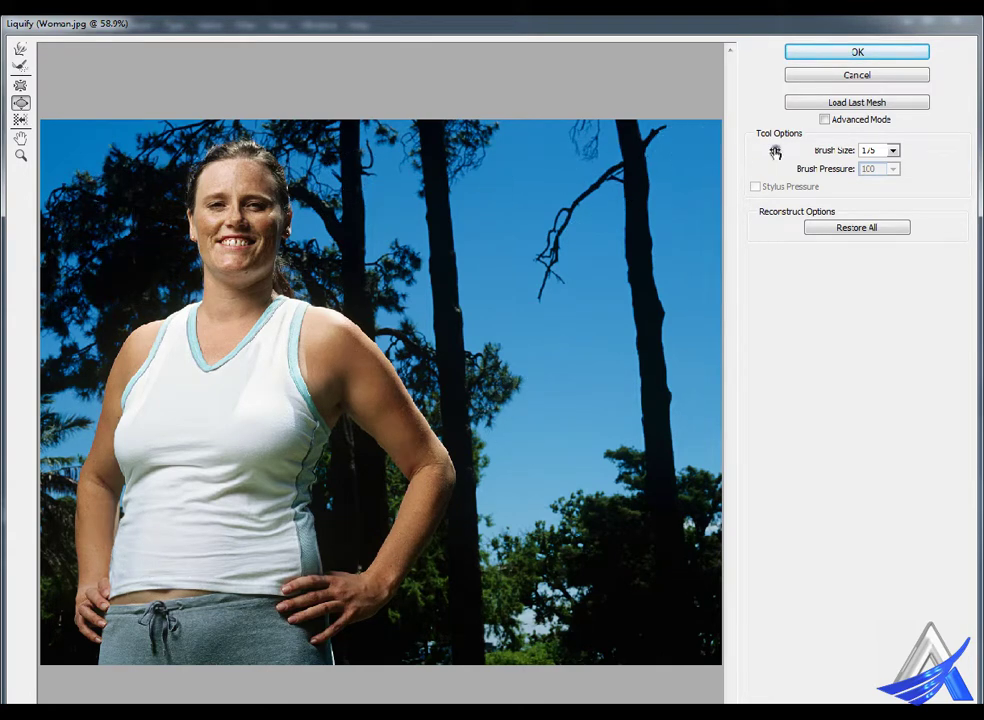
click(868, 118)
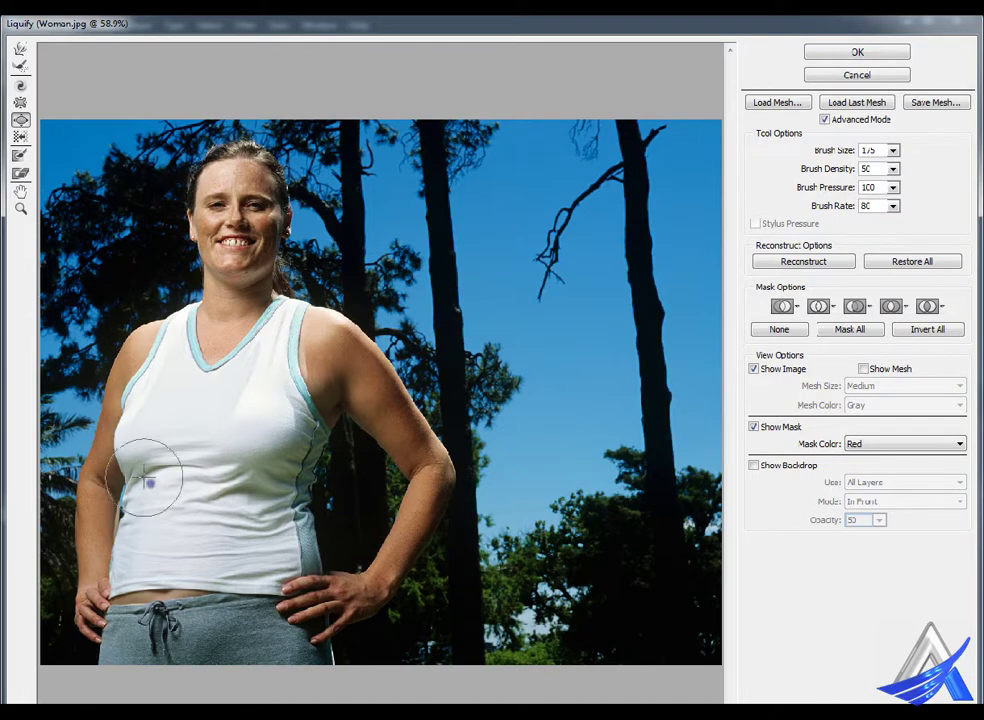
Freeze-mask the woman's hands and waistband with a smaller brush, returning to Forward Warp
click(20, 155)
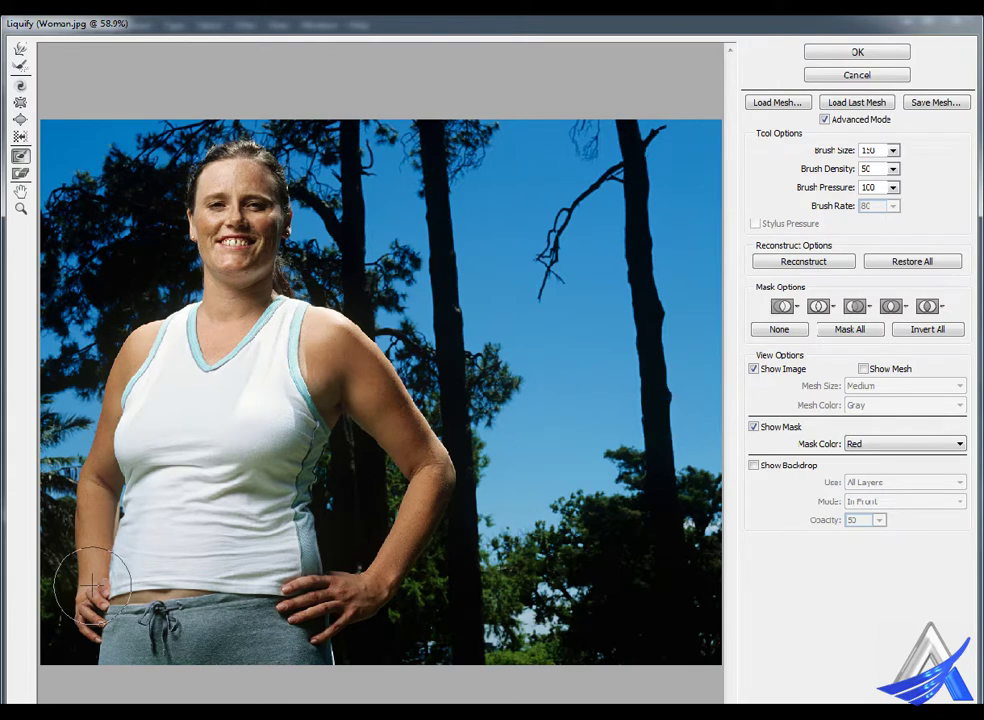
key(bracketleft)
key(bracketleft)
key(bracketleft)
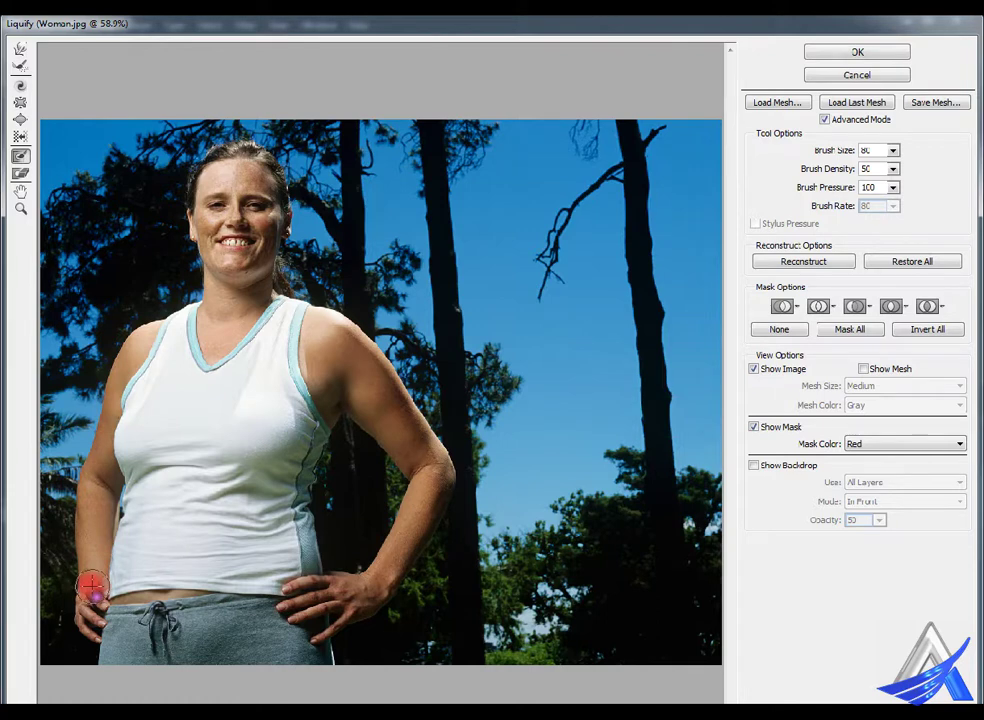
mouse_move(90, 594)
mouse_down()
mouse_move(90, 610)
mouse_move(148, 621)
mouse_move(274, 608)
mouse_move(127, 624)
mouse_move(224, 608)
mouse_up()
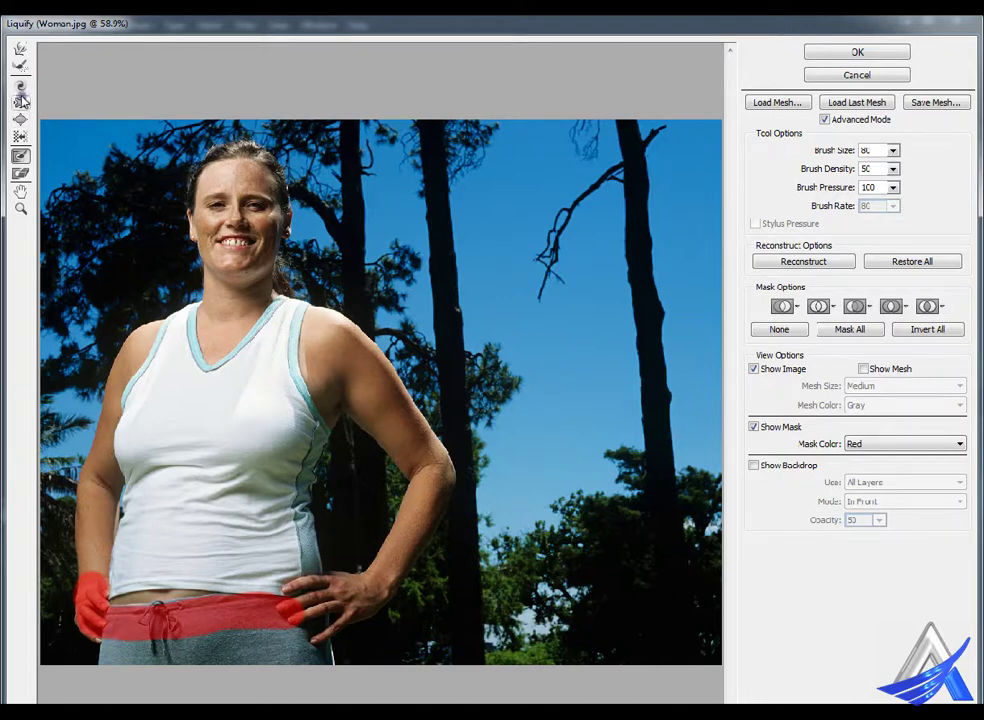
click(20, 46)
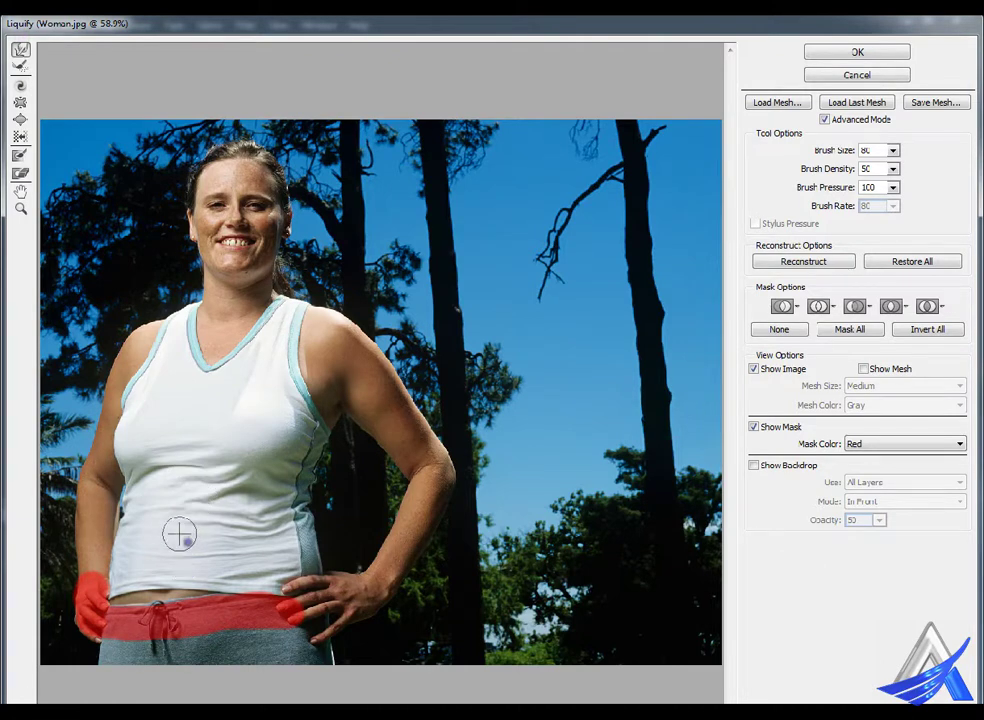
Slim the waist further with a larger brush, thaw the freeze mask, and commit Liquify
key(bracketright)
key(bracketright)
key(bracketright)
key(bracketright)
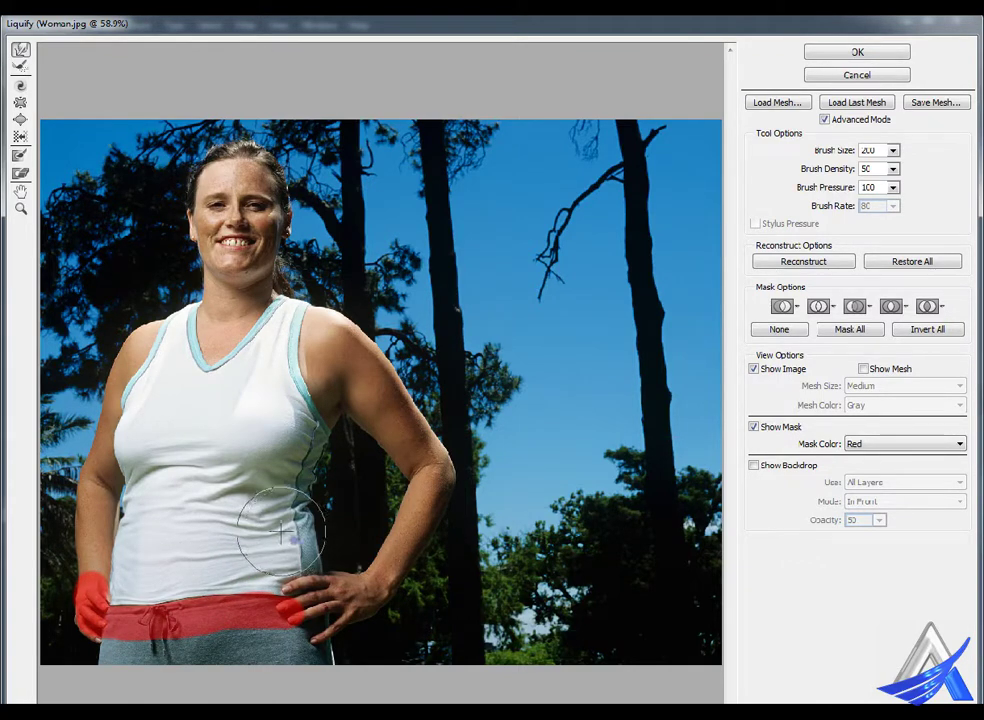
click(21, 172)
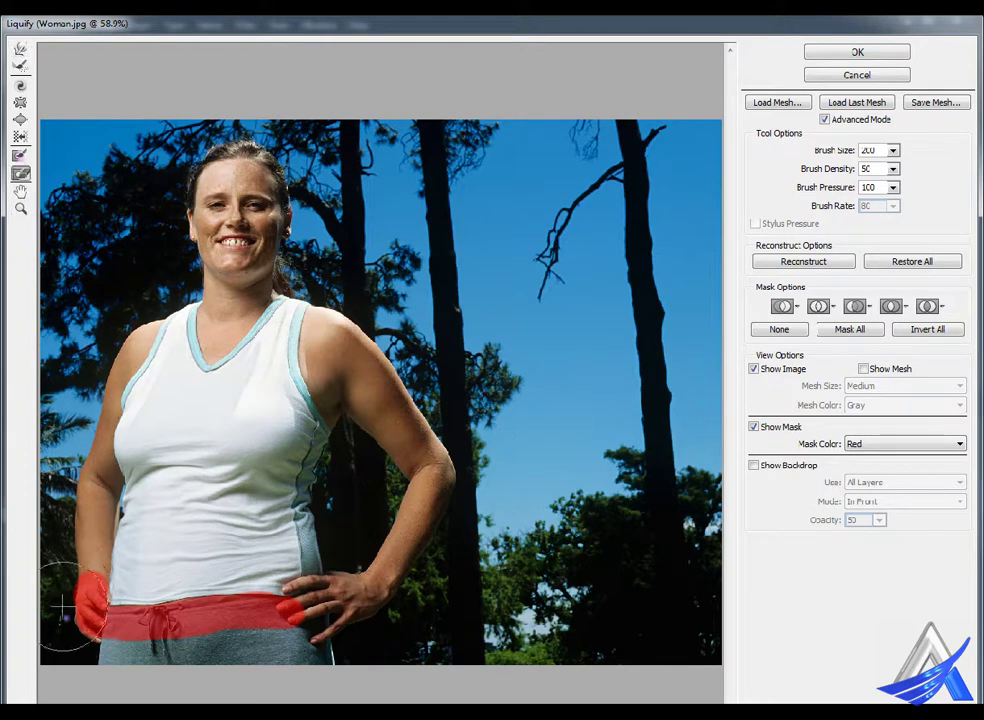
mouse_move(85, 595)
mouse_down()
mouse_move(107, 612)
mouse_move(335, 612)
mouse_up()
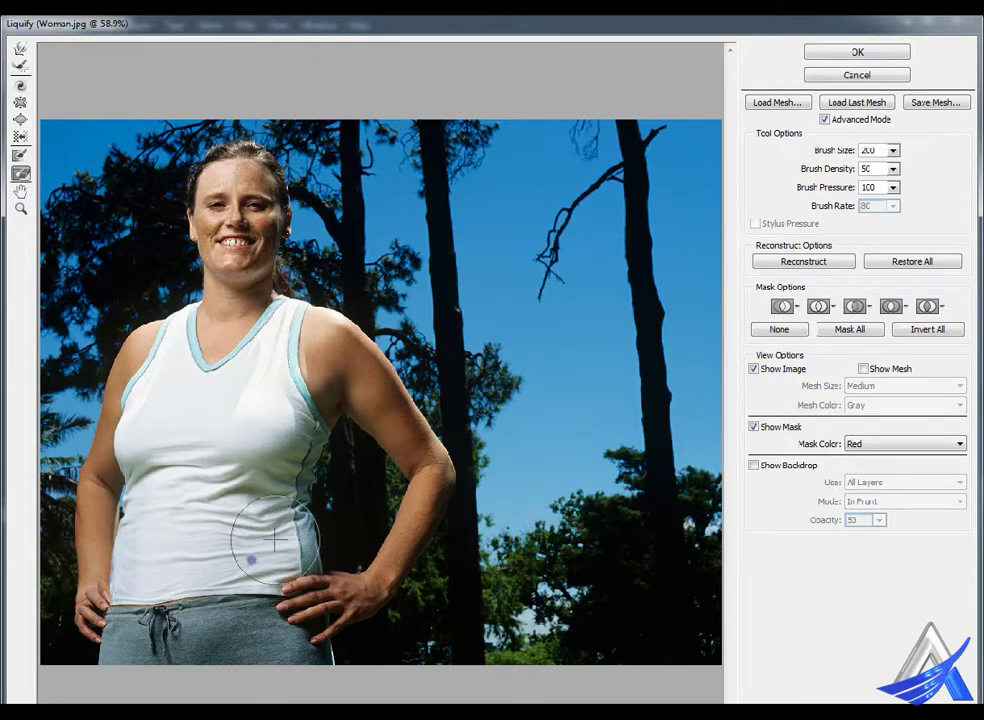
click(867, 46)
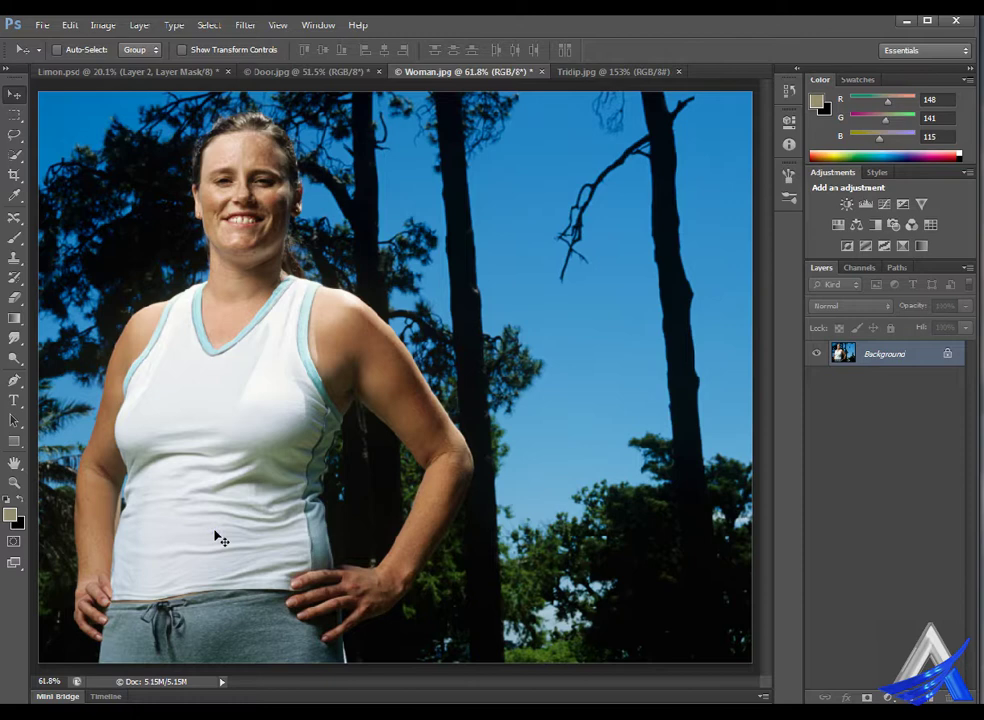
Make Tridip.jpg the active document and show the Filter menu
click(620, 70)
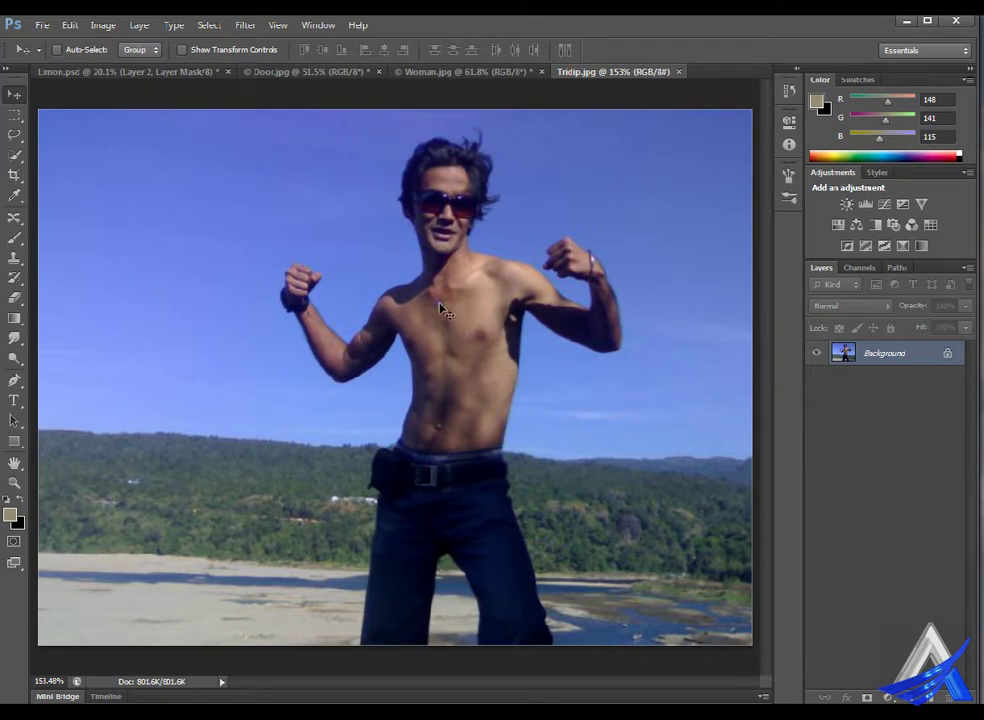
click(258, 22)
click(259, 22)
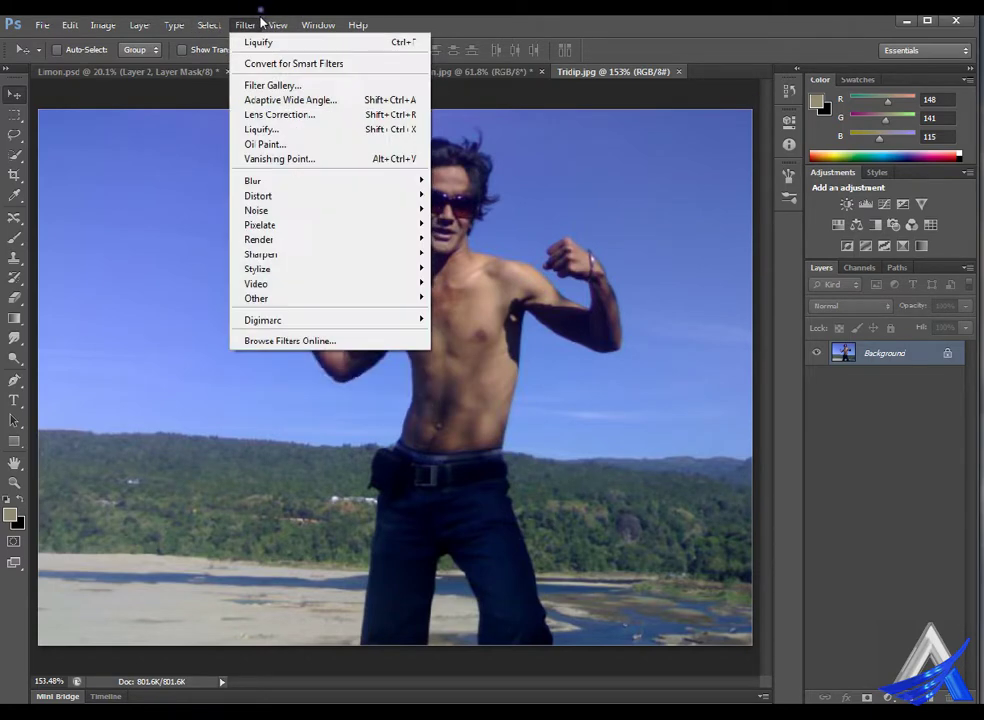
Open Liquify on Tridip.jpg and shrink the brush to size 35
click(312, 126)
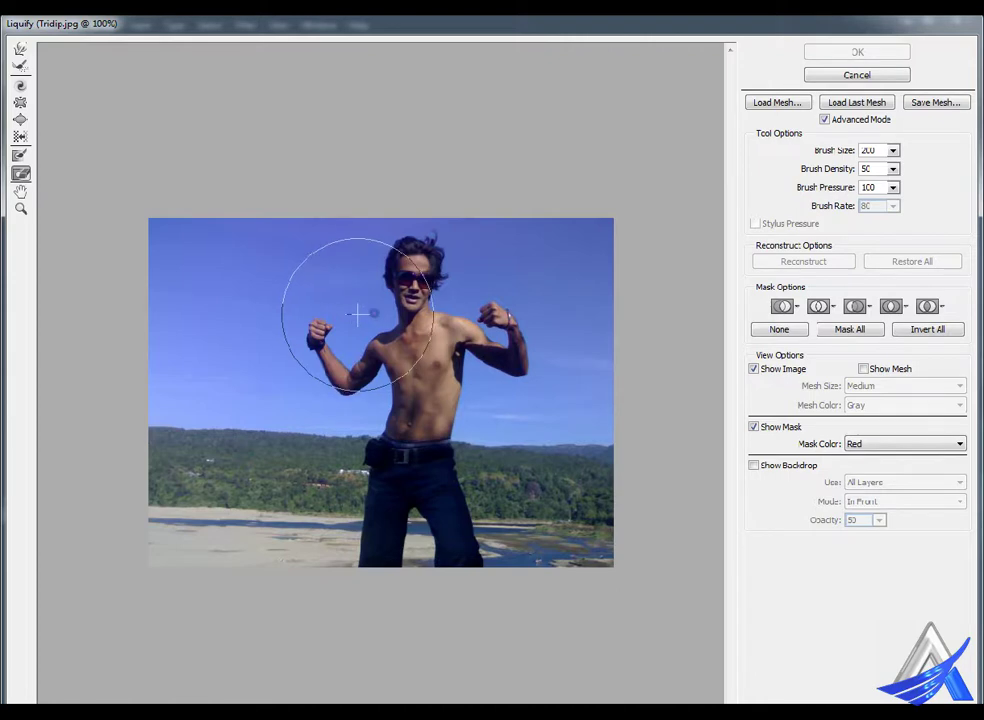
key(bracketleft)
key(bracketleft)
key(bracketleft)
key(bracketleft)
key(bracketleft)
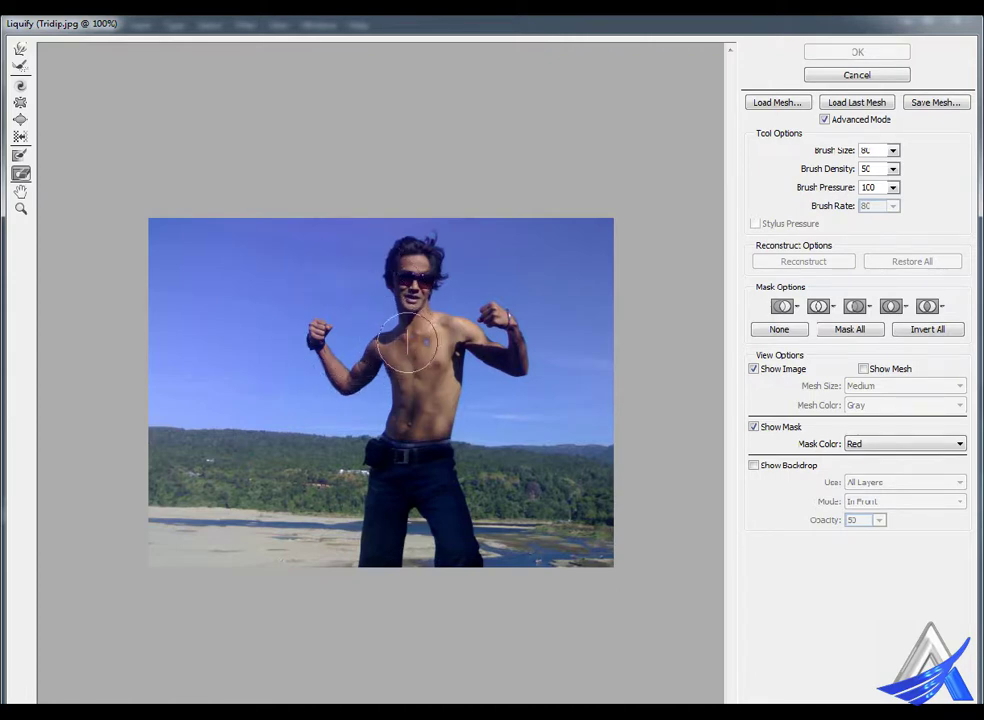
key(bracketleft)
key(bracketleft)
key(bracketleft)
key(bracketleft)
Zoom into the man's chest, test a freeze and thaw mask, then zoom out to the full figure
drag(443, 333, 516, 343)
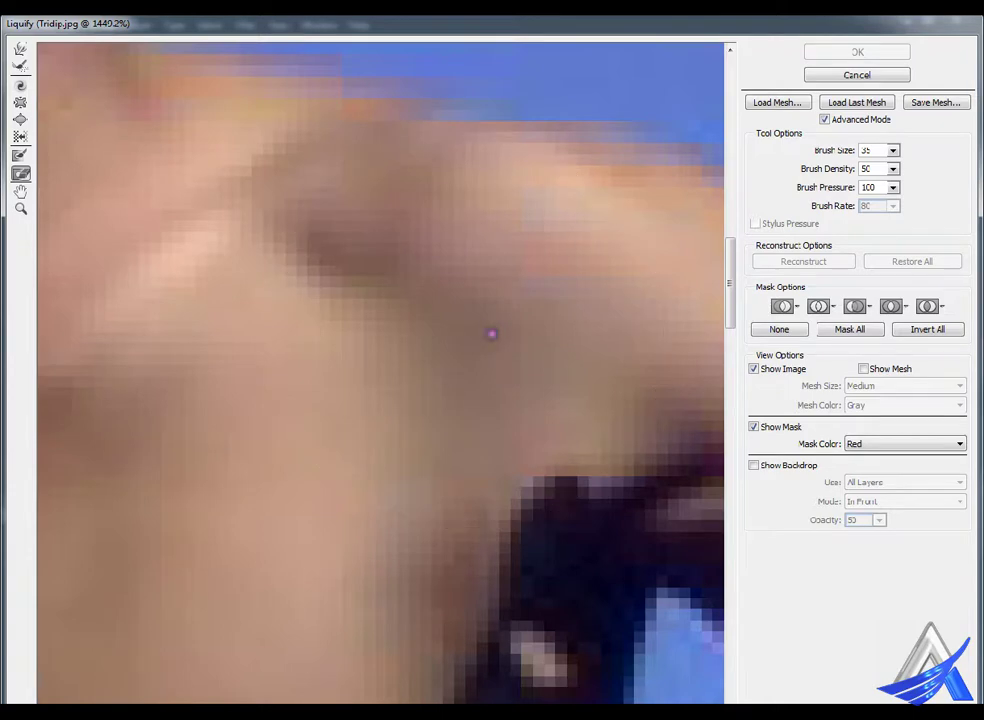
drag(470, 335, 397, 337)
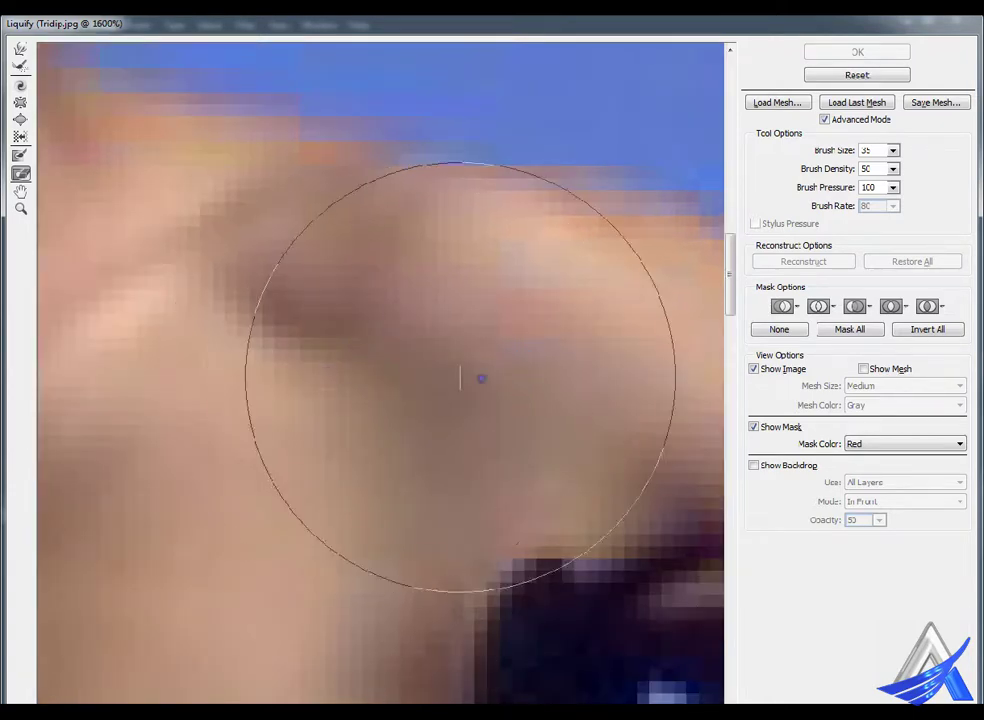
click(380, 378)
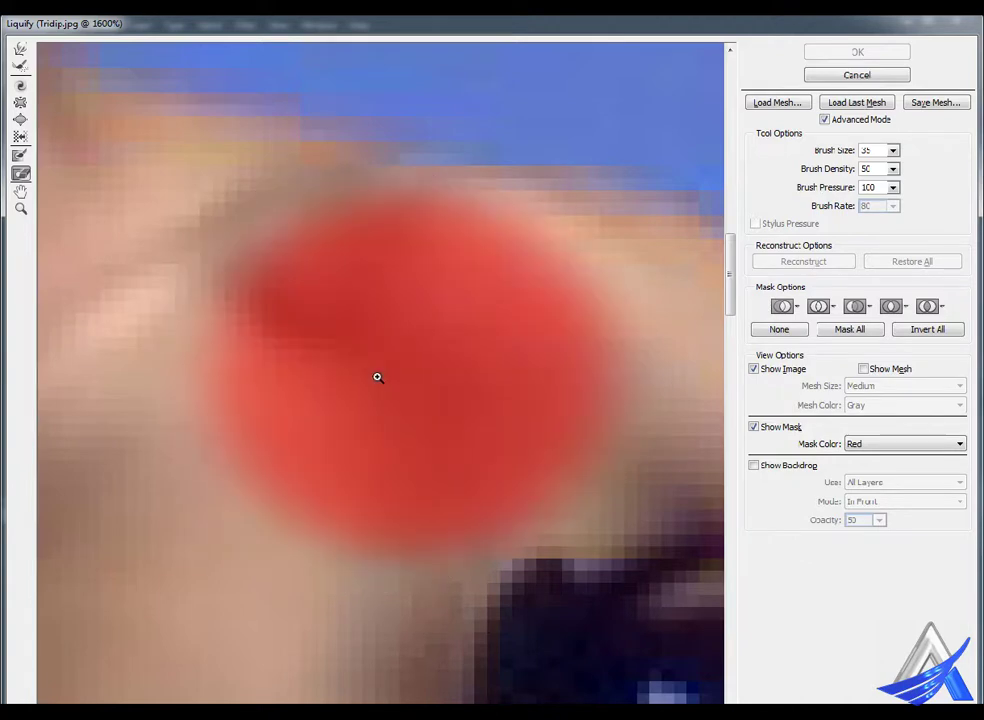
click(380, 378)
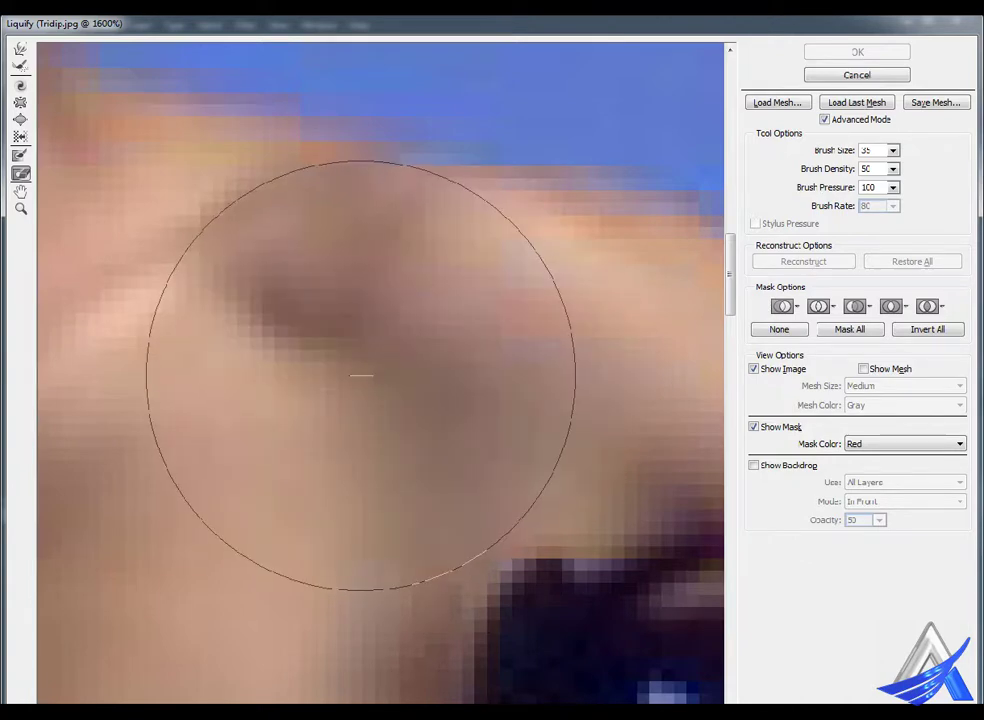
key(z)
key(ctrl+minus)
key(ctrl+minus)
key(ctrl+minus)
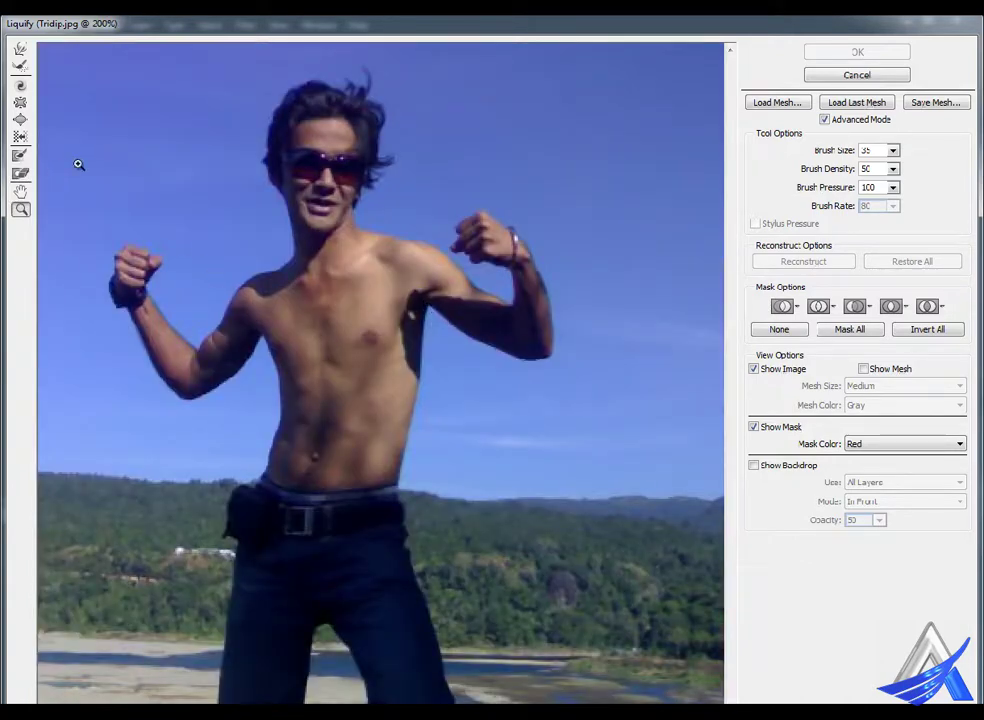
Use Forward Warp to reshape the man's left and right arms, then commit Liquify to Tridip.jpg
click(21, 47)
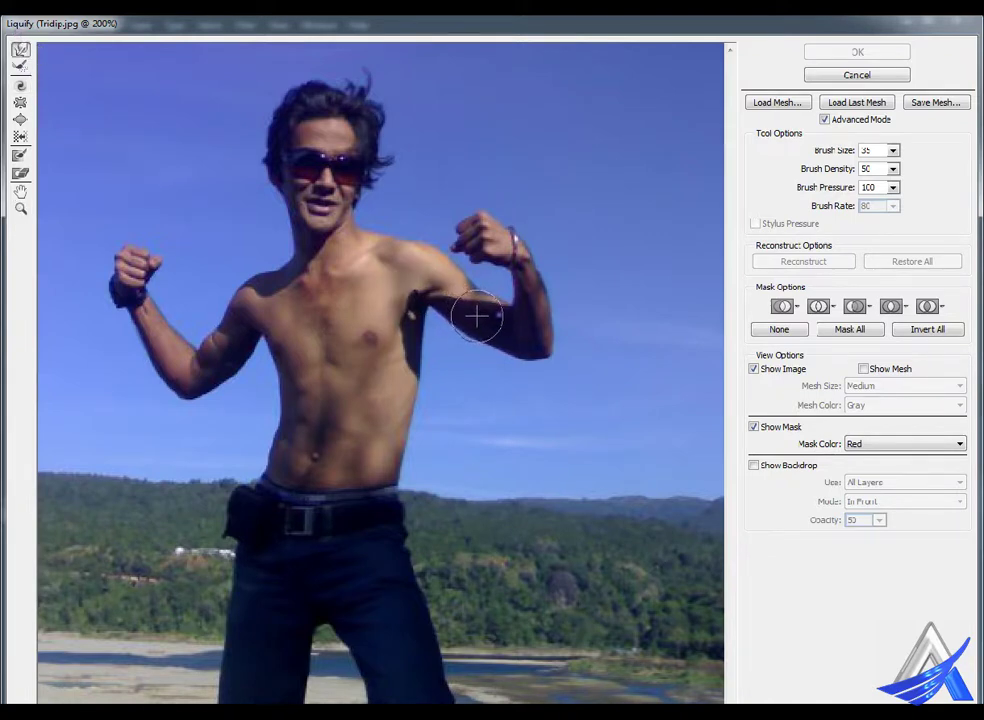
drag(479, 318, 484, 316)
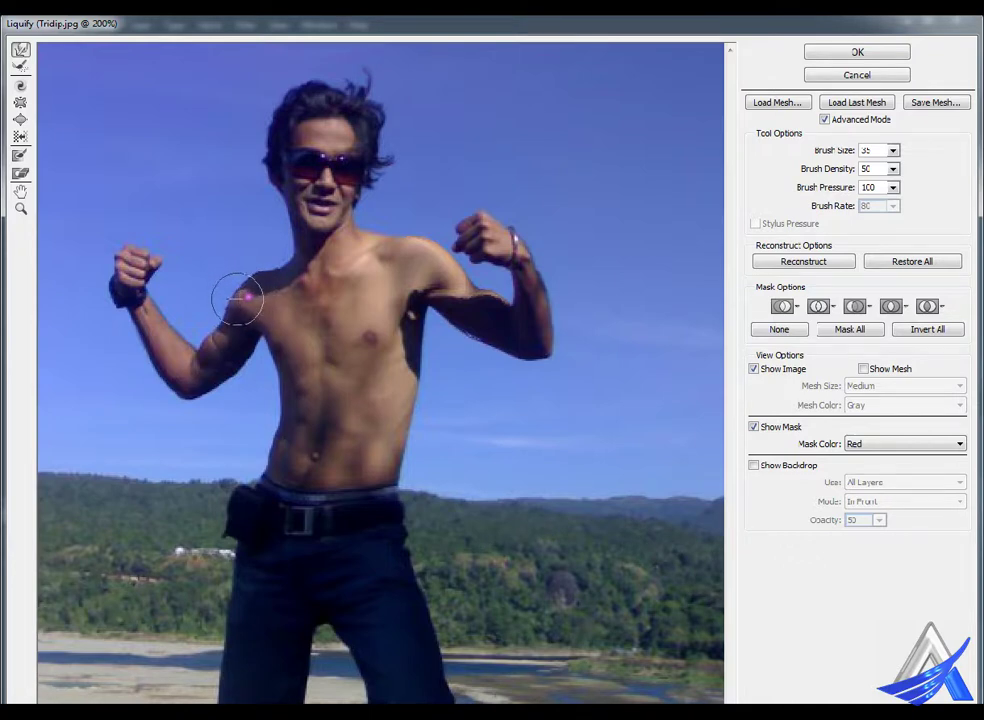
drag(243, 294, 220, 350)
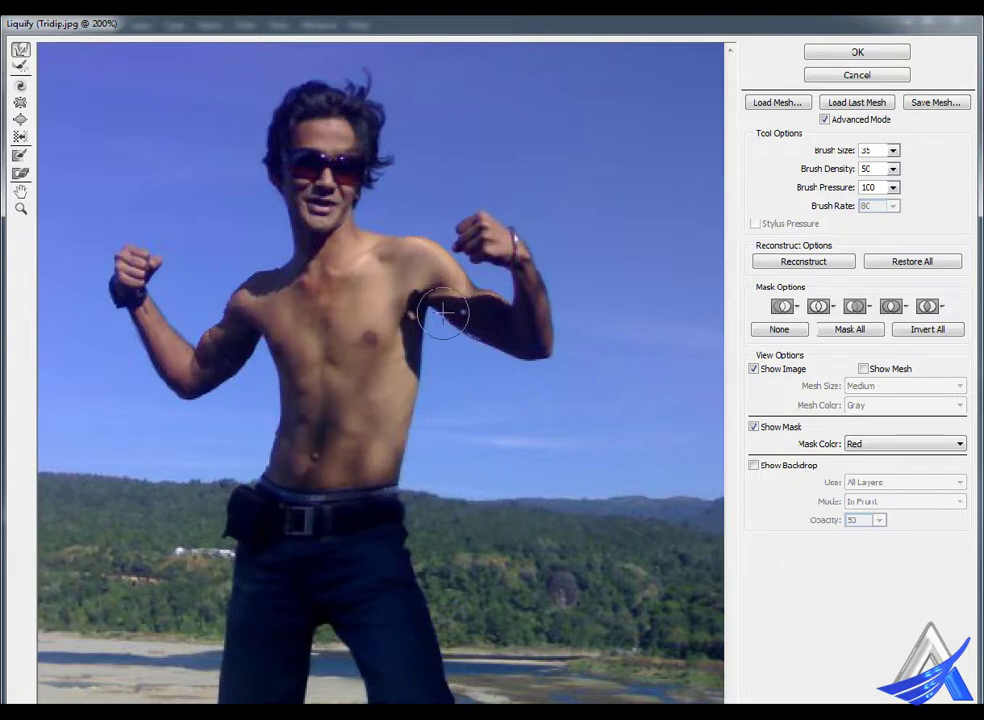
click(880, 51)
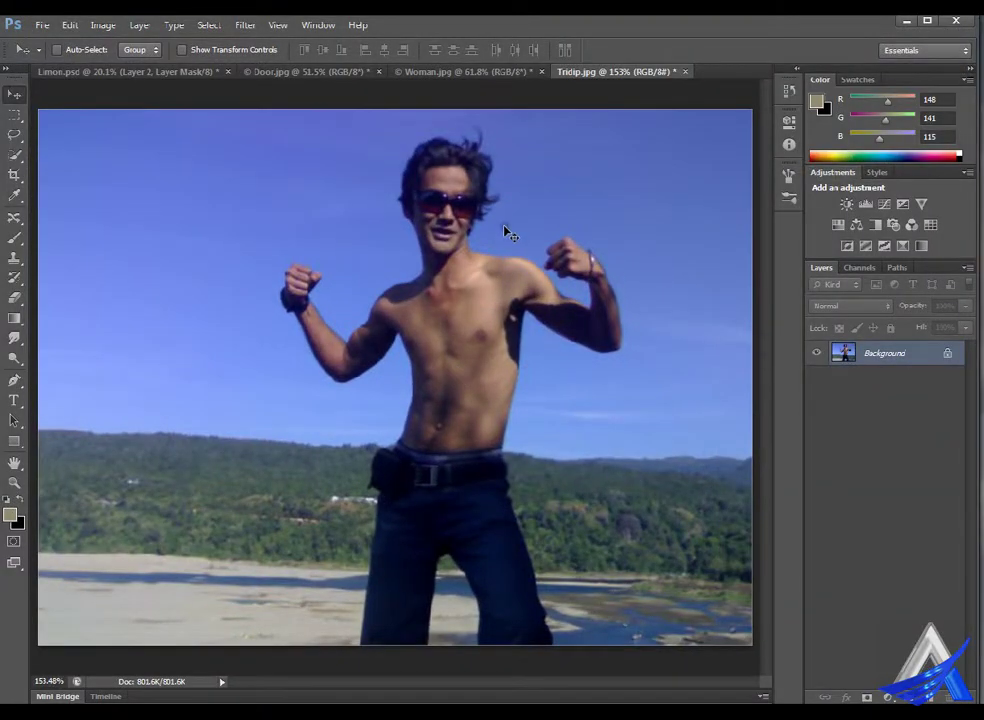
click(246, 24)
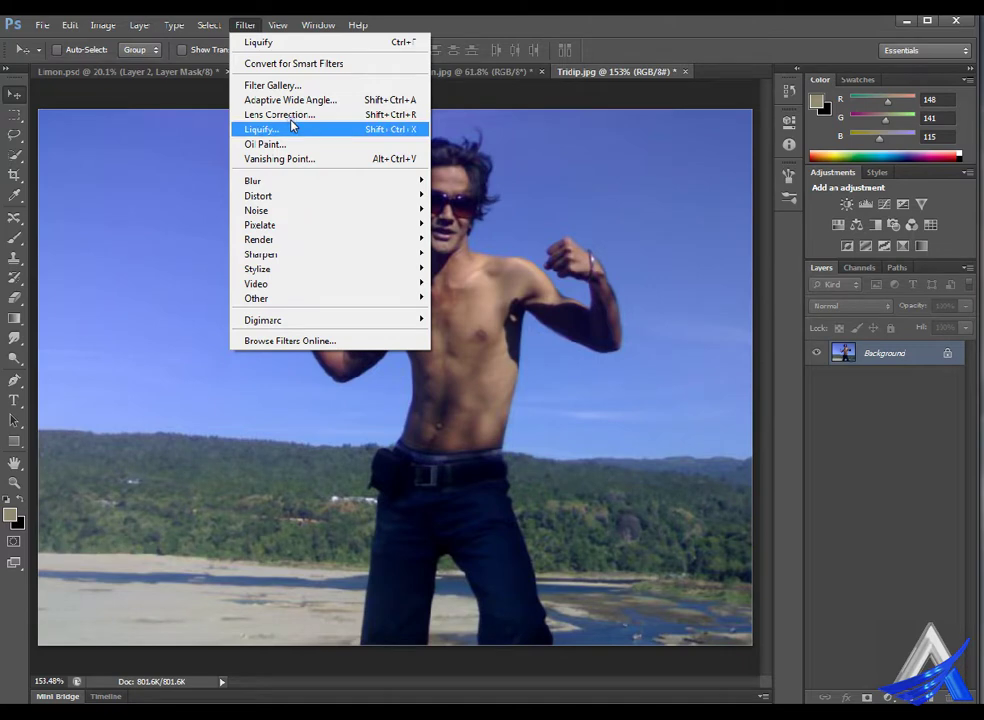
click(600, 453)
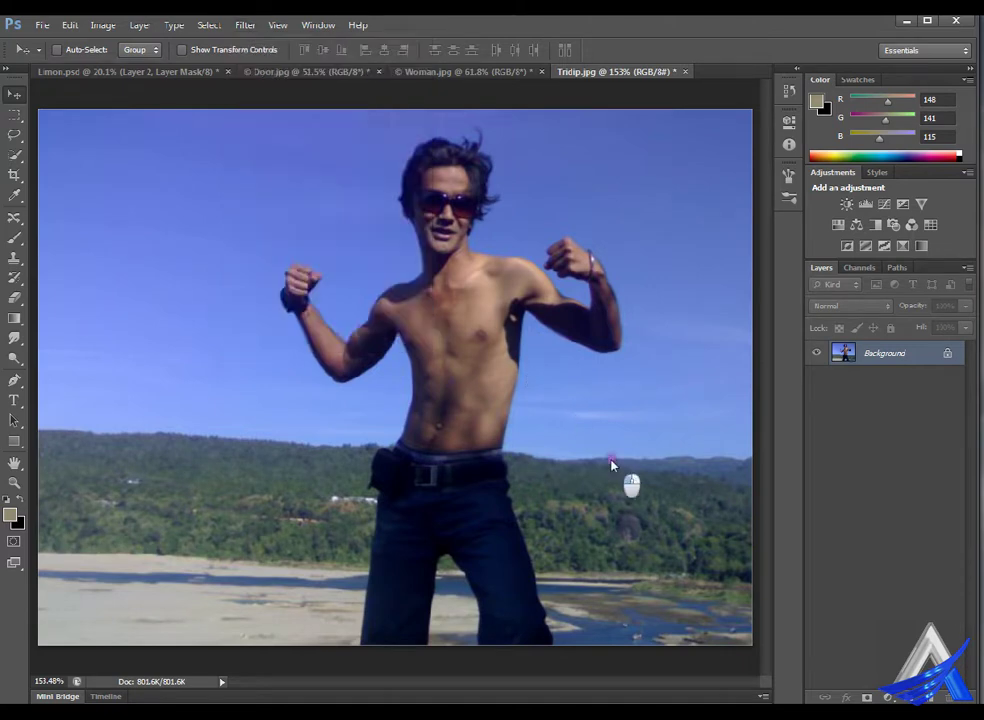